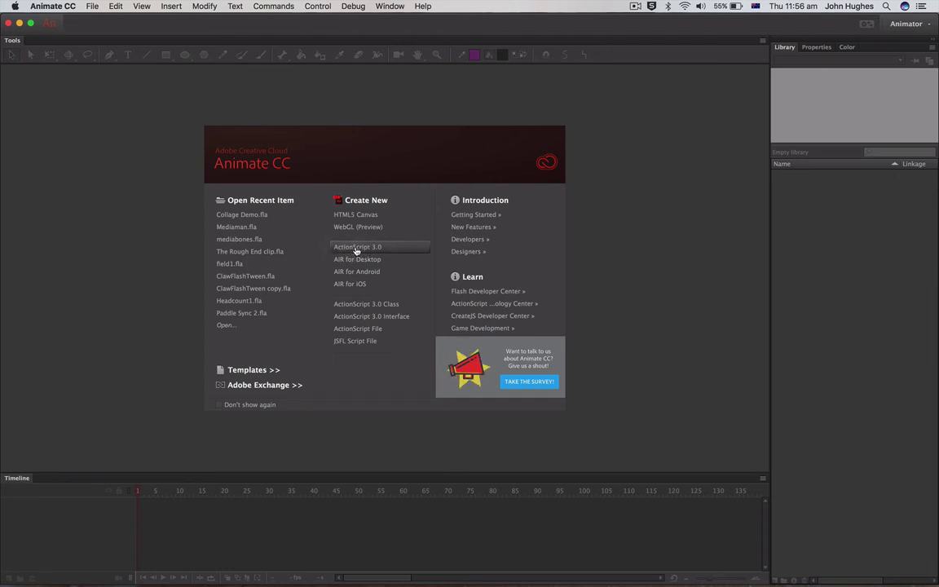
# Create a new blank ActionScript 3.0 document (Untitled-2) from the Start page.
pyautogui.click(357, 249)
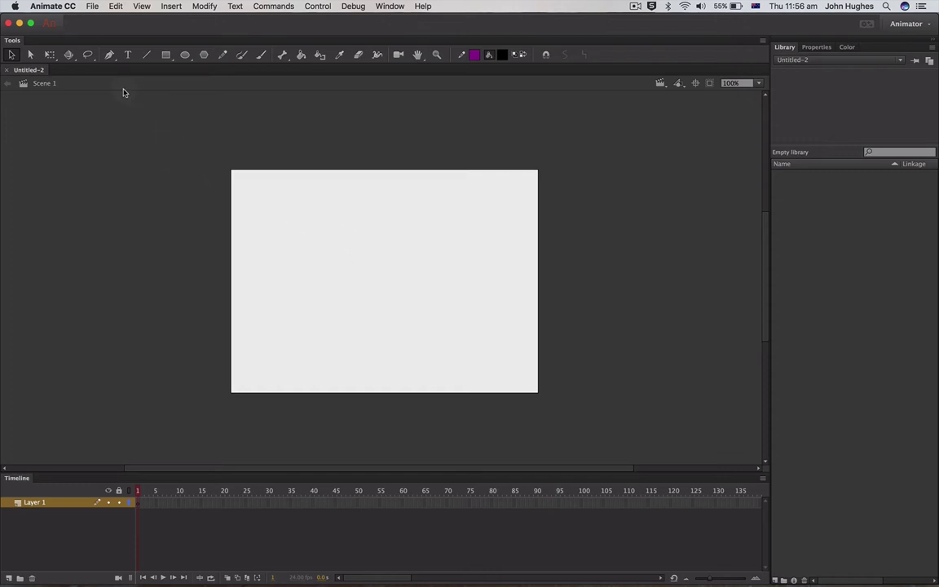
# Import coffee01.png from the collage images folder into the library, with PNG Image as the file type.
pyautogui.click(93, 6)
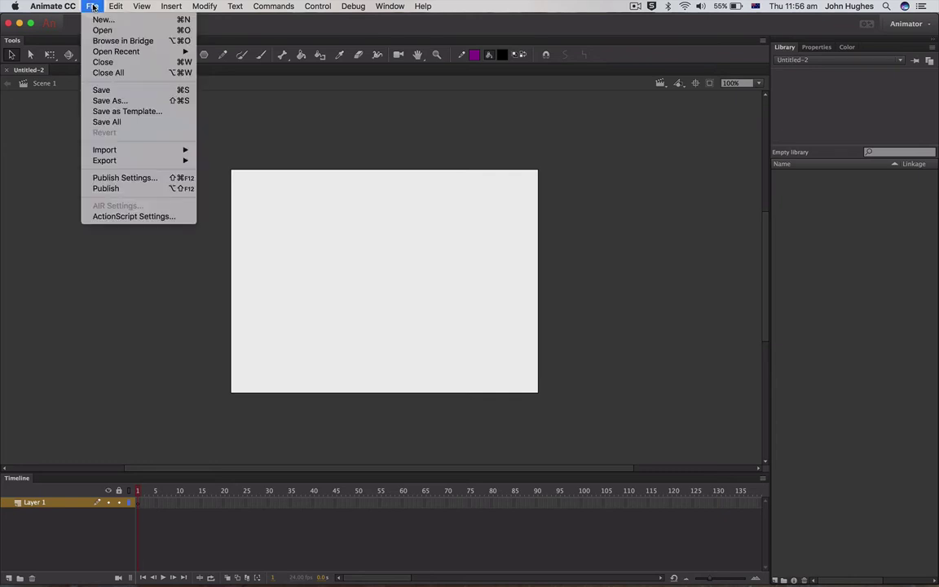
pyautogui.moveTo(133, 155)
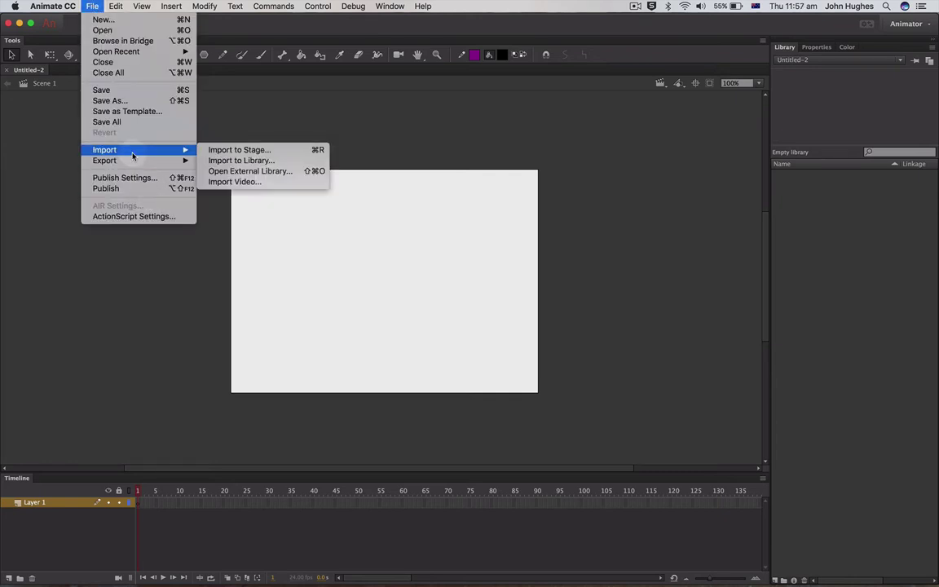
pyautogui.click(253, 162)
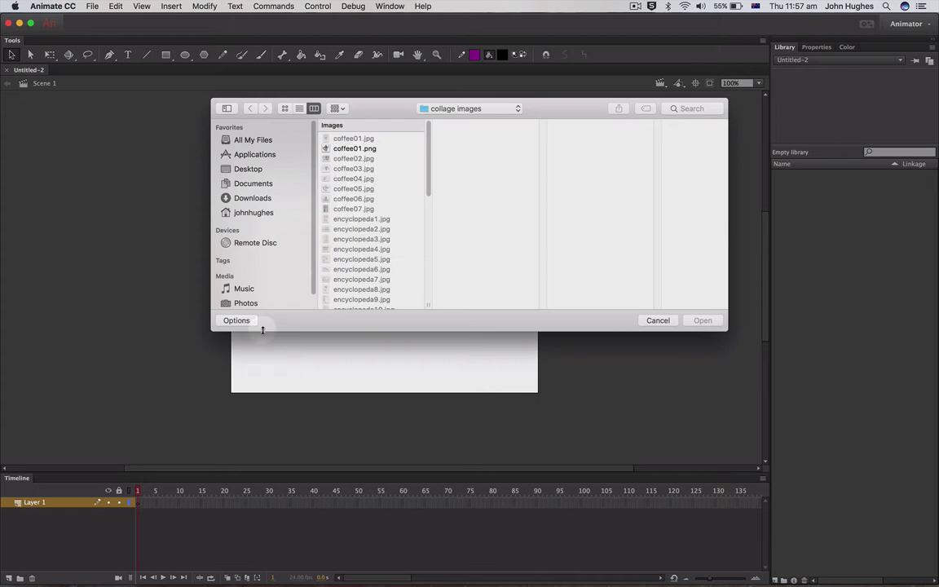
pyautogui.click(238, 321)
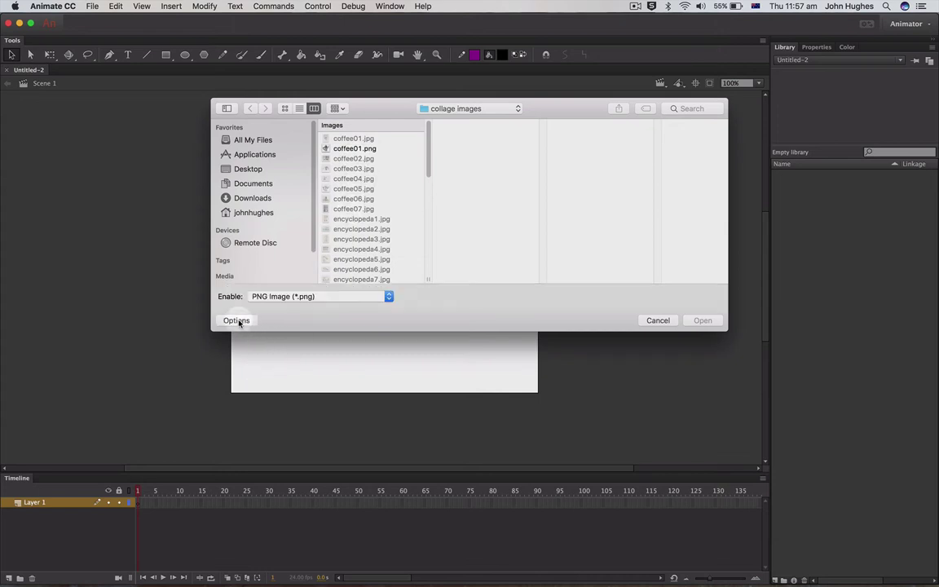
pyautogui.click(277, 298)
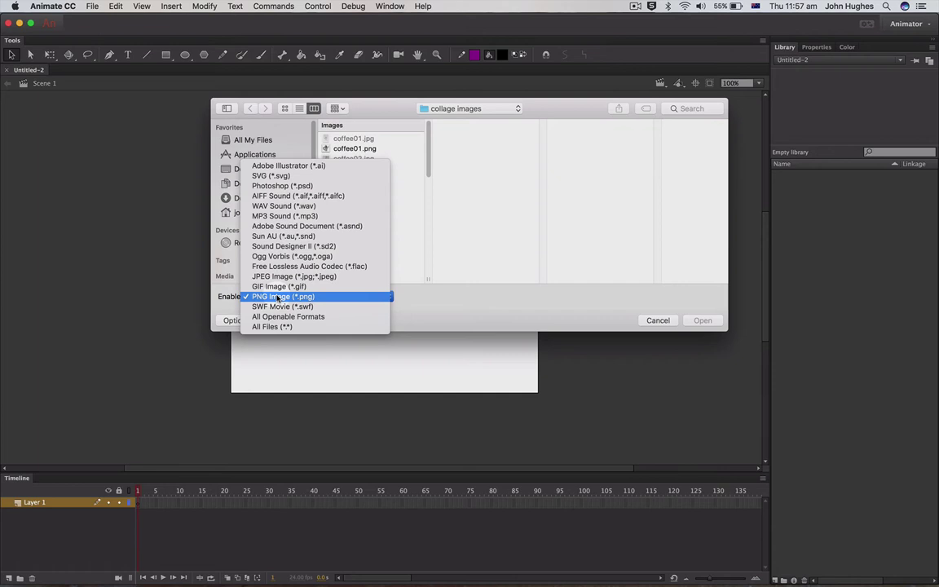
pyautogui.click(277, 299)
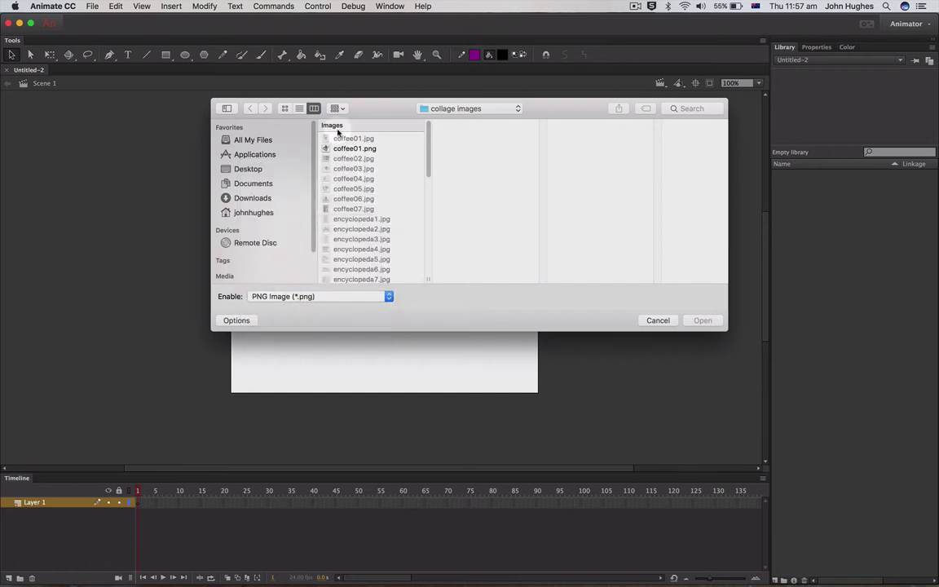
pyautogui.click(337, 148)
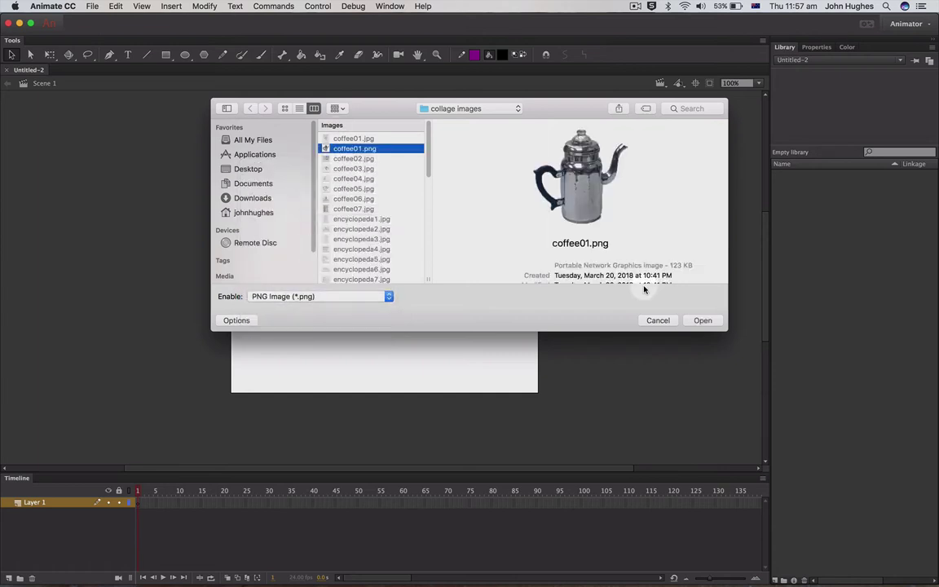
pyautogui.click(702, 321)
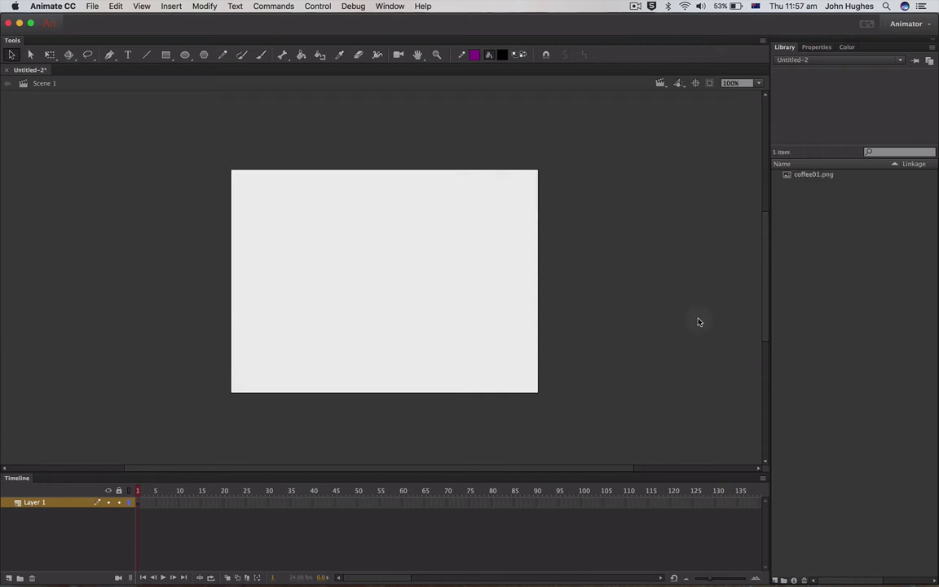
# Glance at the Properties panel and Window menu, then return to the Library.
pyautogui.click(814, 51)
pyautogui.click(787, 51)
pyautogui.click(391, 6)
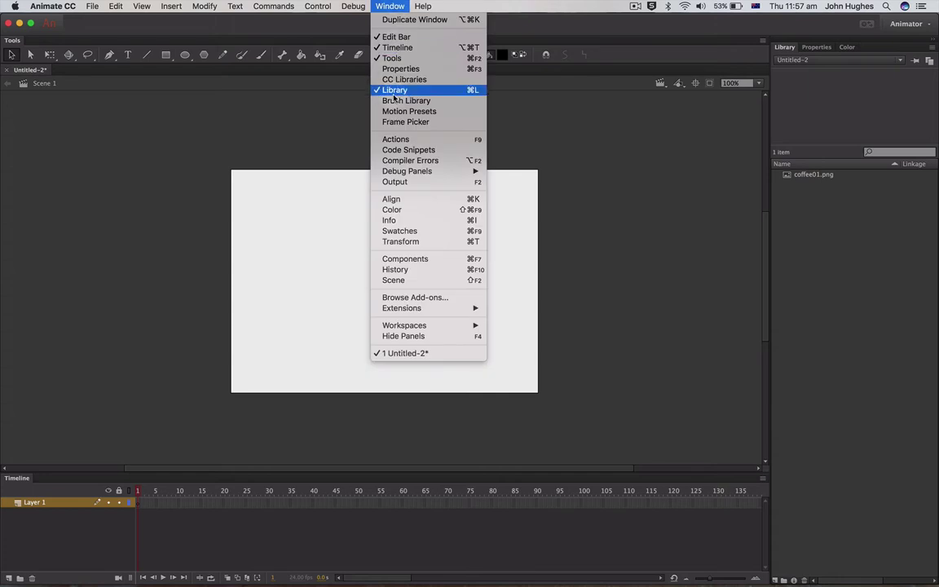
pyautogui.click(533, 137)
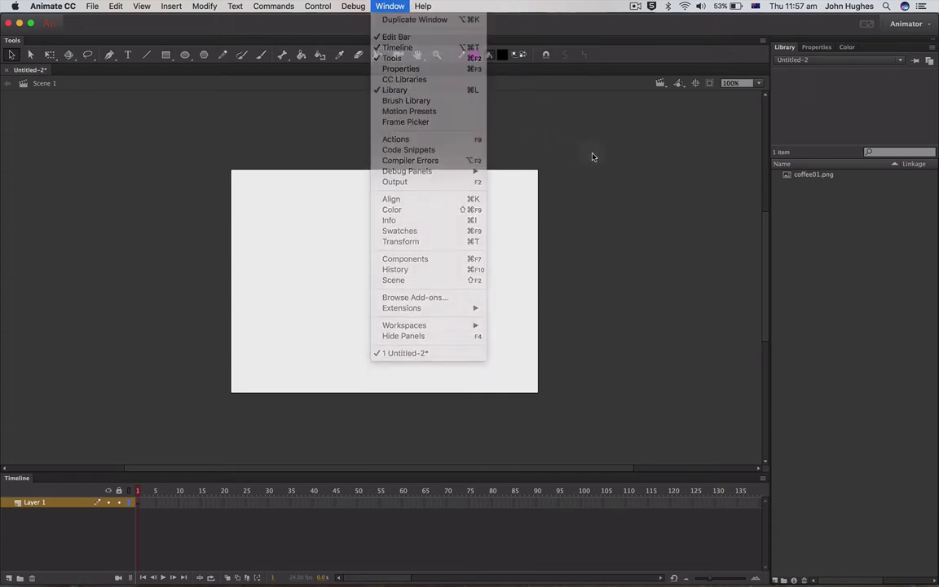
# Preview the coffee01.png teapot image in the Library.
pyautogui.click(810, 181)
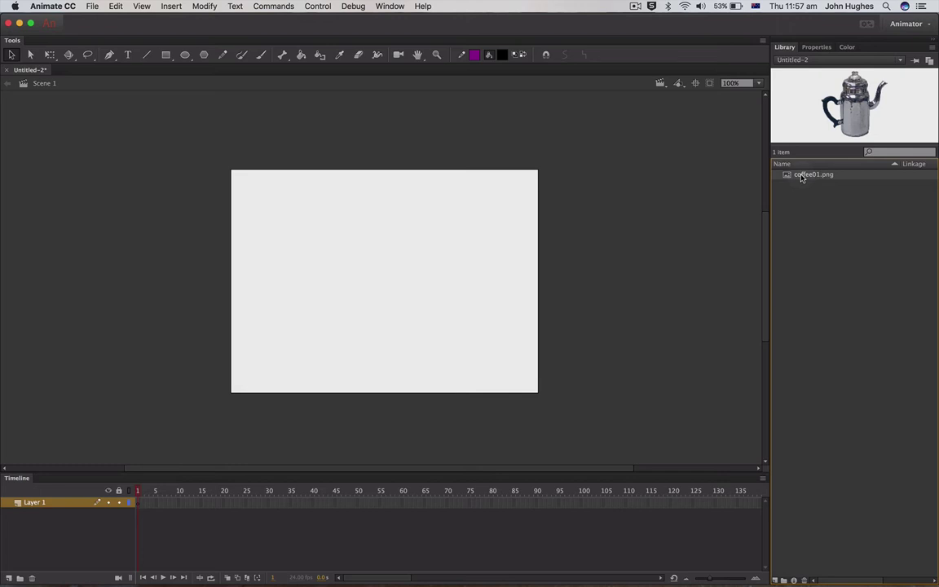
pyautogui.click(440, 306)
pyautogui.click(359, 247)
pyautogui.click(373, 168)
# Create a new Graphic symbol named coffee via Insert > New Symbol.
pyautogui.click(171, 6)
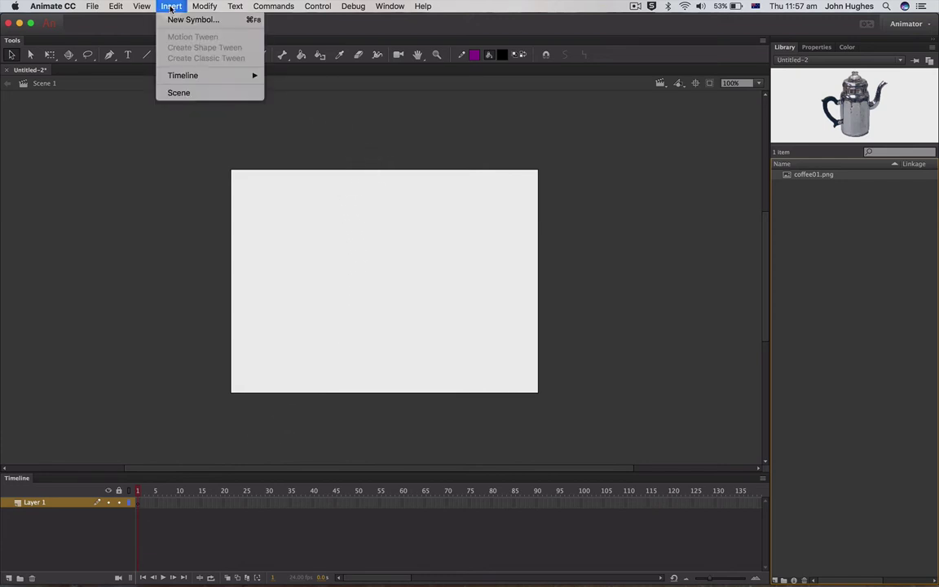
pyautogui.click(172, 19)
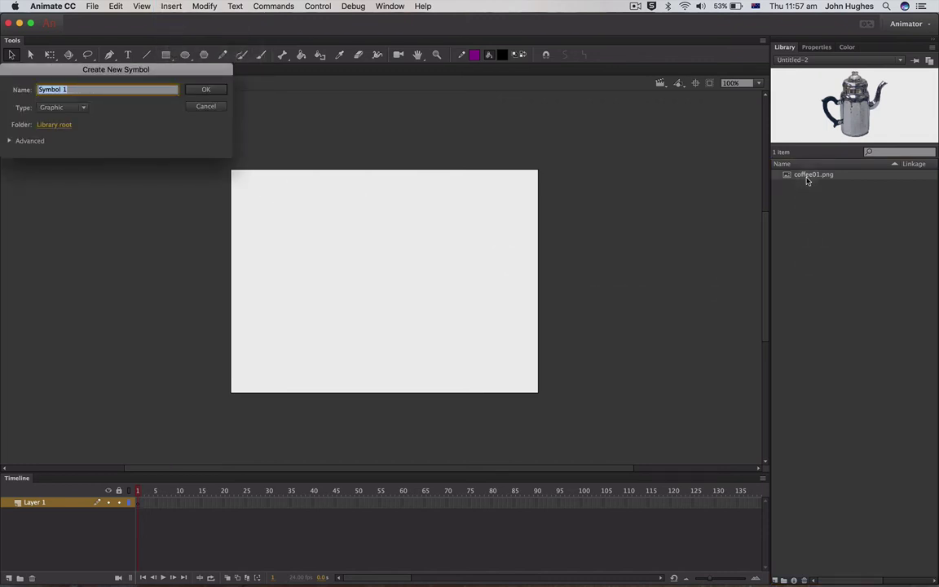
pyautogui.write('coffee')
pyautogui.click(82, 109)
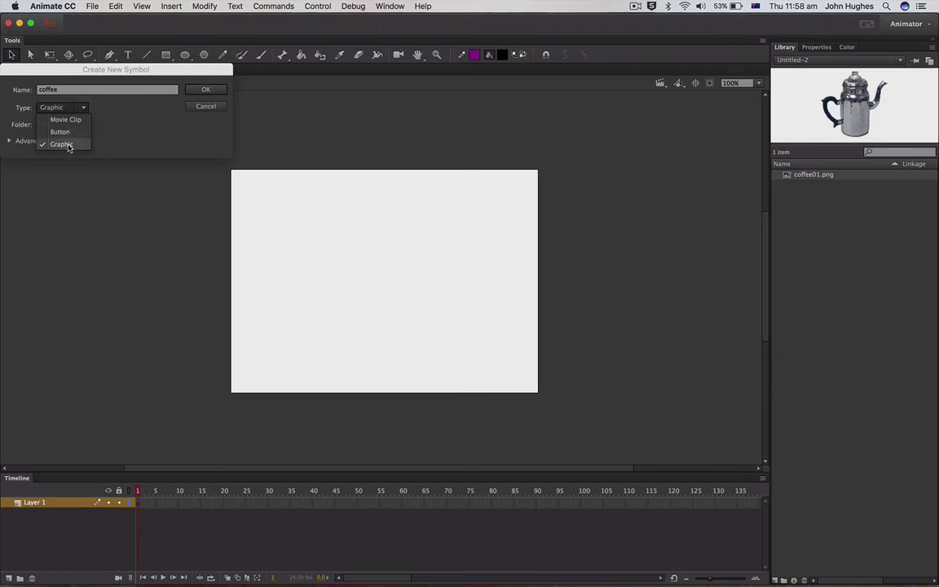
pyautogui.click(68, 147)
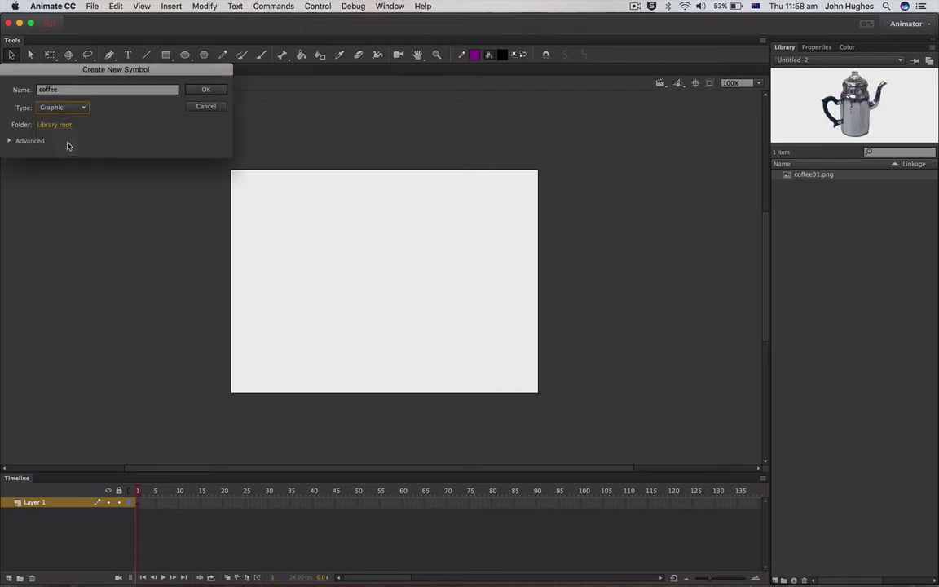
pyautogui.click(208, 90)
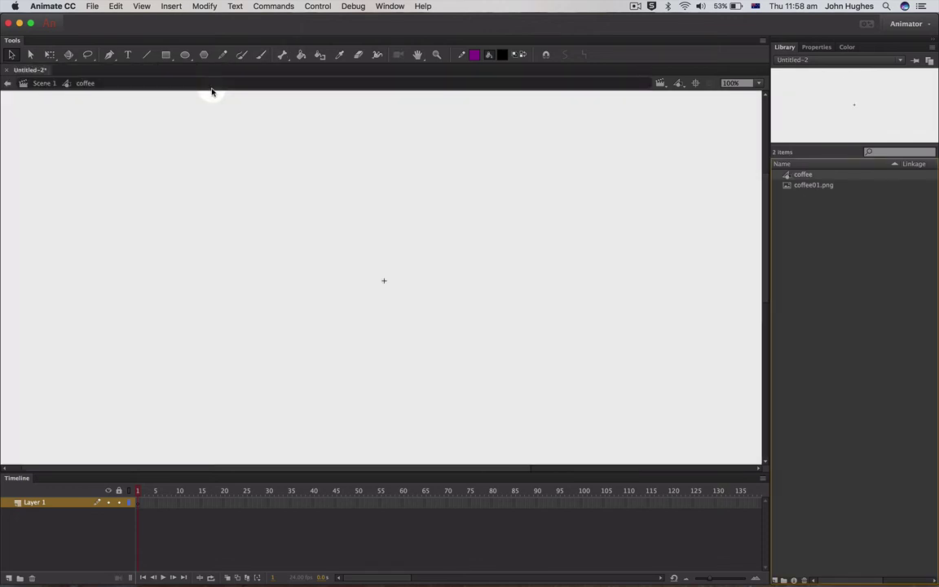
# Drag coffee01.png from the Library onto the coffee symbol's stage.
pyautogui.click(805, 186)
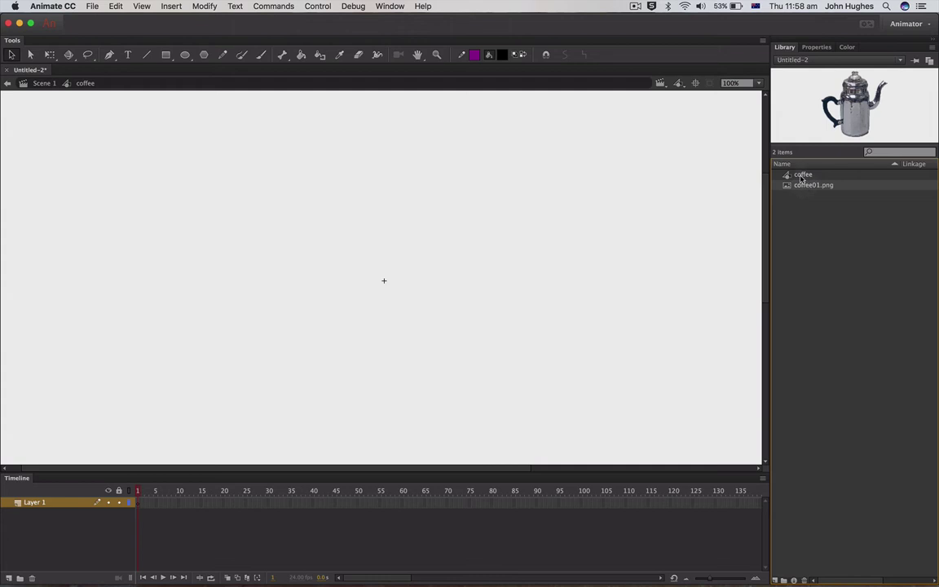
pyautogui.click(802, 176)
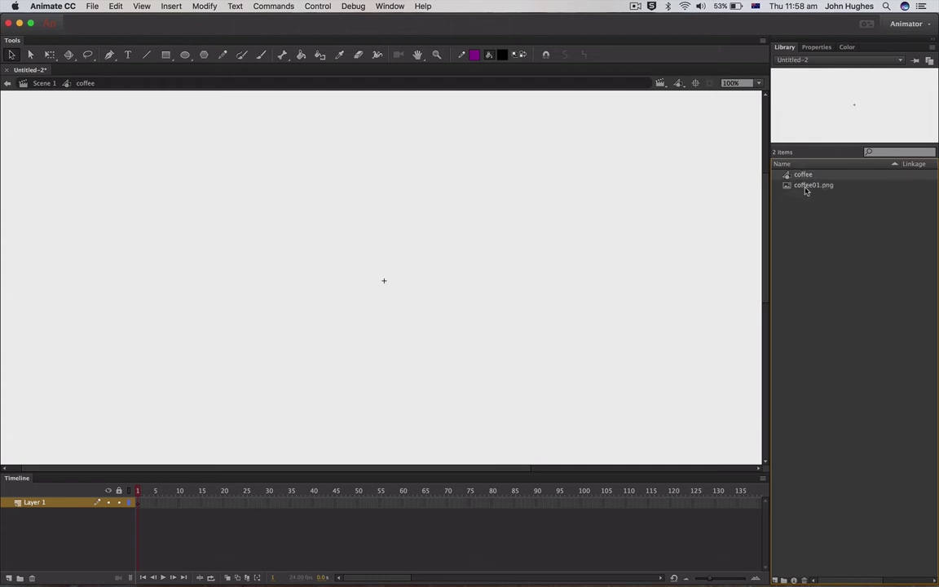
pyautogui.moveTo(806, 187); pyautogui.dragTo(370, 263)
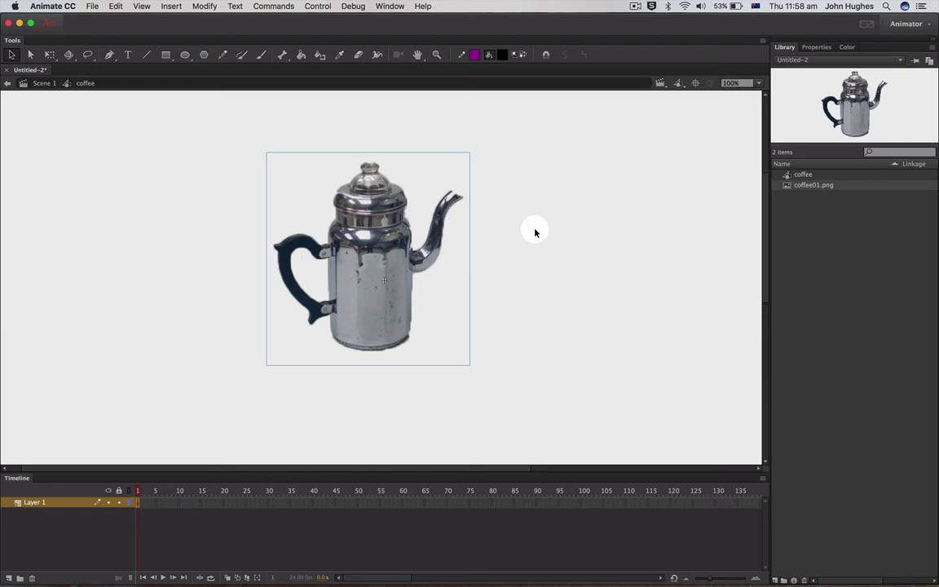
pyautogui.click(481, 208)
pyautogui.click(352, 232)
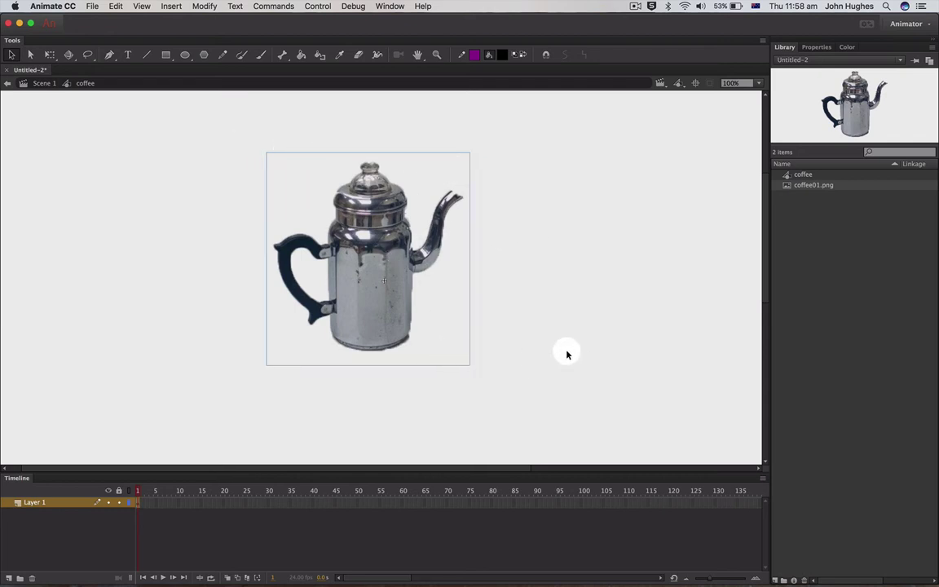
# Break the teapot image apart into an editable fill with Modify > Break Apart.
pyautogui.click(203, 6)
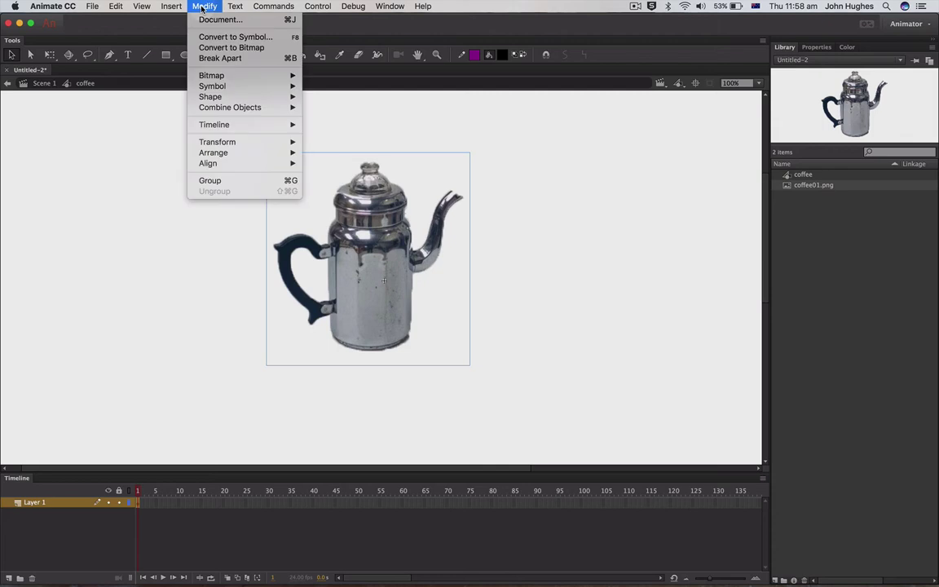
pyautogui.click(211, 59)
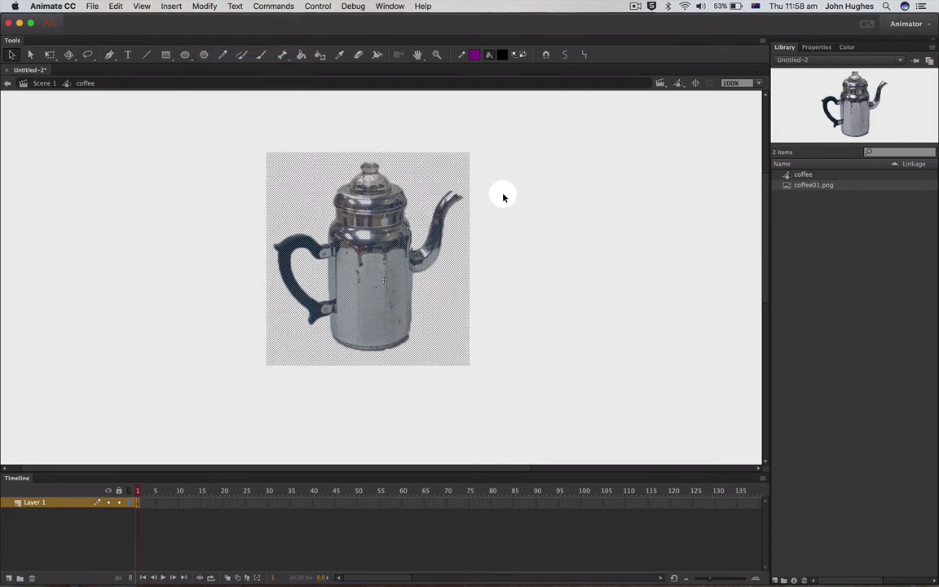
pyautogui.moveTo(663, 26); pyautogui.dragTo(642, 27)
pyautogui.doubleClick(642, 27)
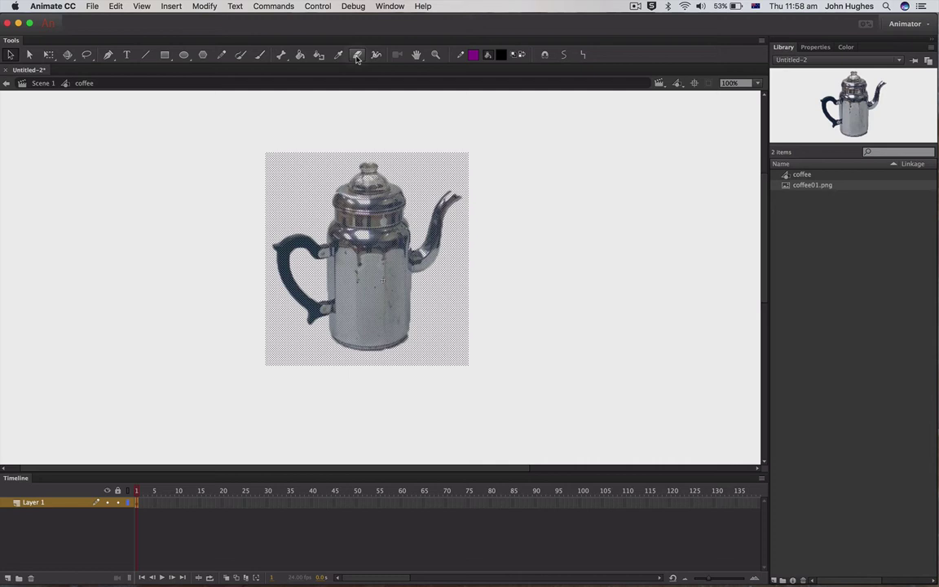
# Erase the white background around the teapot, then select the fill to check the result.
pyautogui.press('e')
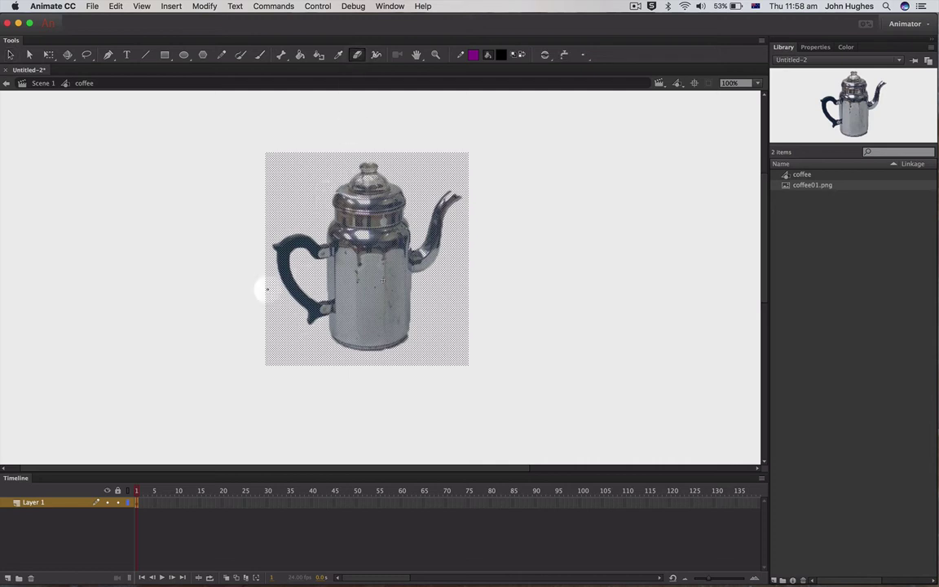
pyautogui.moveTo(262, 261)
pyautogui.mouseDown()
pyautogui.moveTo(303, 328)
pyautogui.moveTo(319, 330)
pyautogui.moveTo(339, 351)
pyautogui.moveTo(402, 353)
pyautogui.moveTo(415, 342)
pyautogui.moveTo(418, 278)
pyautogui.moveTo(440, 267)
pyautogui.moveTo(465, 193)
pyautogui.moveTo(439, 189)
pyautogui.moveTo(418, 229)
pyautogui.moveTo(393, 170)
pyautogui.moveTo(373, 151)
pyautogui.moveTo(357, 153)
pyautogui.moveTo(326, 222)
pyautogui.moveTo(278, 234)
pyautogui.moveTo(271, 264)
pyautogui.moveTo(244, 241)
pyautogui.mouseUp()
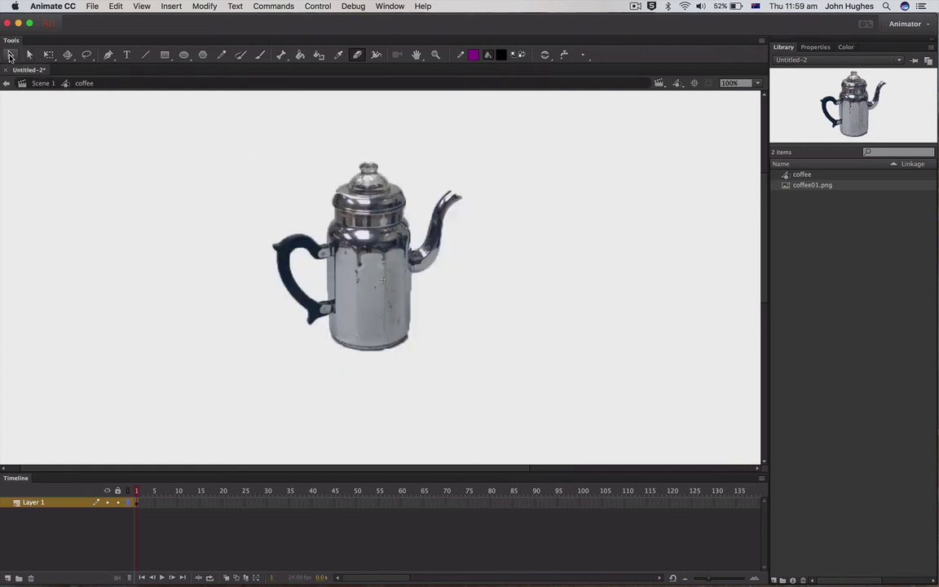
pyautogui.click(10, 54)
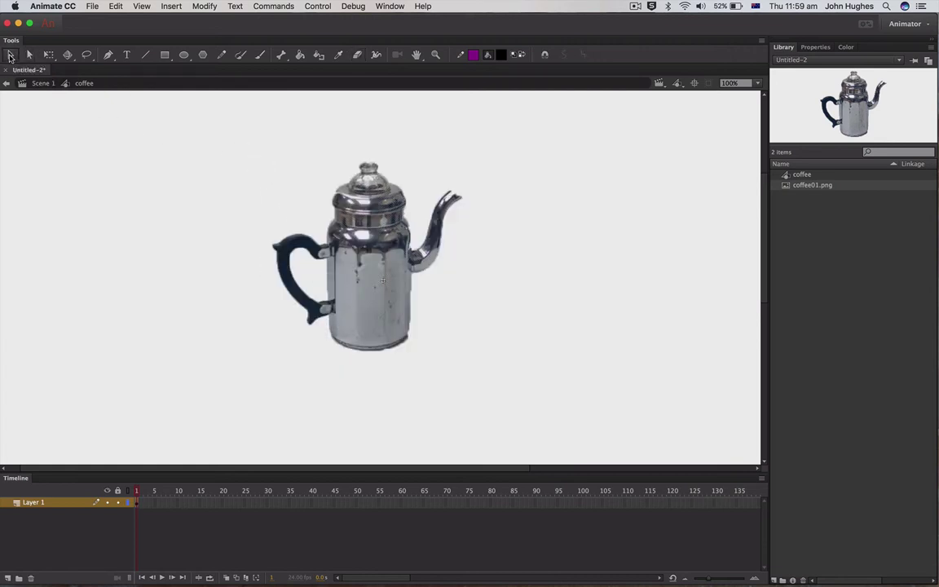
pyautogui.click(282, 199)
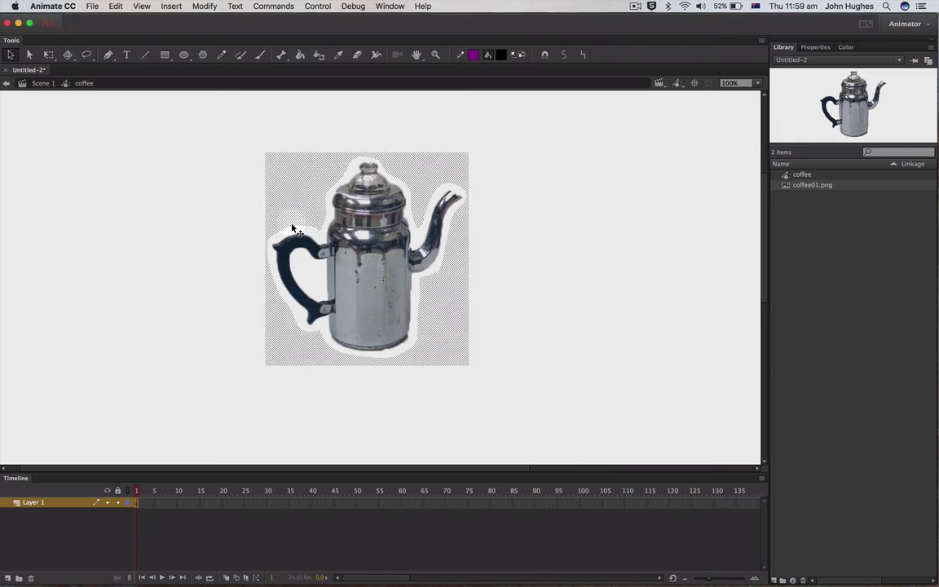
pyautogui.click(292, 228)
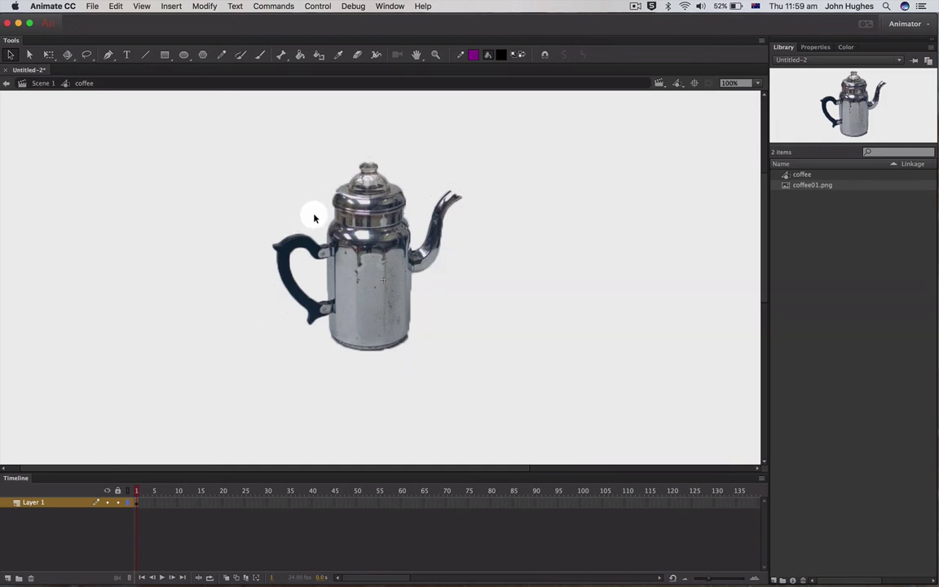
pyautogui.click(653, 88)
pyautogui.click(662, 85)
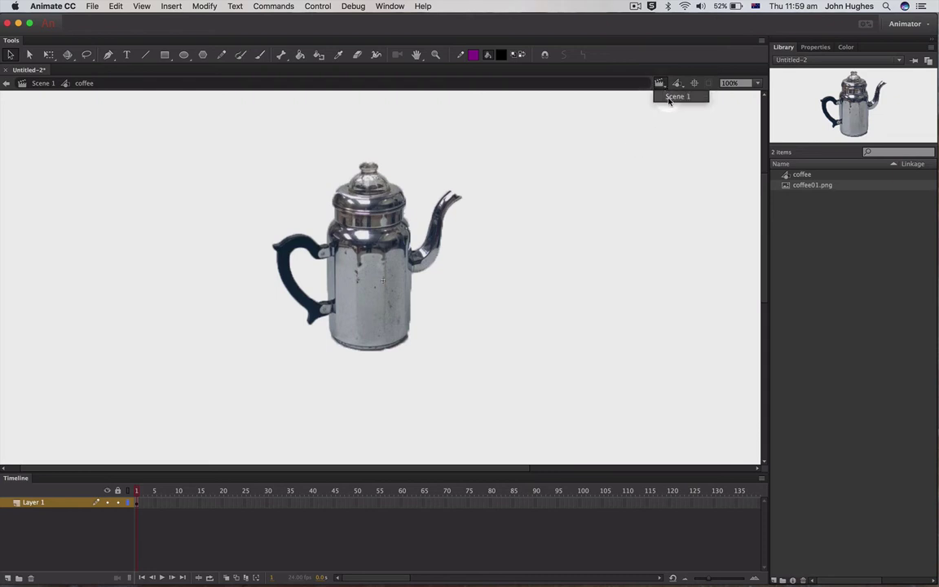
# Return to Scene 1 and open Collage Demo.fla from File > Open Recent.
pyautogui.click(670, 98)
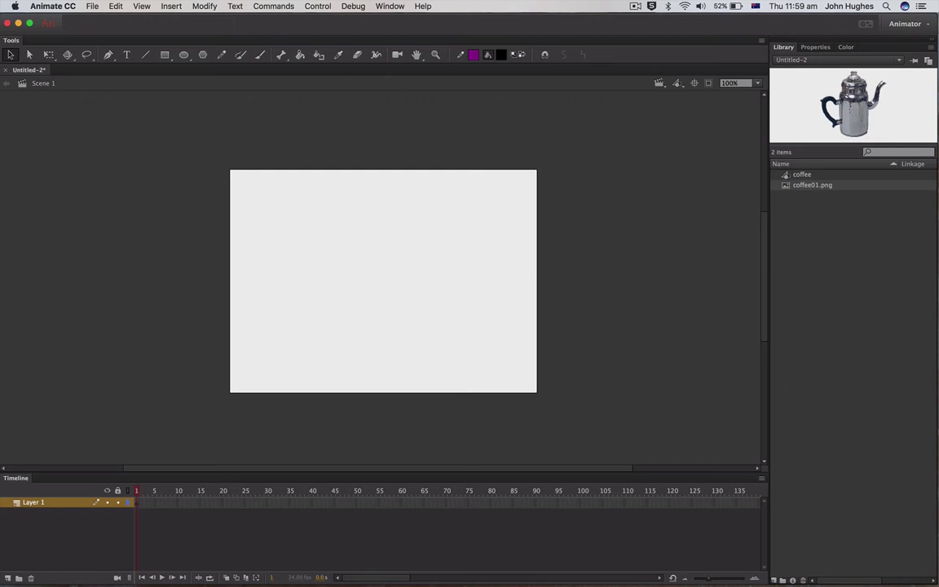
pyautogui.click(93, 7)
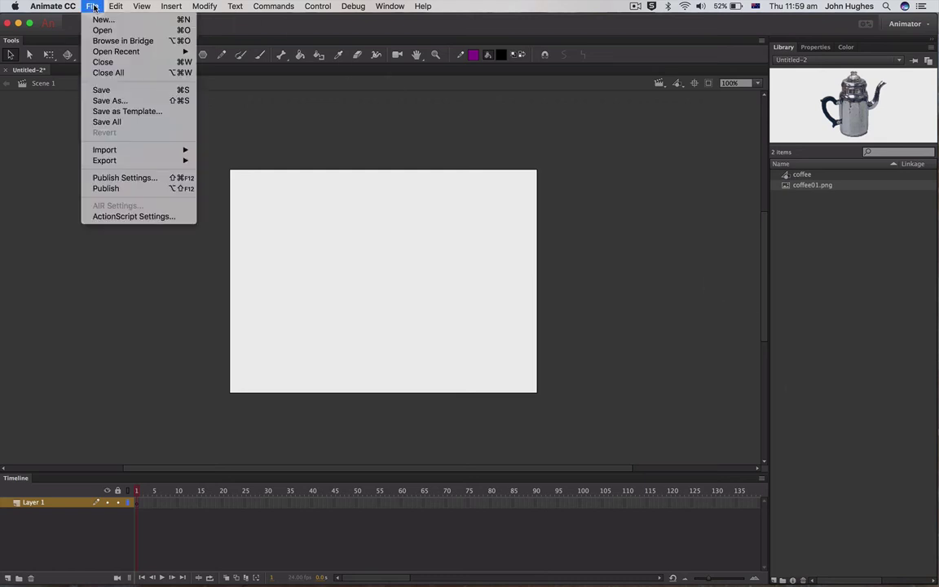
pyautogui.moveTo(102, 51)
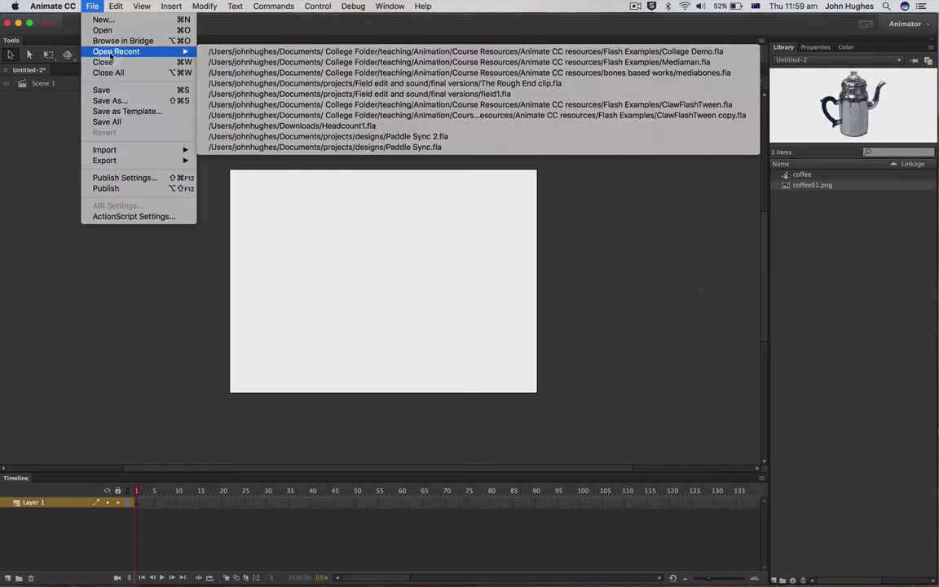
pyautogui.click(200, 52)
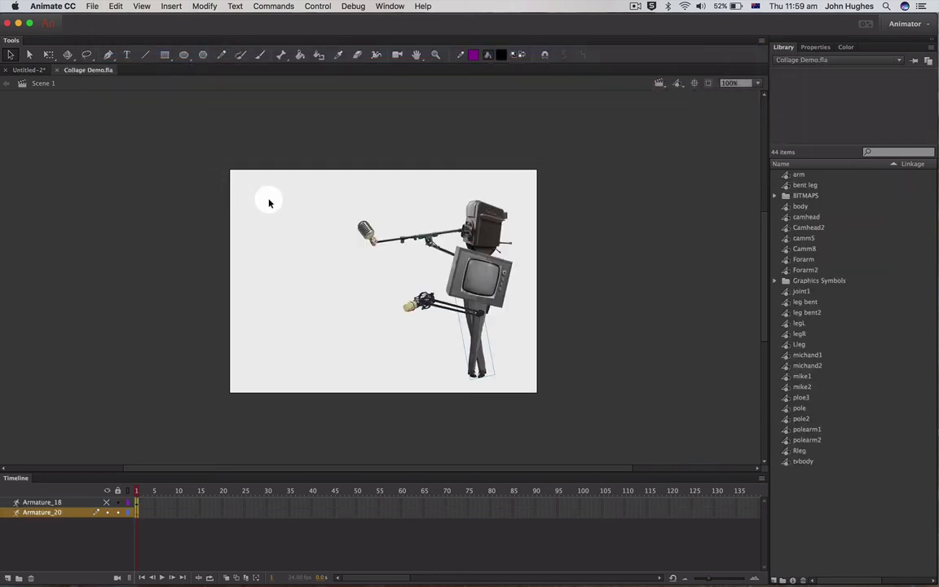
# Switch to Scene 2 and enlarge the Timeline to show every layer.
pyautogui.click(662, 84)
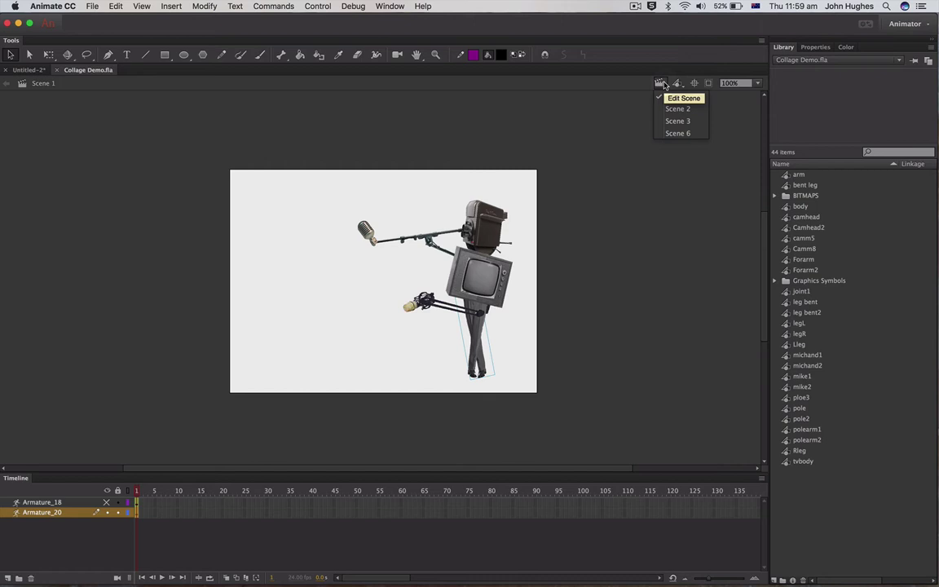
pyautogui.click(673, 107)
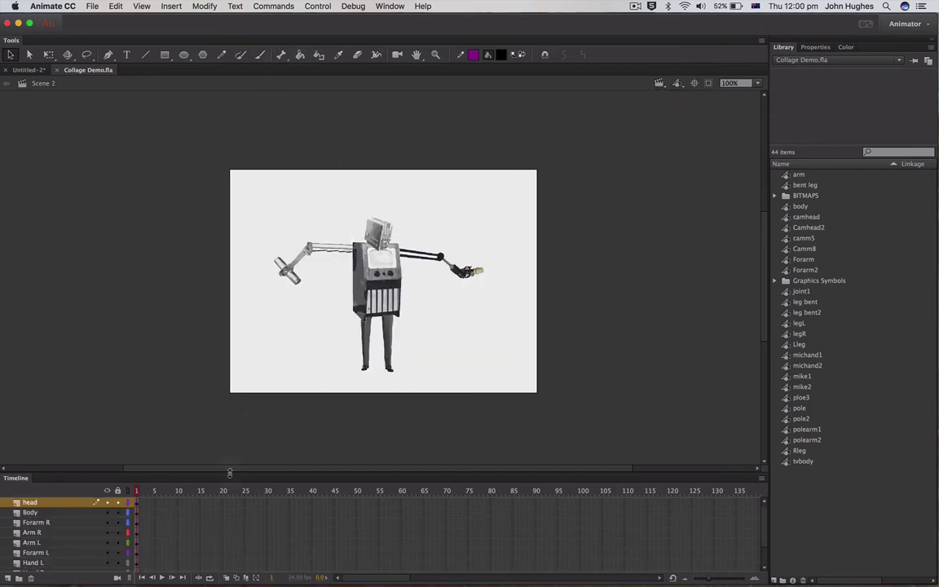
pyautogui.moveTo(238, 474); pyautogui.dragTo(252, 381)
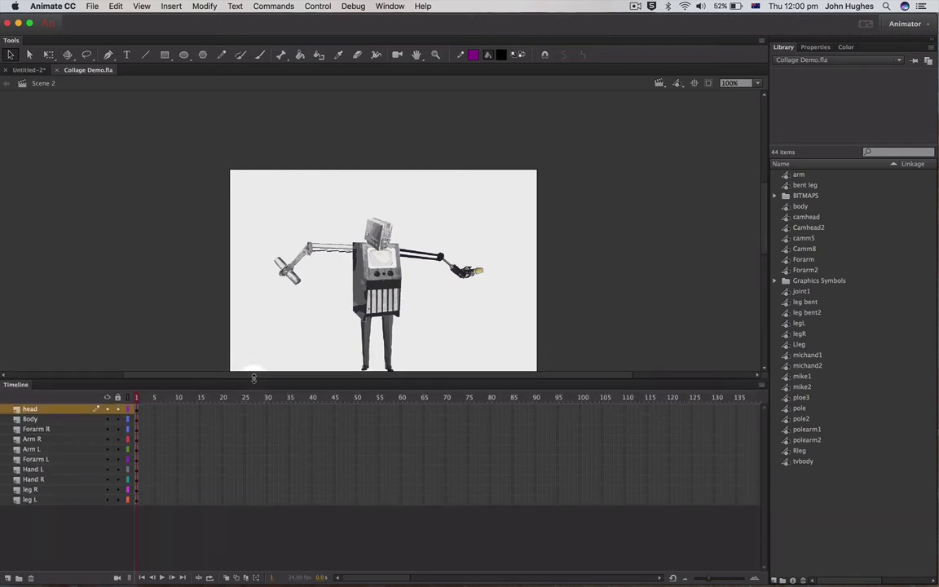
# Rotate the robot's left arm upward with Free Transform, then select the hand and forearm pieces.
pyautogui.click(49, 54)
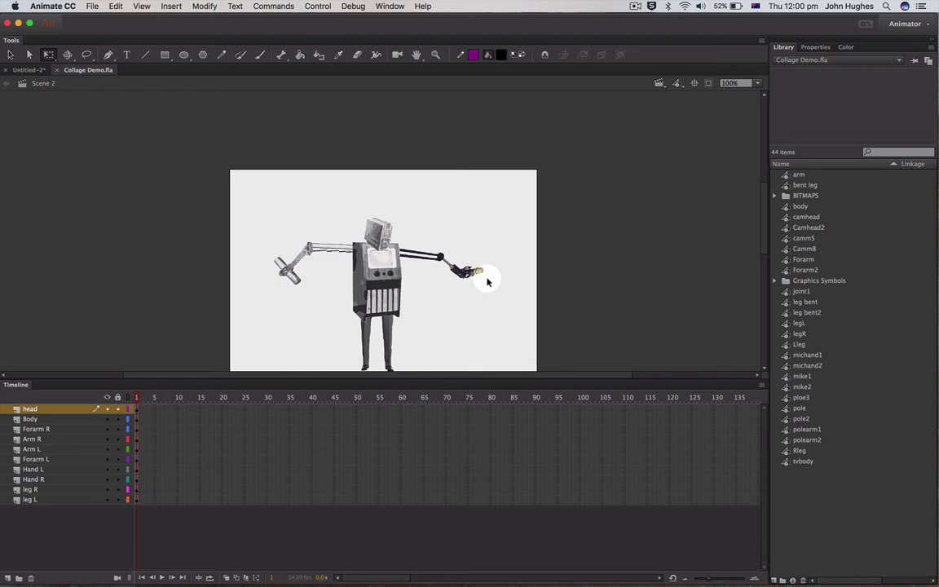
pyautogui.moveTo(488, 282); pyautogui.dragTo(428, 246)
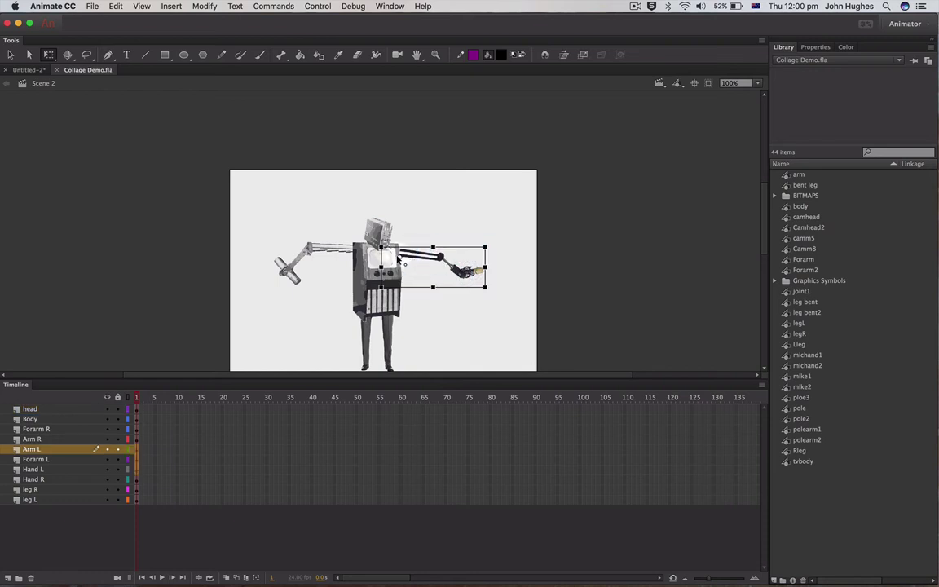
pyautogui.moveTo(487, 296); pyautogui.dragTo(499, 262)
pyautogui.click(495, 235)
pyautogui.click(487, 238)
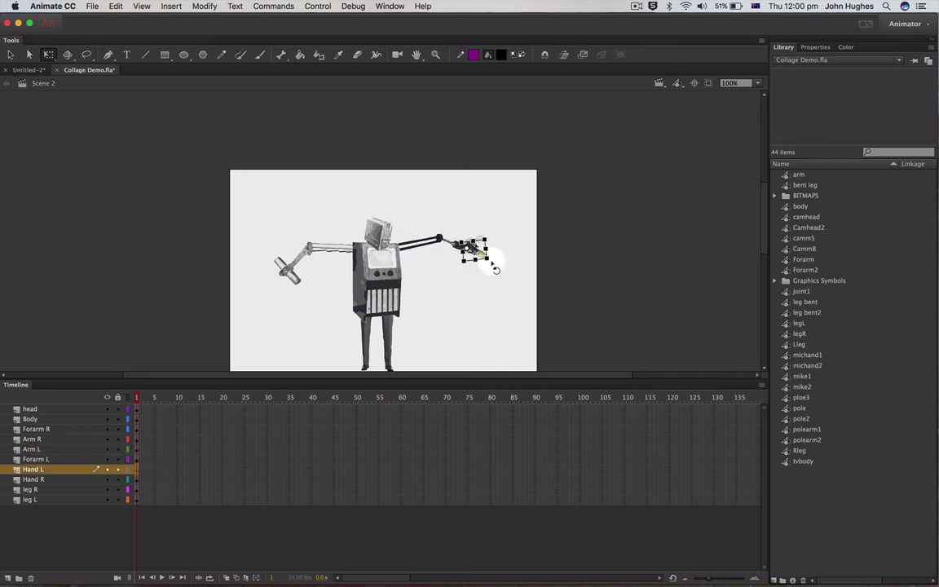
pyautogui.click(311, 261)
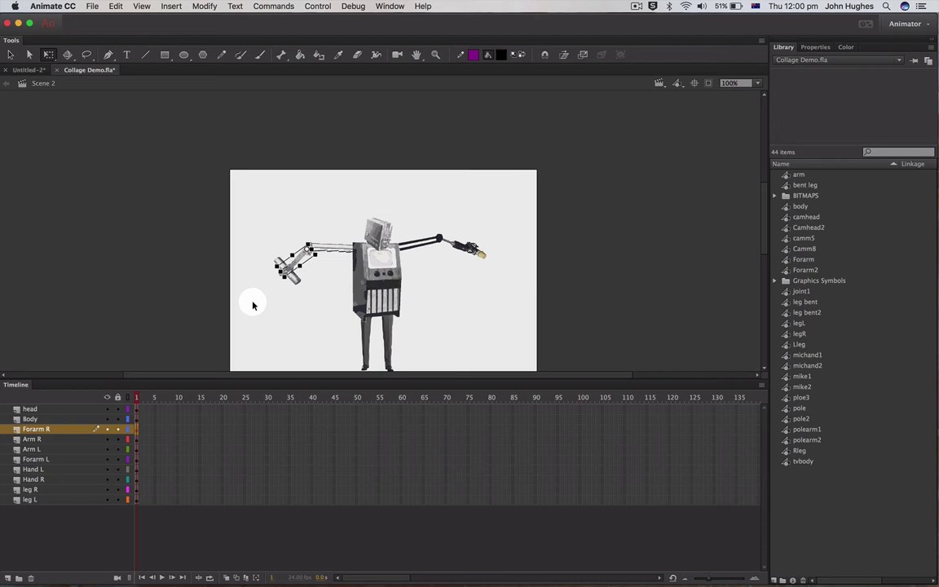
pyautogui.click(660, 83)
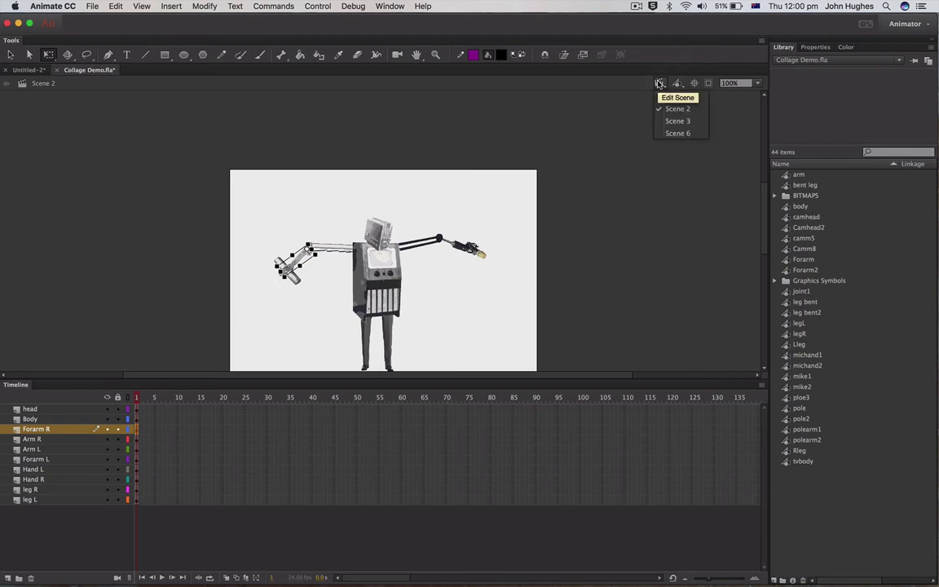
# In Scene 6, scale the head and body down together to about 76 × 154 px.
pyautogui.click(677, 134)
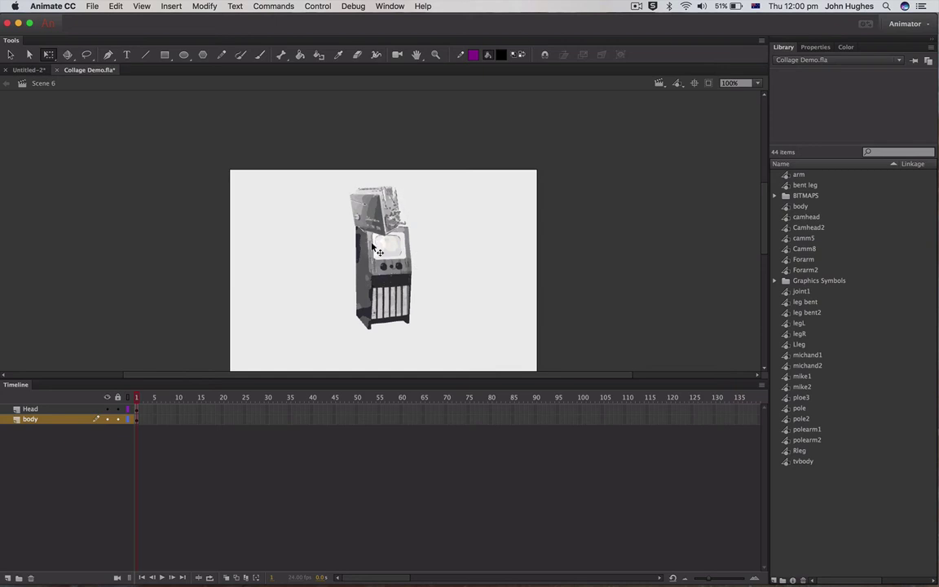
pyautogui.click(360, 267)
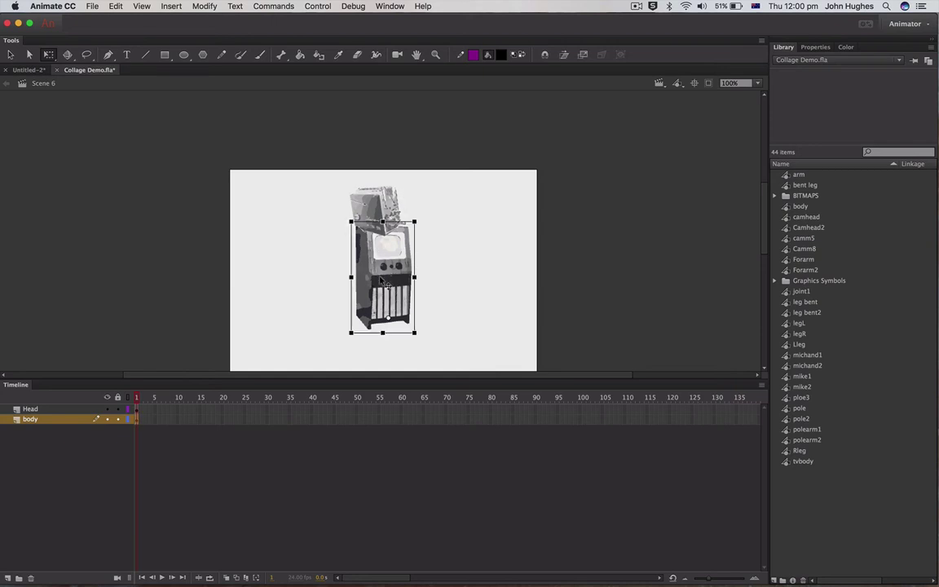
pyautogui.click(359, 203)
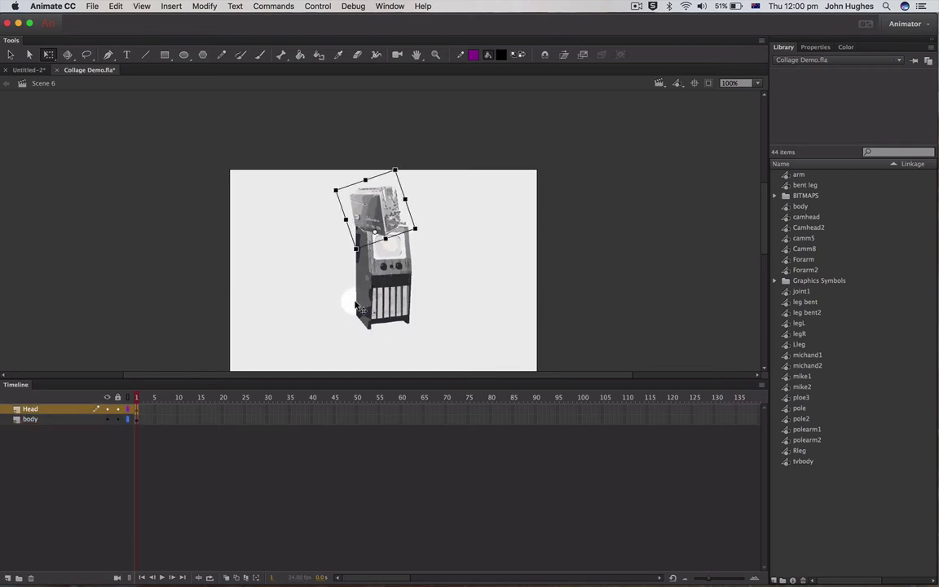
pyautogui.click(393, 299)
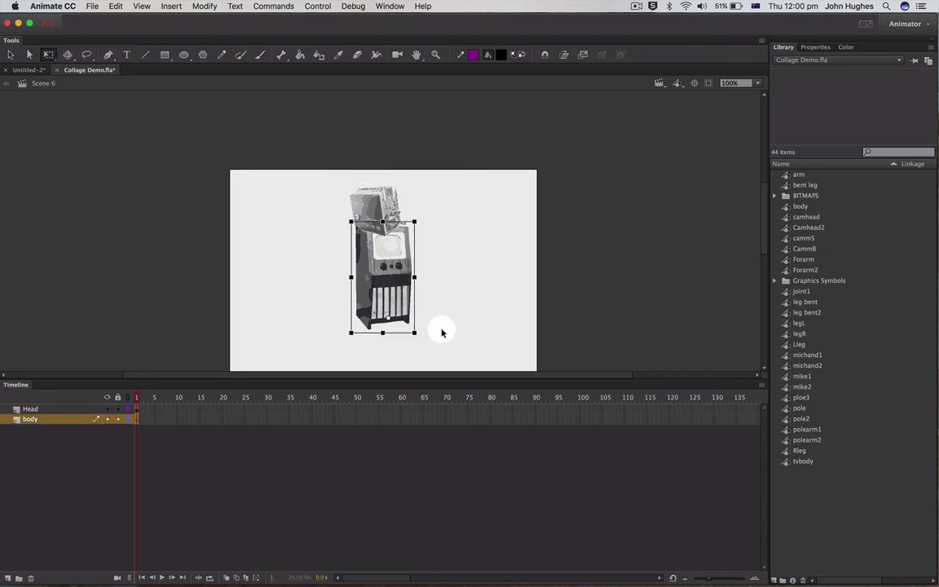
pyautogui.scroll(-3, 452, 329)
pyautogui.scroll(2, 458, 330)
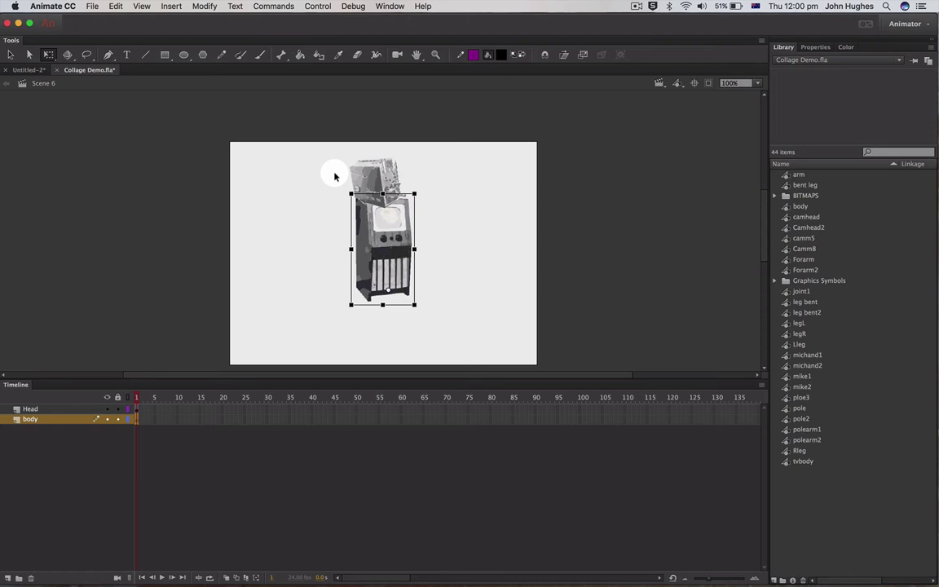
pyautogui.moveTo(305, 159); pyautogui.dragTo(461, 337)
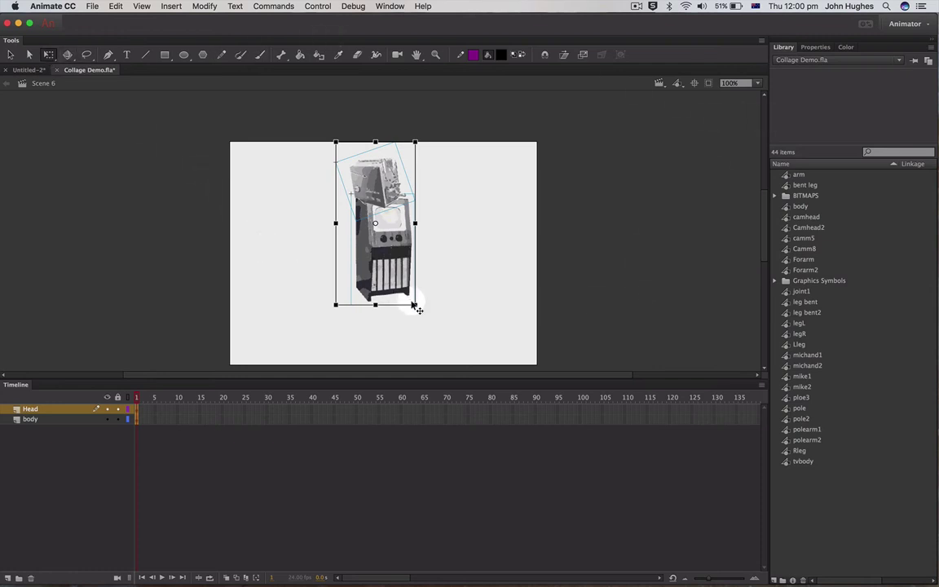
pyautogui.moveTo(416, 305); pyautogui.dragTo(398, 258)
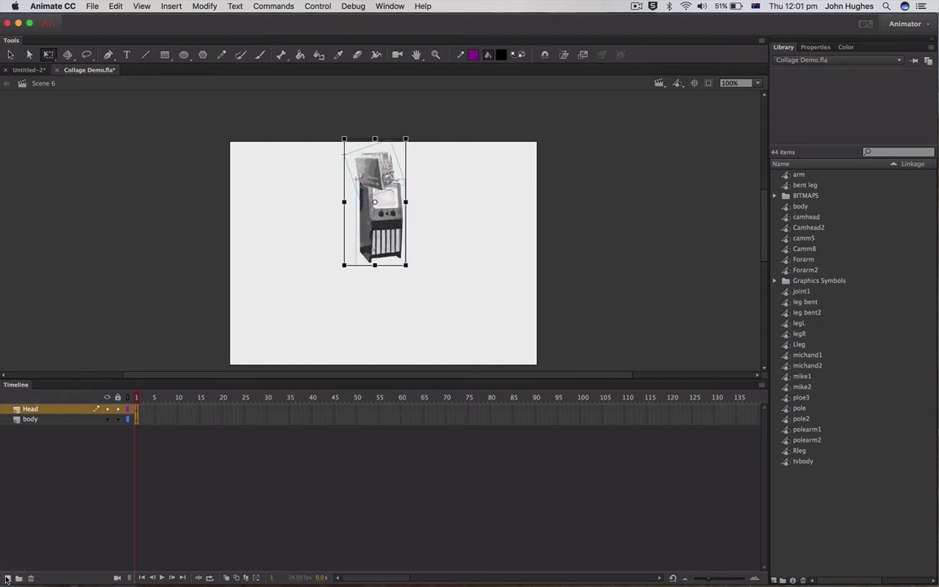
# Add a new layer and rename it Leg R.
pyautogui.click(6, 579)
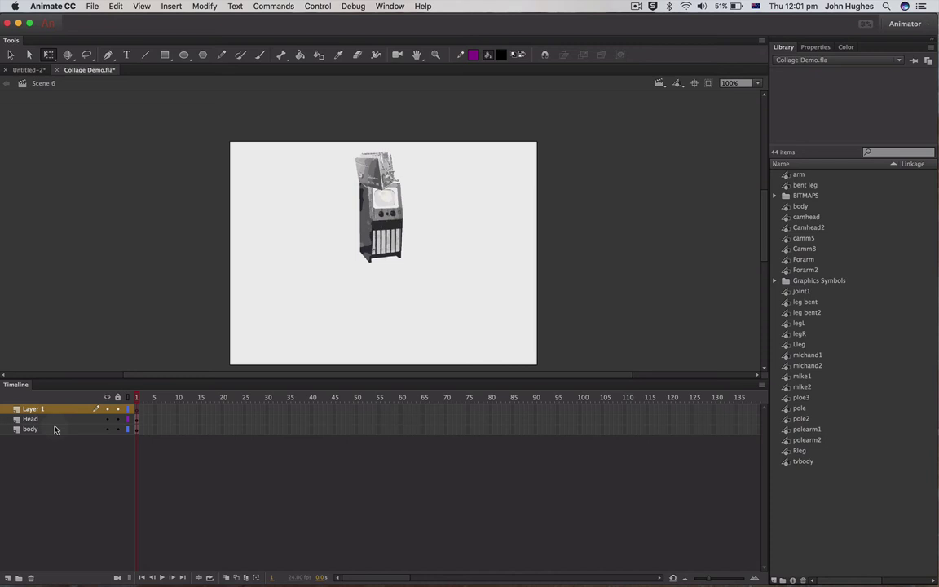
pyautogui.doubleClick(31, 409)
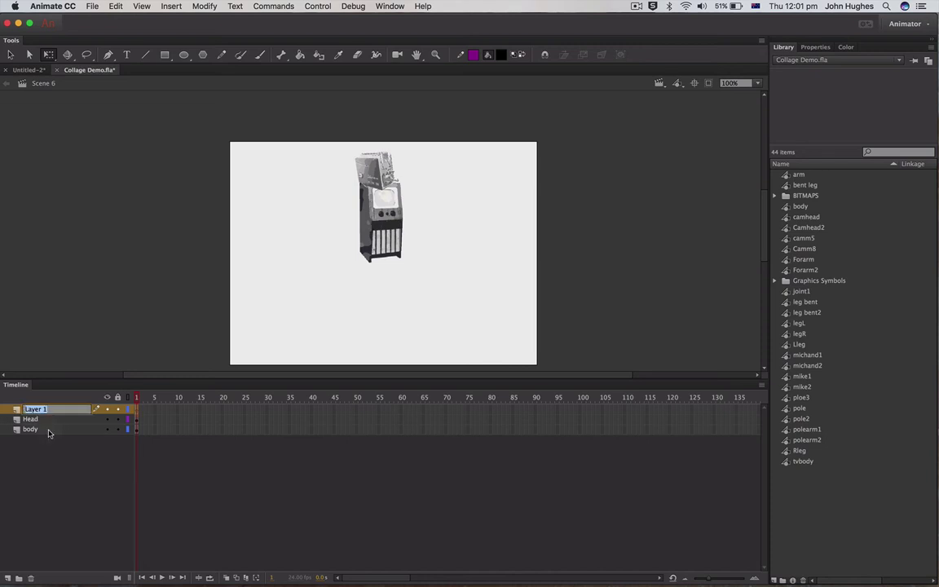
pyautogui.write('Leg R')
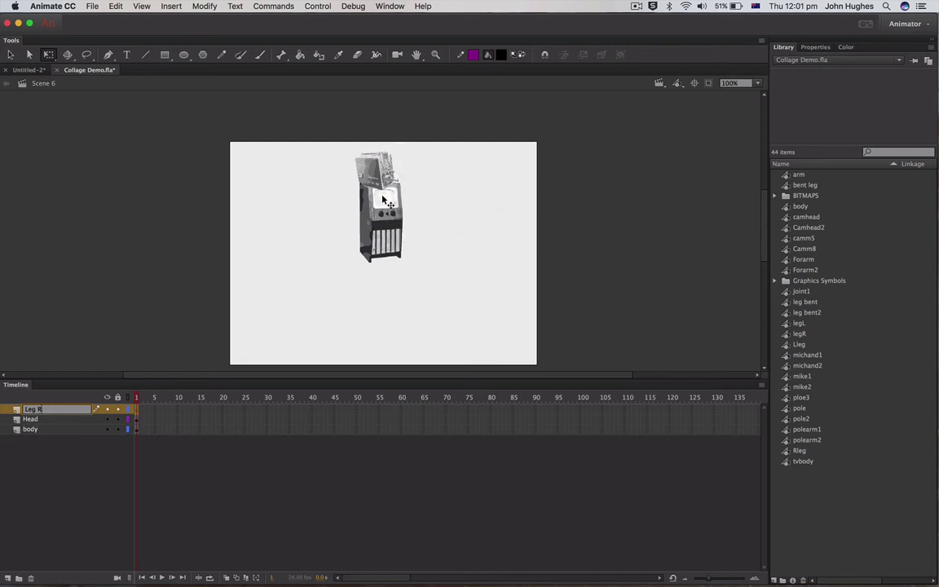
pyautogui.click(372, 272)
pyautogui.click(373, 272)
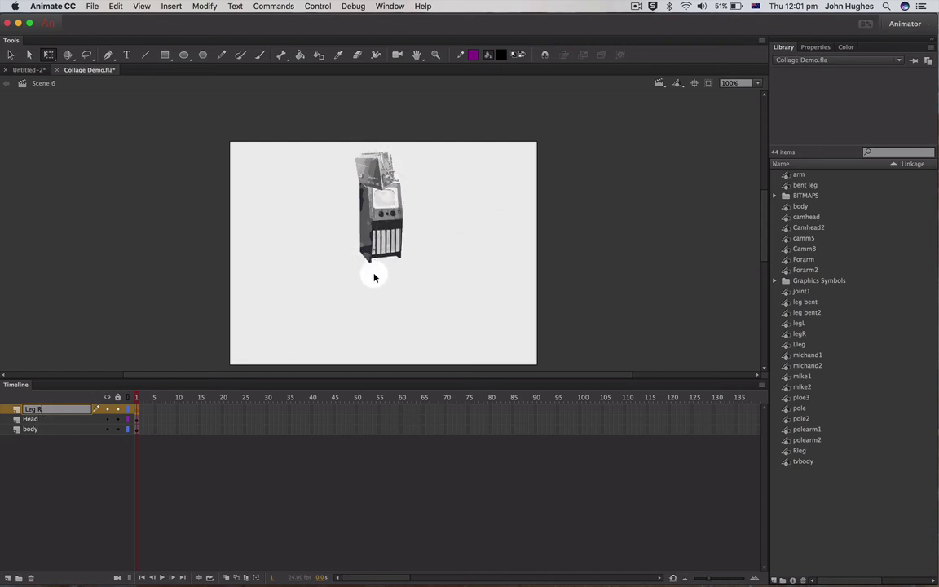
pyautogui.click(380, 310)
# Place a smaller legR instance beneath the TV body and move its layer below body.
pyautogui.click(800, 335)
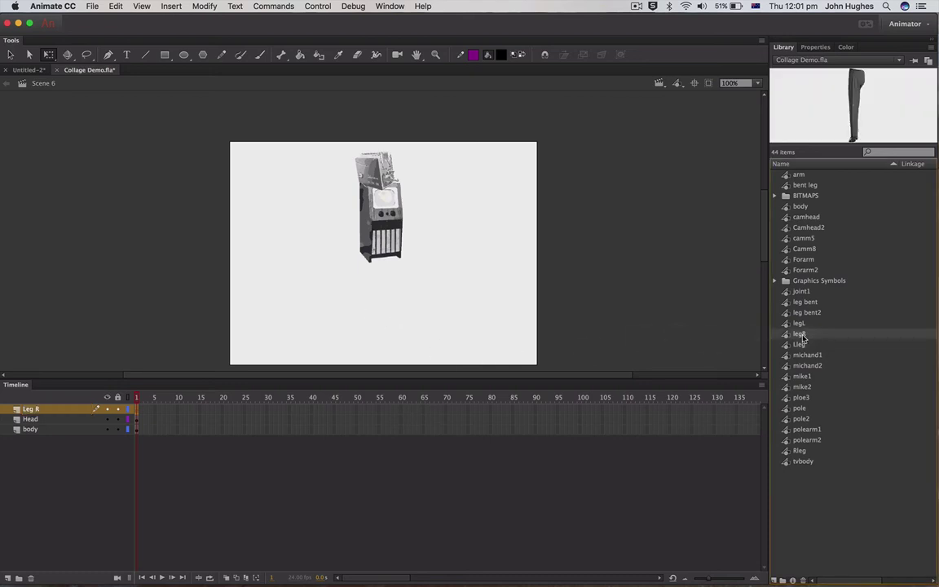
pyautogui.click(856, 102)
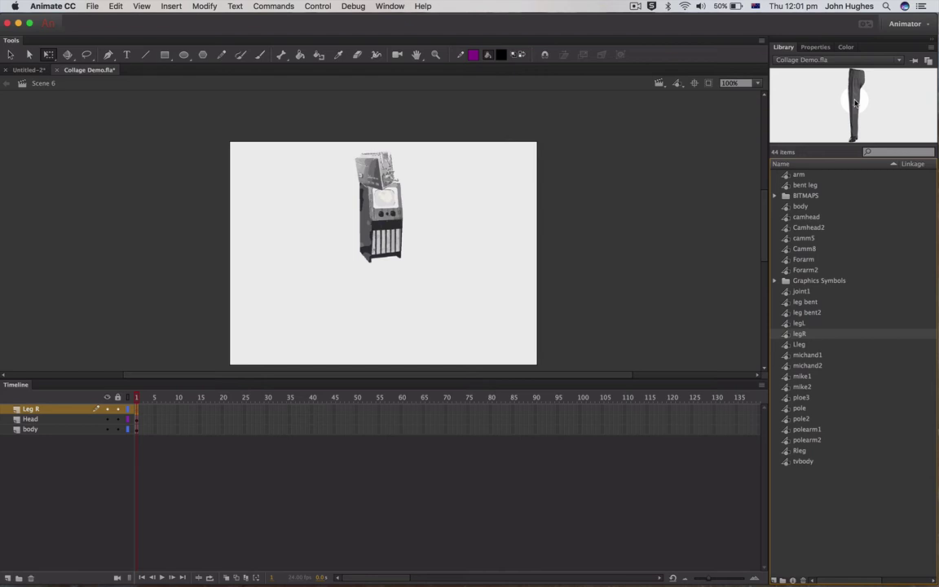
pyautogui.moveTo(856, 102); pyautogui.dragTo(338, 279)
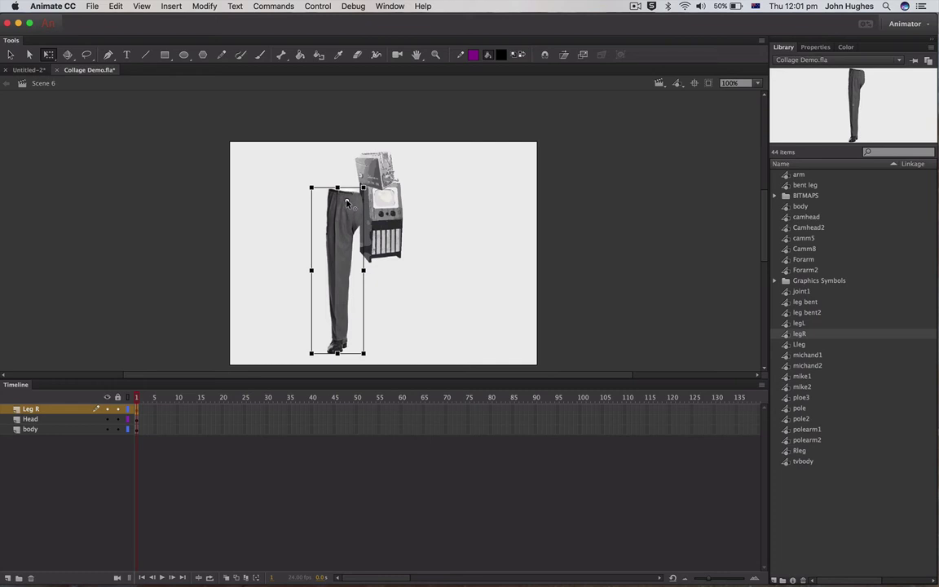
pyautogui.moveTo(344, 234); pyautogui.dragTo(371, 283)
pyautogui.scroll(-3, 451, 295)
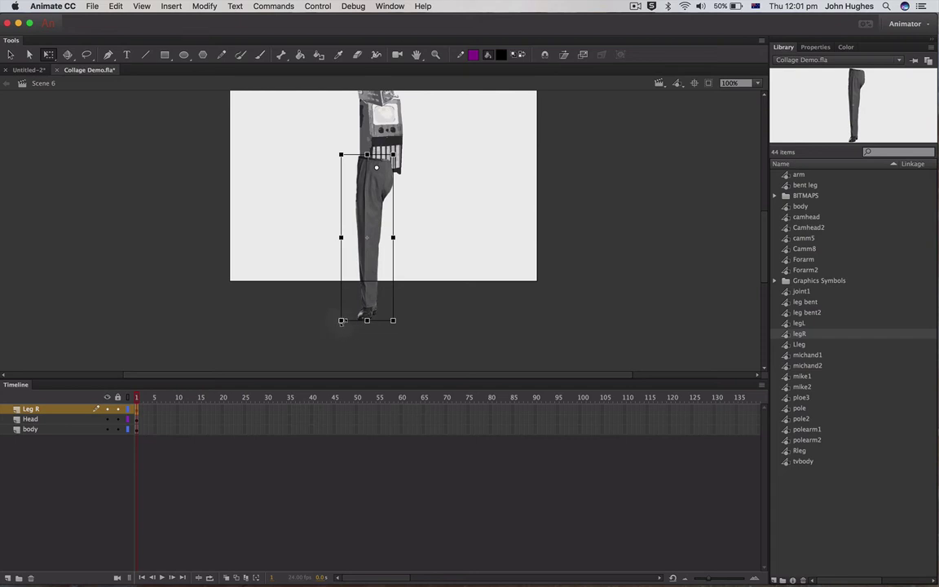
pyautogui.moveTo(343, 320); pyautogui.dragTo(343, 257)
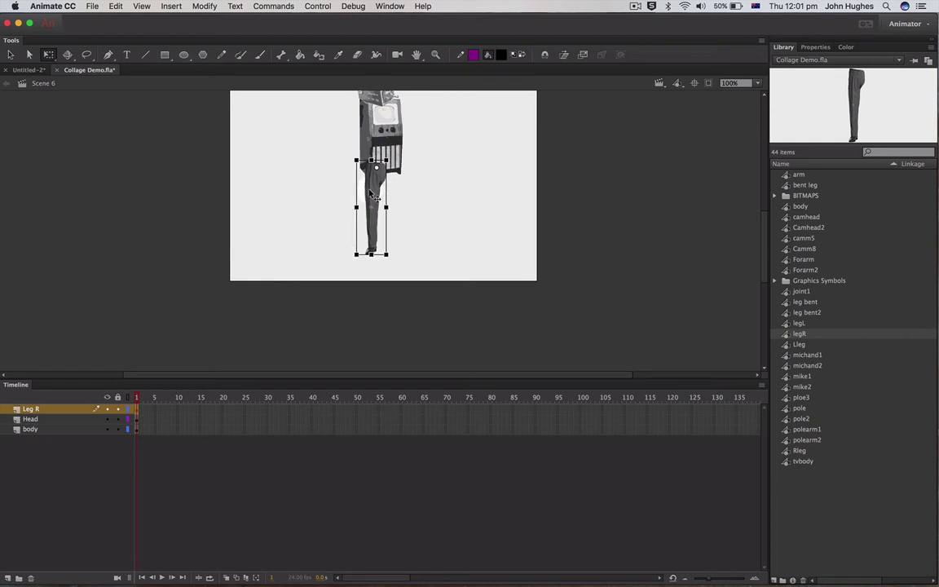
pyautogui.moveTo(371, 193); pyautogui.dragTo(368, 193)
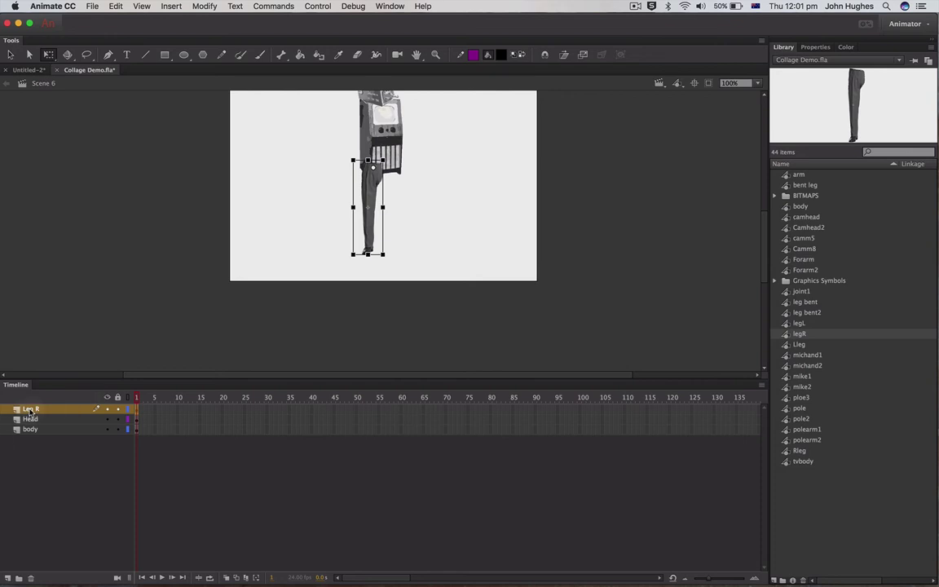
pyautogui.moveTo(30, 412); pyautogui.dragTo(23, 436)
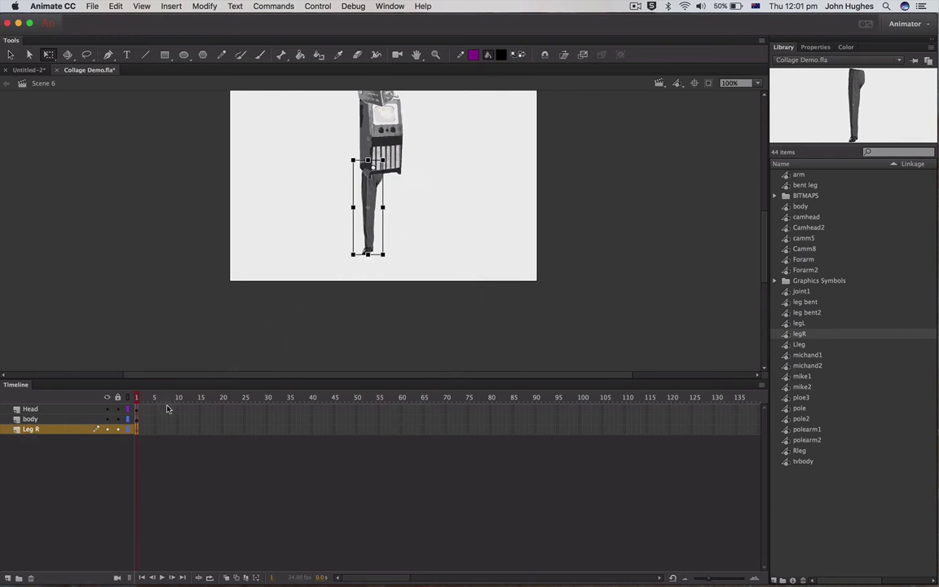
# Add a new layer named Leg L for the left leg.
pyautogui.click(7, 578)
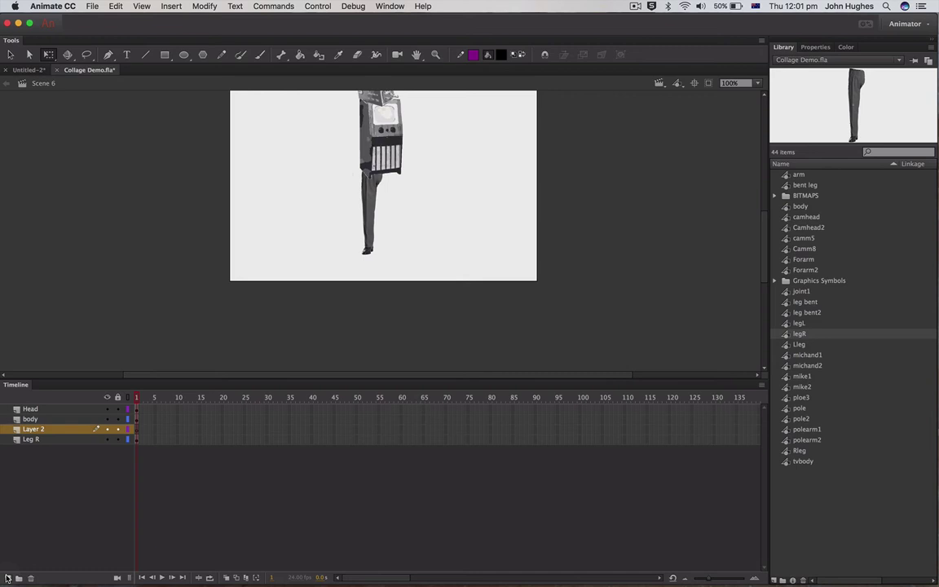
pyautogui.doubleClick(33, 430)
pyautogui.write('Leg L')
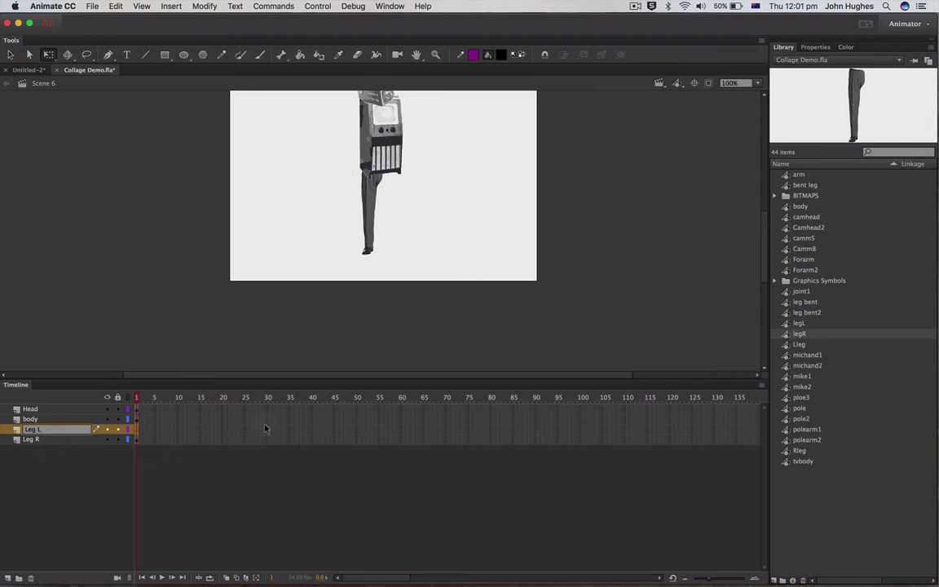
# Place a legL instance from the Library beside the first leg and scale it to match.
pyautogui.click(858, 399)
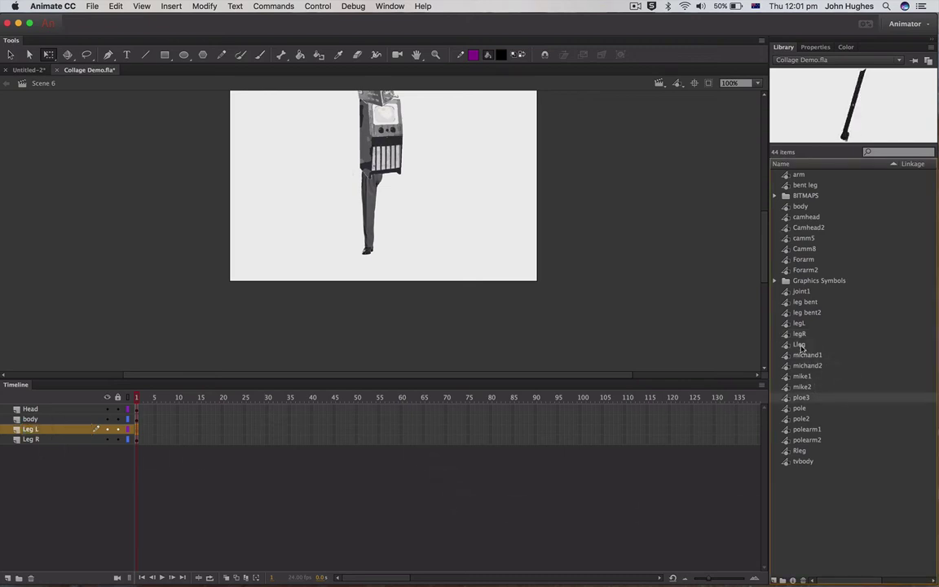
pyautogui.click(803, 348)
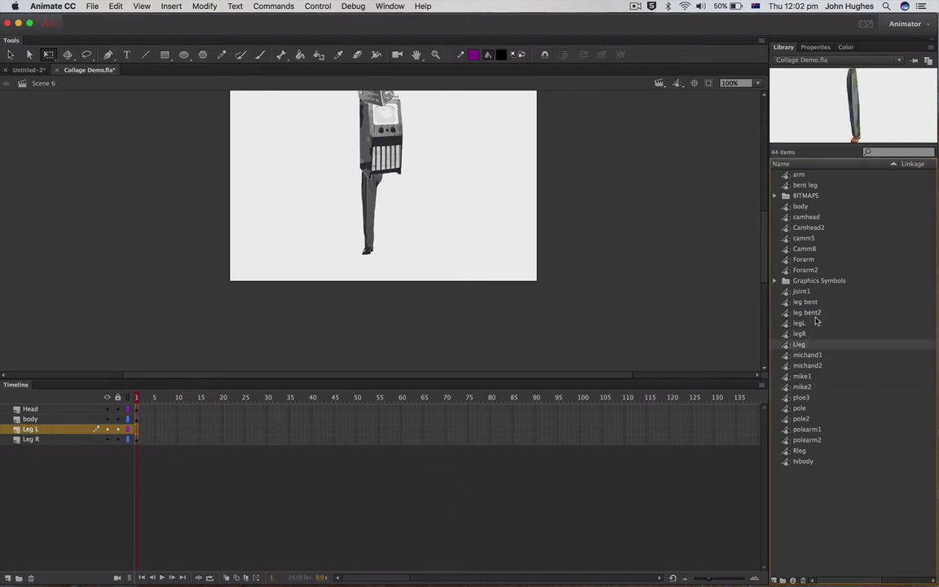
pyautogui.click(864, 121)
pyautogui.click(799, 323)
pyautogui.moveTo(803, 89); pyautogui.dragTo(428, 213)
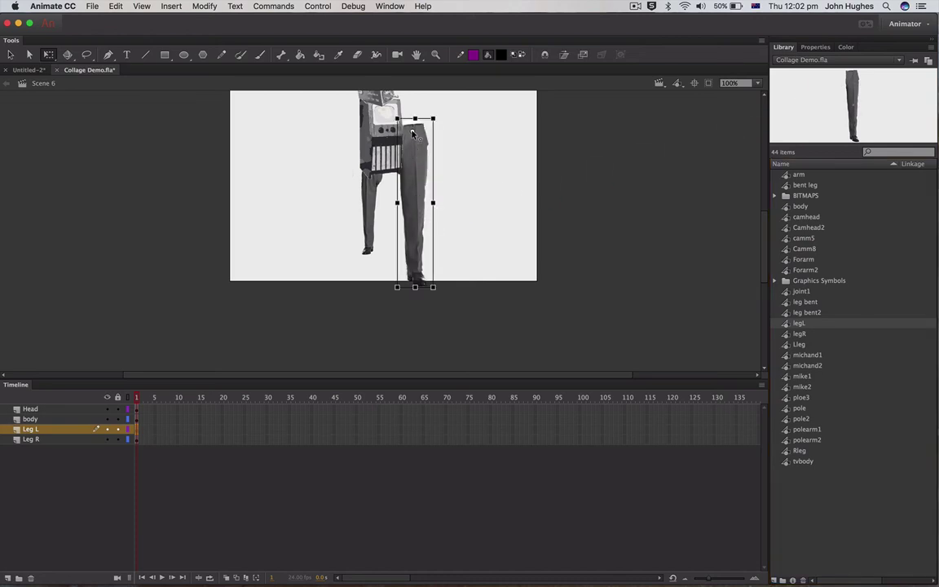
pyautogui.moveTo(413, 133); pyautogui.dragTo(391, 168)
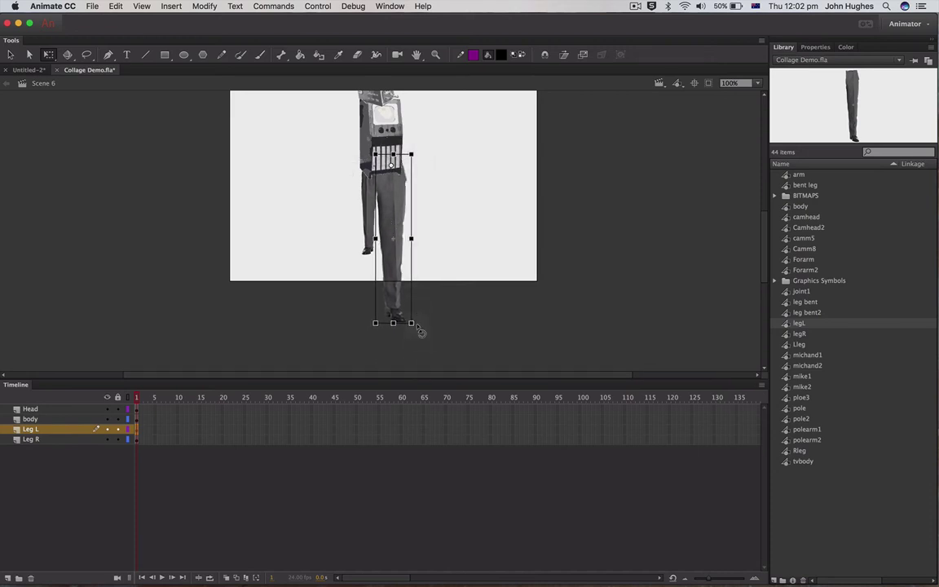
pyautogui.moveTo(414, 324); pyautogui.dragTo(406, 256)
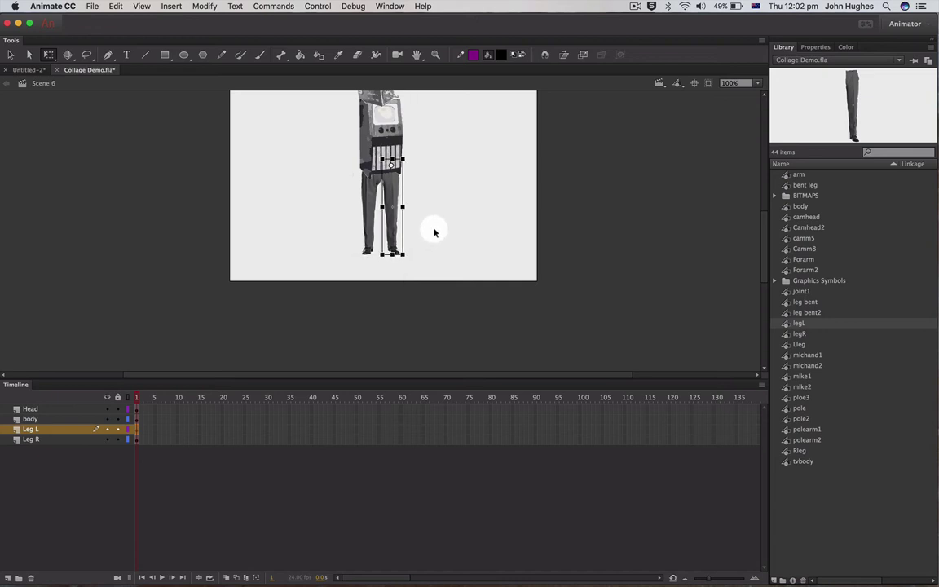
pyautogui.click(434, 231)
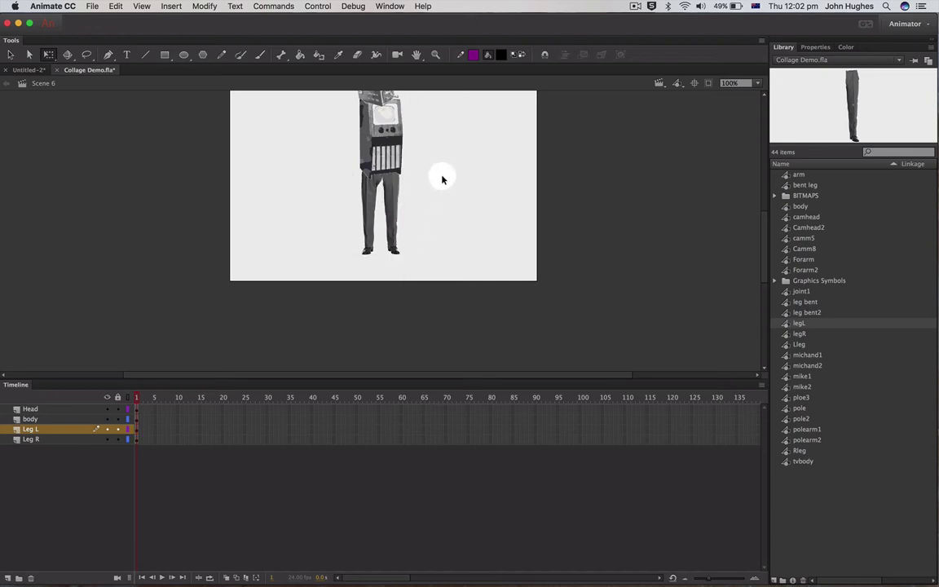
pyautogui.scroll(2, 442, 177)
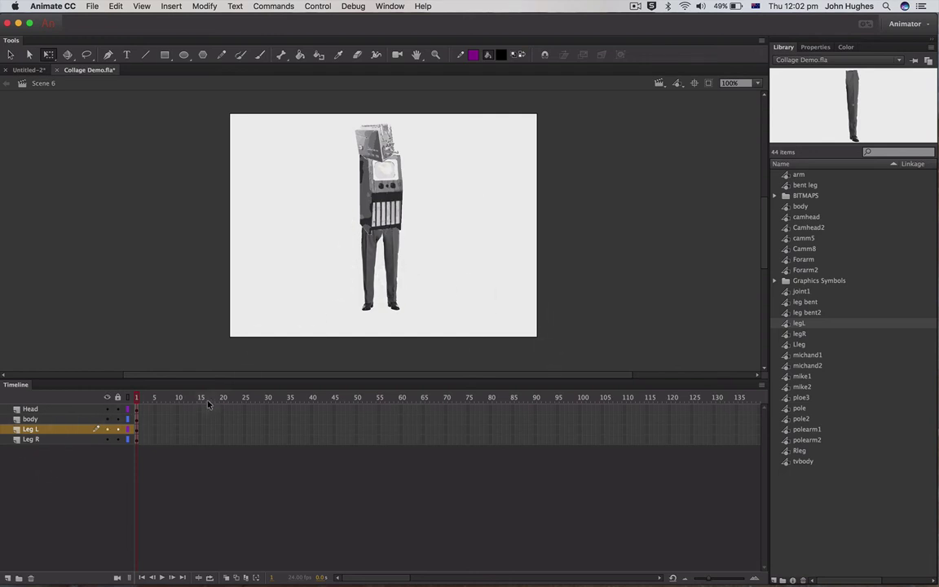
# Switch to Scene 3 and adjust the Hand R piece with Free Transform.
pyautogui.click(657, 82)
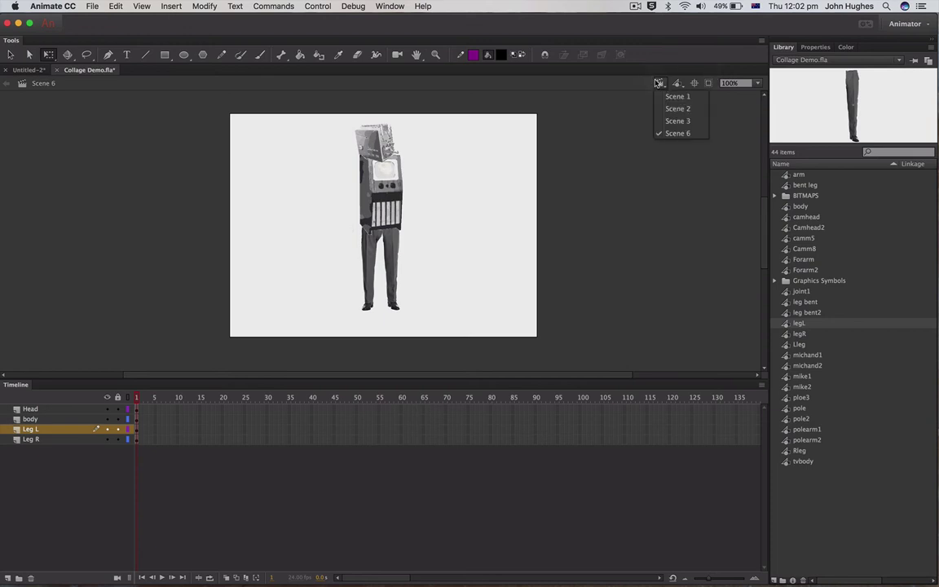
pyautogui.click(665, 119)
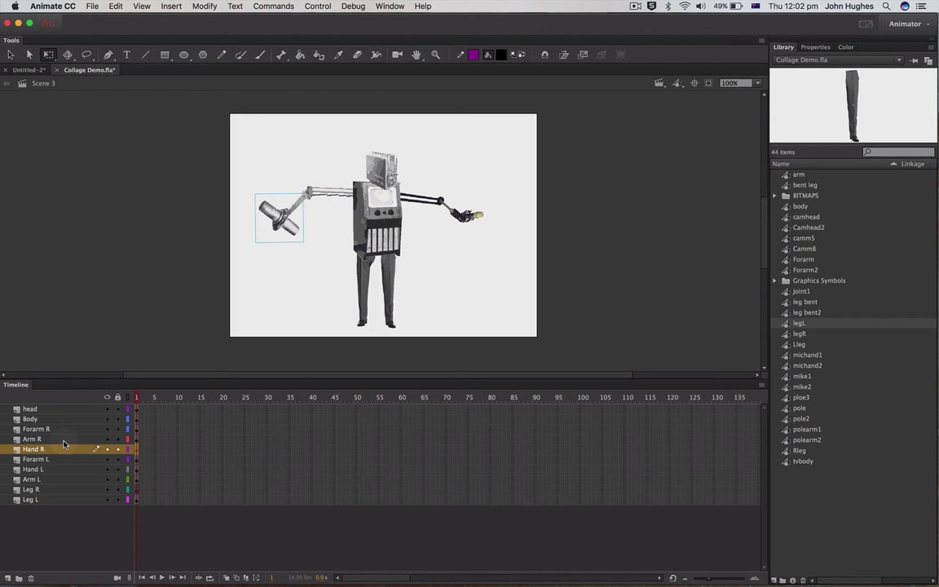
pyautogui.click(279, 217)
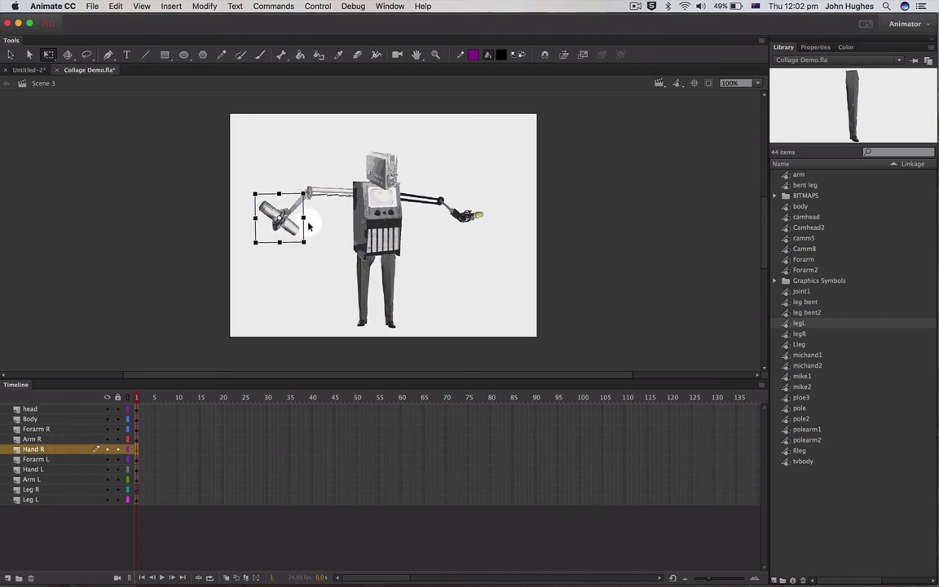
pyautogui.moveTo(305, 243); pyautogui.dragTo(230, 237)
pyautogui.hotkey('ctrl', 'z')
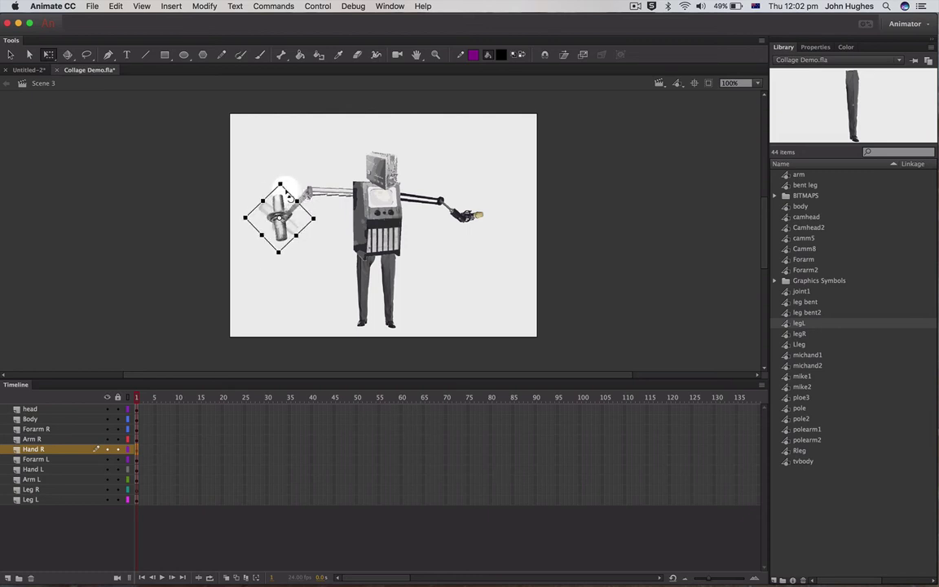
# Nudge the TV body slightly using the Selection tool.
pyautogui.click(412, 198)
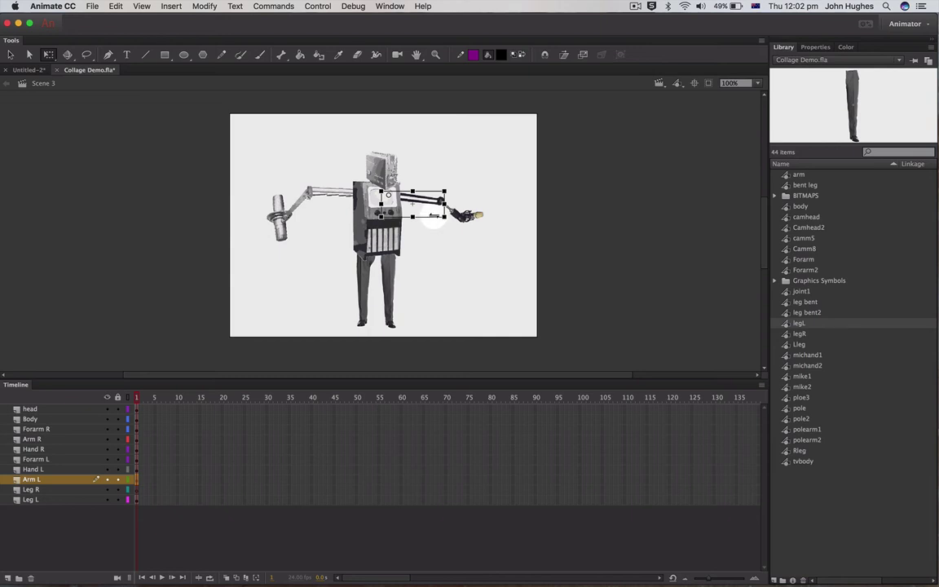
pyautogui.click(442, 248)
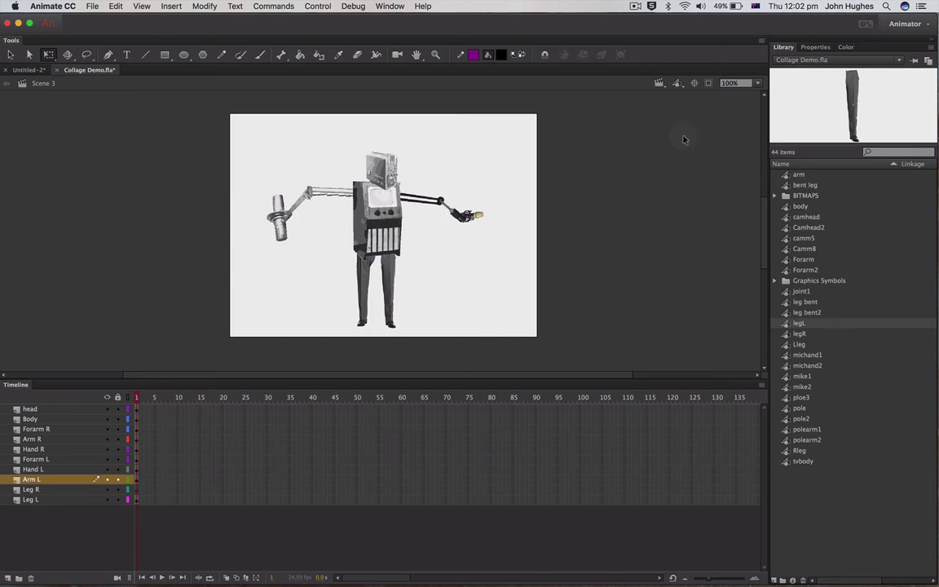
pyautogui.click(10, 55)
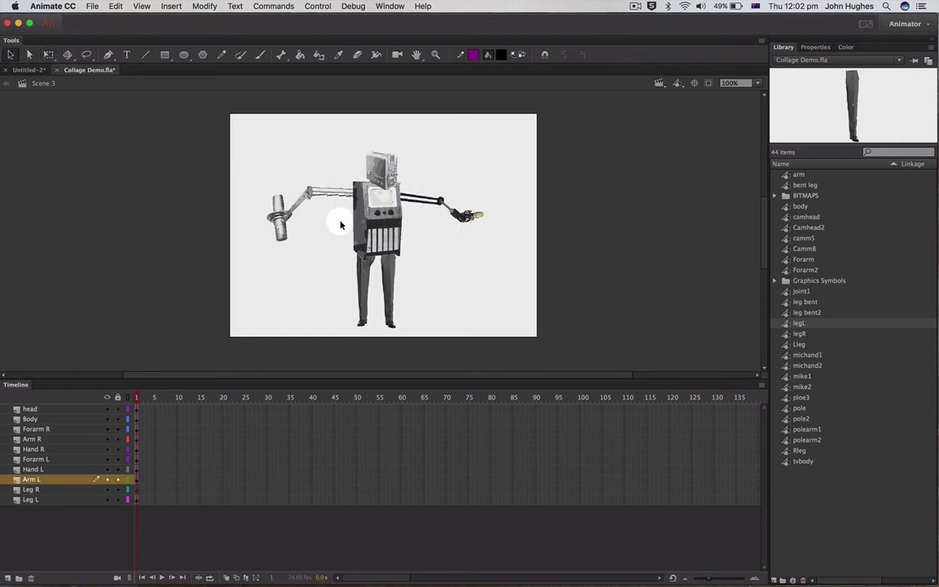
pyautogui.moveTo(367, 211); pyautogui.dragTo(368, 186)
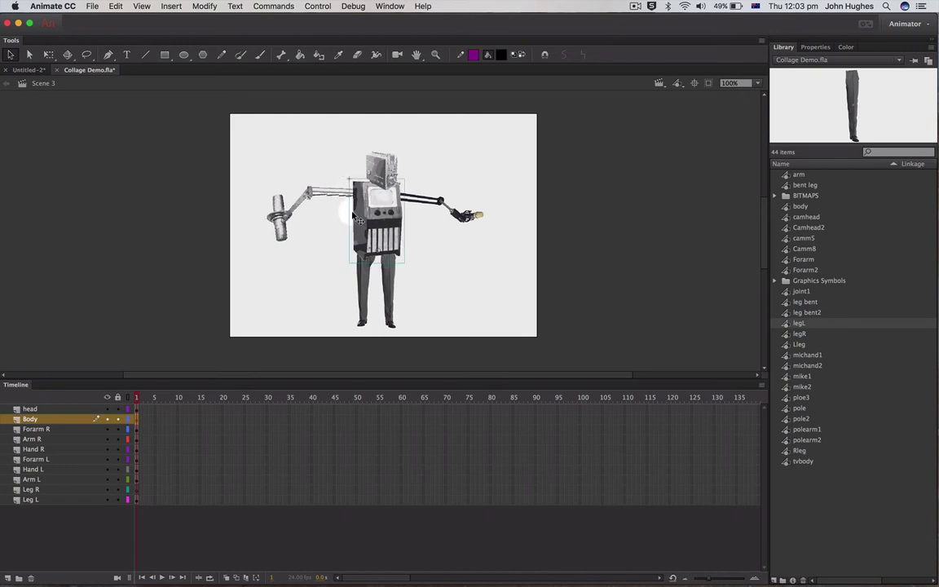
# Cut the misplaced leg and paste it in place on the Leg R layer.
pyautogui.click(432, 272)
pyautogui.click(107, 500)
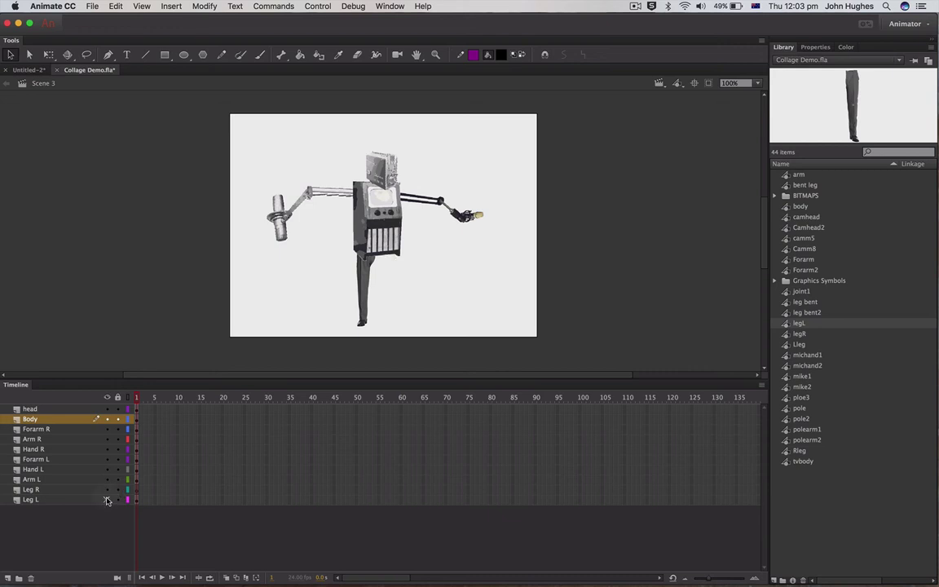
pyautogui.click(107, 500)
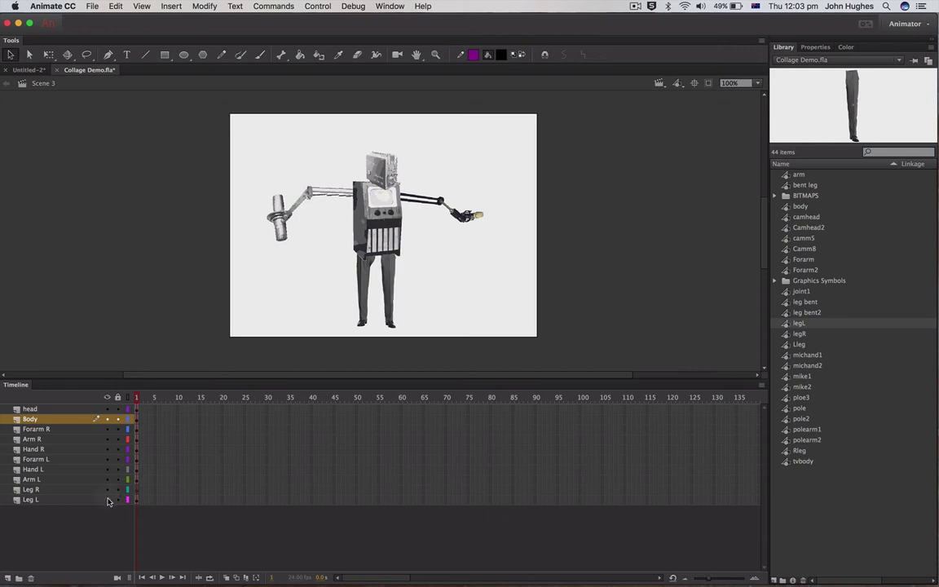
pyautogui.click(369, 323)
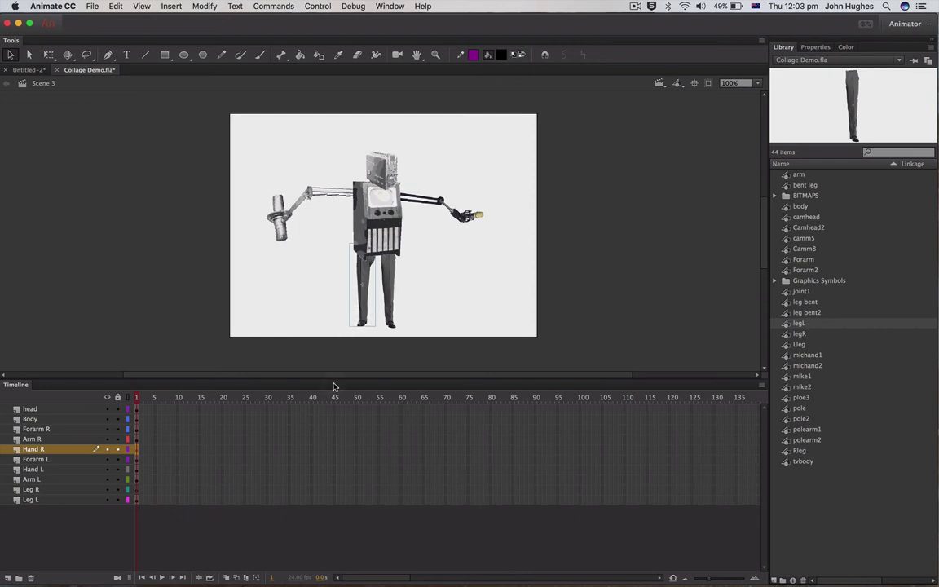
pyautogui.press('Delete')
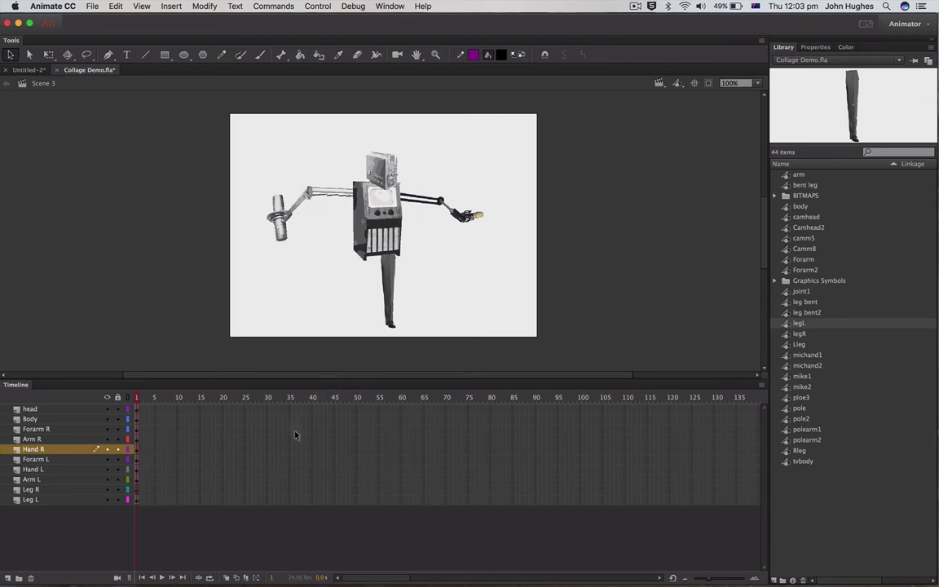
pyautogui.click(31, 490)
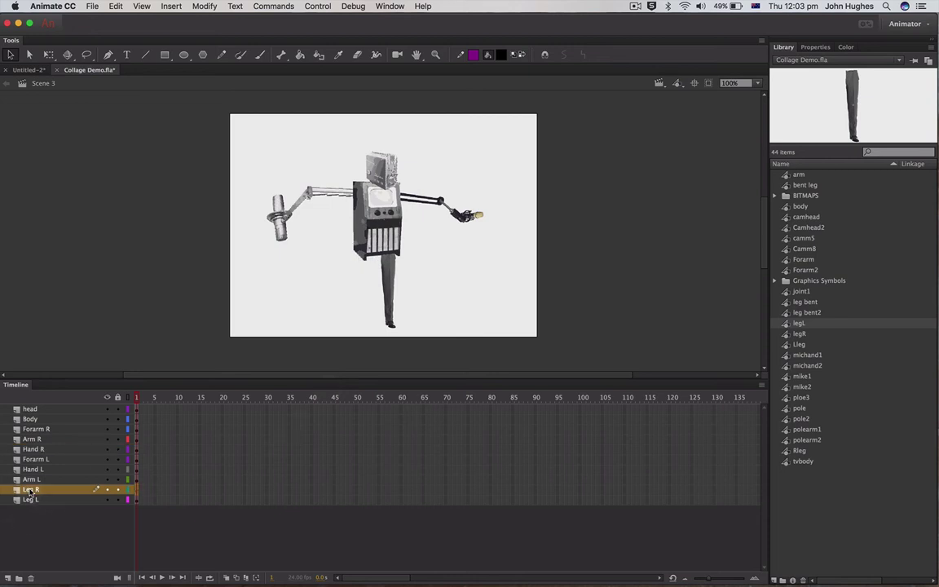
pyautogui.click(116, 6)
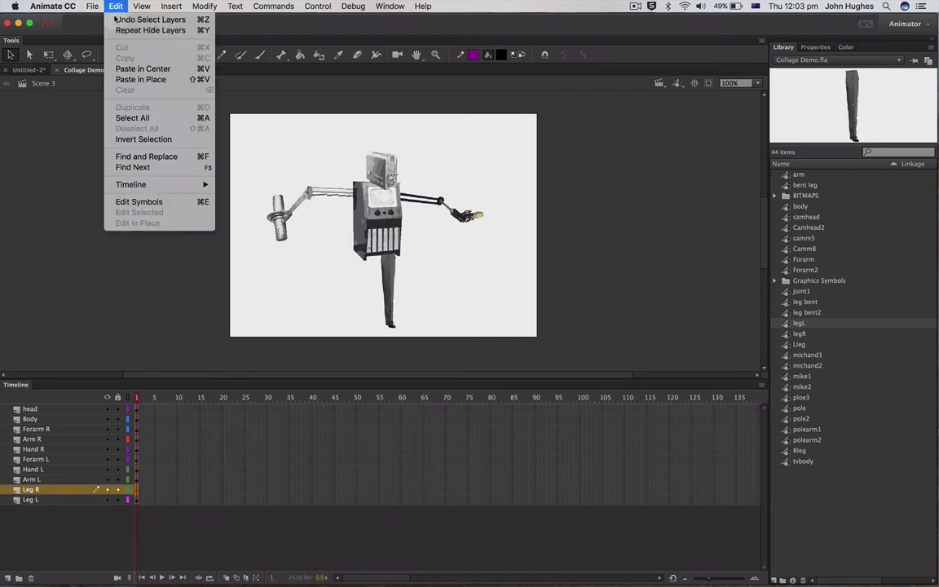
pyautogui.click(124, 79)
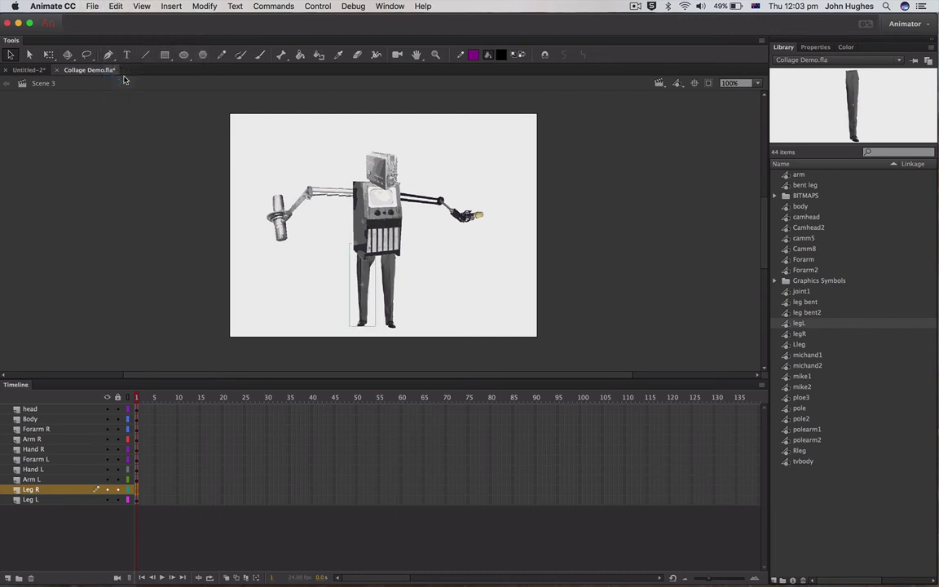
pyautogui.click(31, 501)
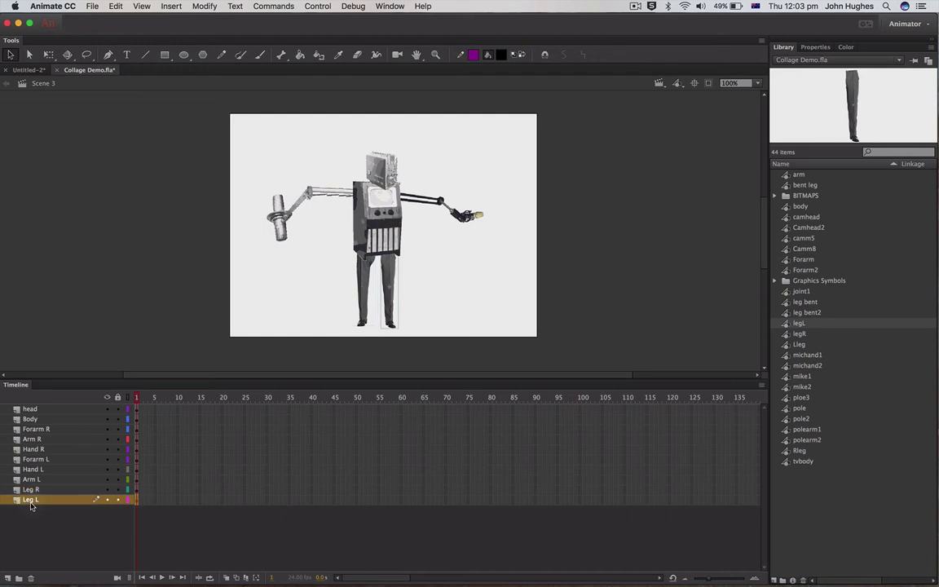
# Add a new bottom layer named guid.
pyautogui.click(8, 579)
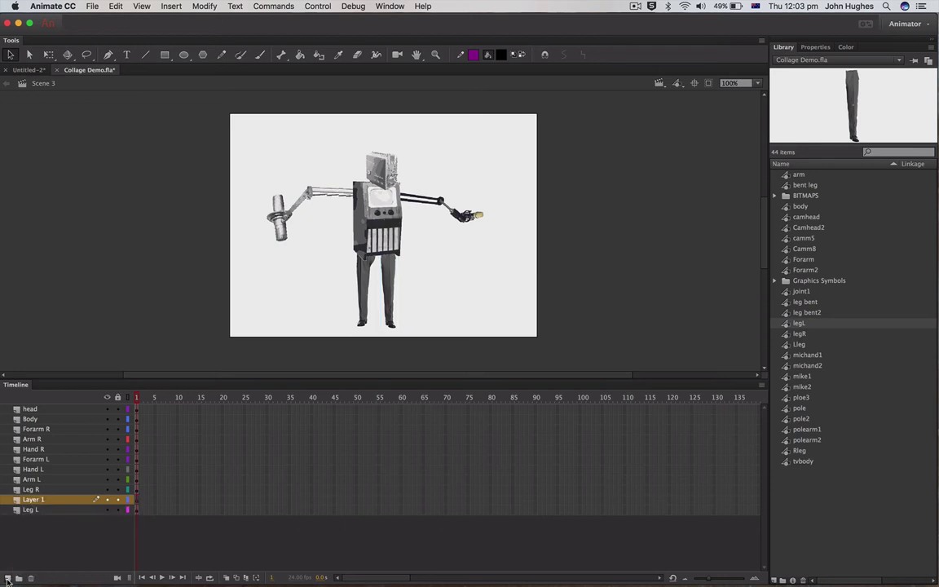
pyautogui.moveTo(49, 499); pyautogui.dragTo(31, 523)
pyautogui.doubleClick(30, 509)
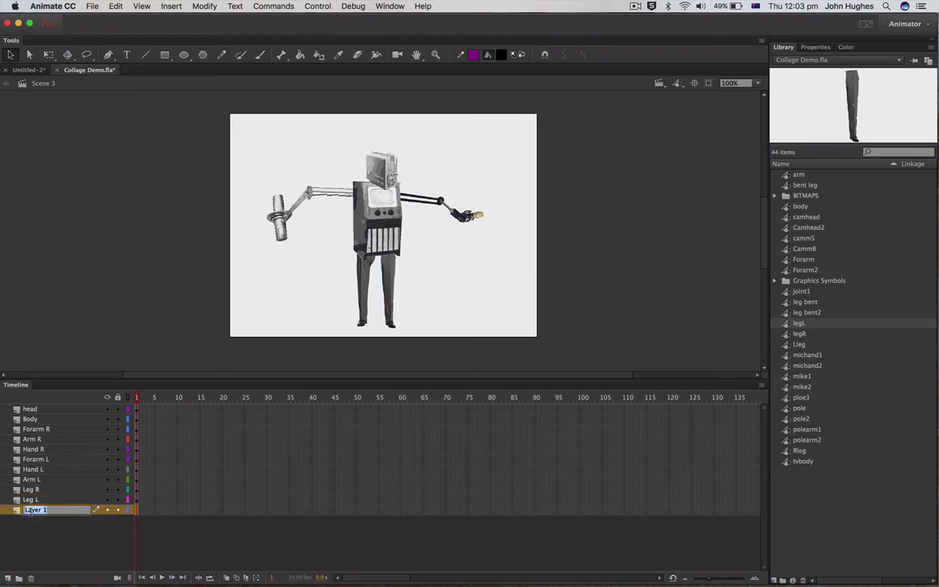
pyautogui.write('c')
pyautogui.write('uid')
pyautogui.press('Return')
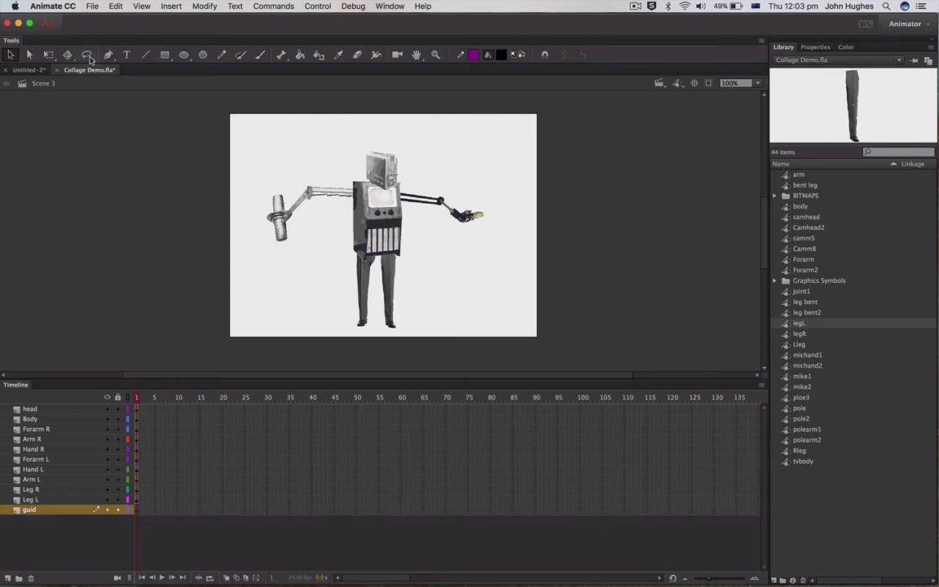
# Draw a ground line with a short vertical marker and group the guide lines.
pyautogui.click(146, 55)
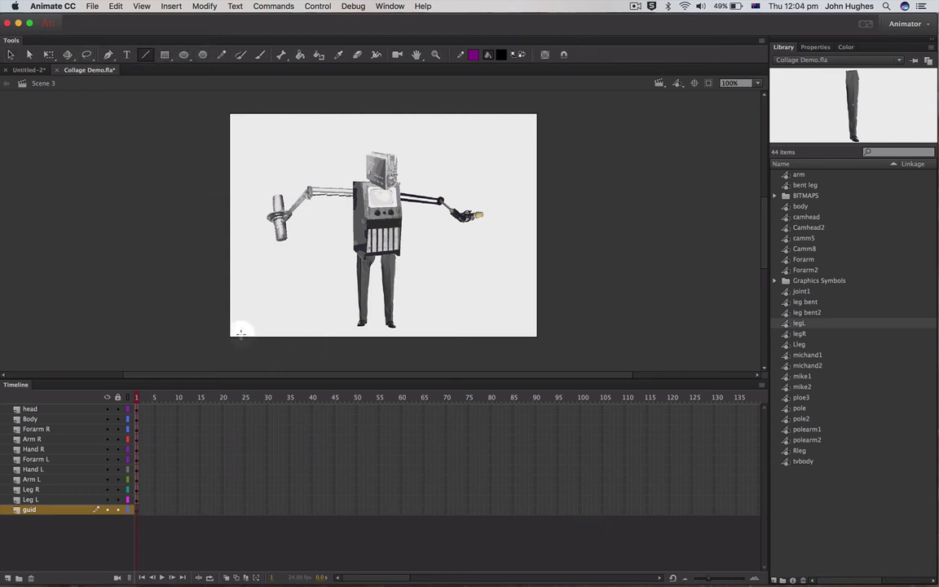
pyautogui.moveTo(216, 323)
pyautogui.mouseDown()
pyautogui.moveTo(512, 318)
pyautogui.moveTo(551, 326)
pyautogui.mouseUp()
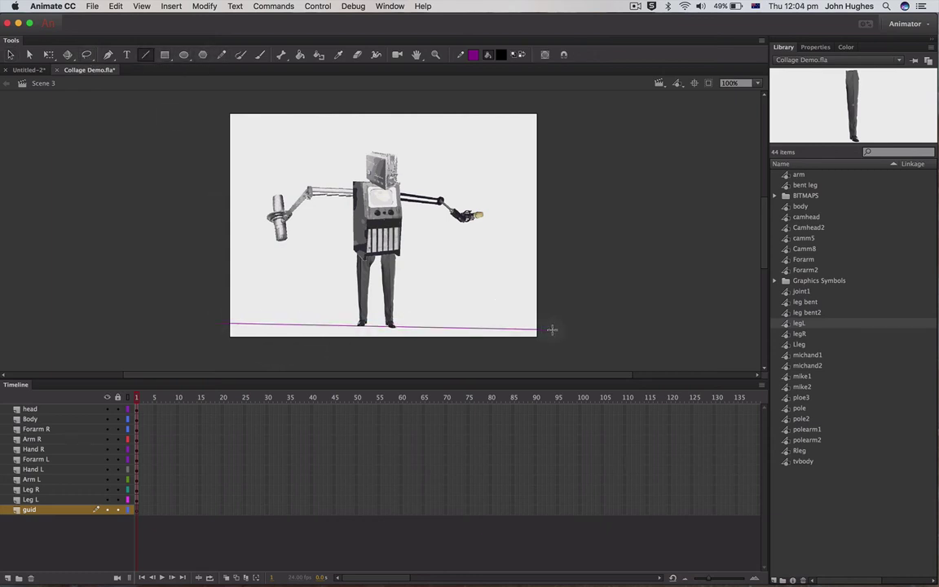
pyautogui.moveTo(406, 328); pyautogui.dragTo(404, 309)
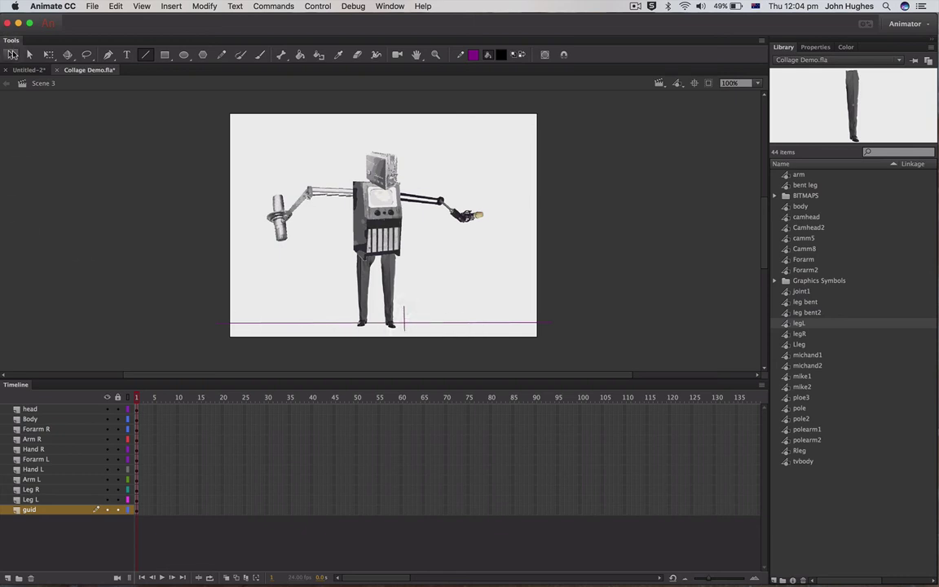
pyautogui.click(11, 53)
pyautogui.click(425, 324)
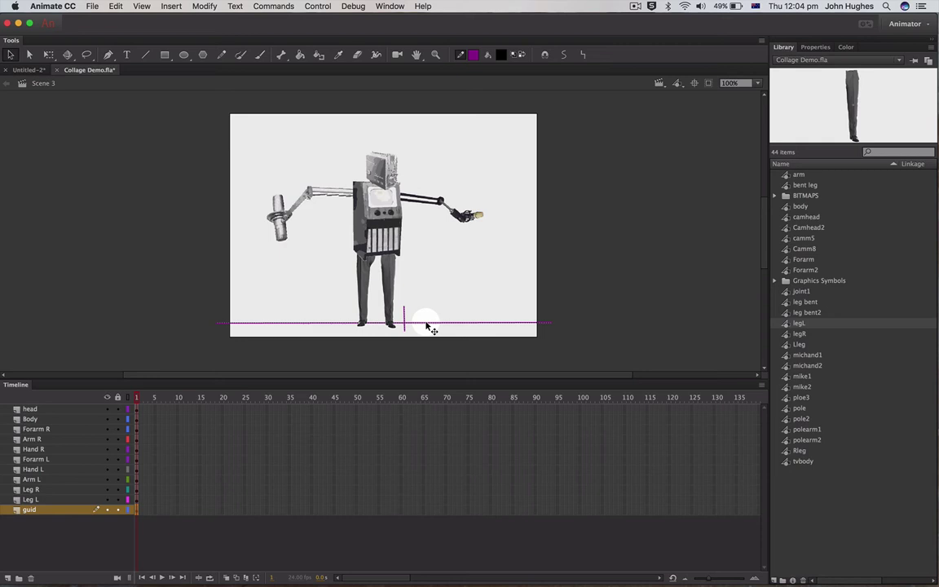
pyautogui.click(256, 134)
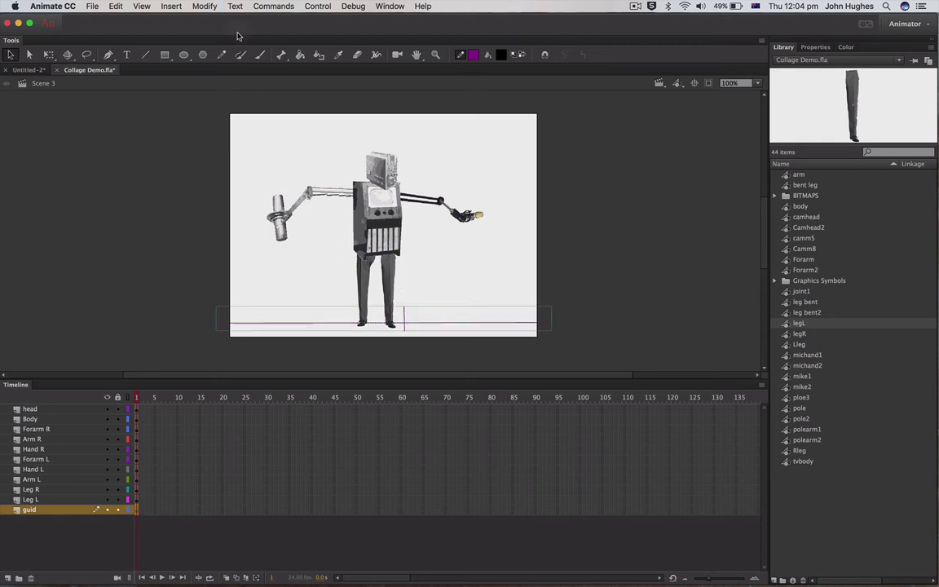
pyautogui.click(204, 6)
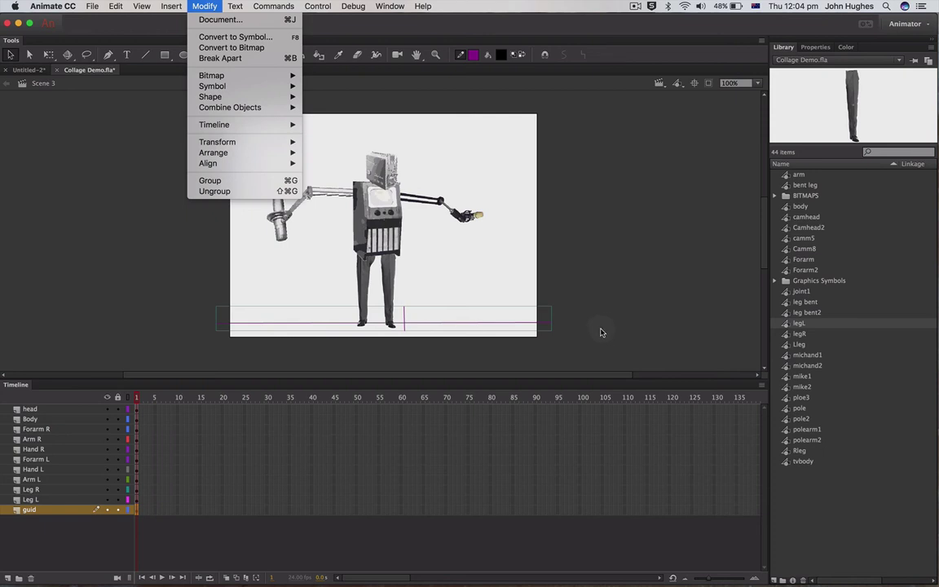
# Move the guide line under the robot's feet and lock the guid layer.
pyautogui.click(606, 252)
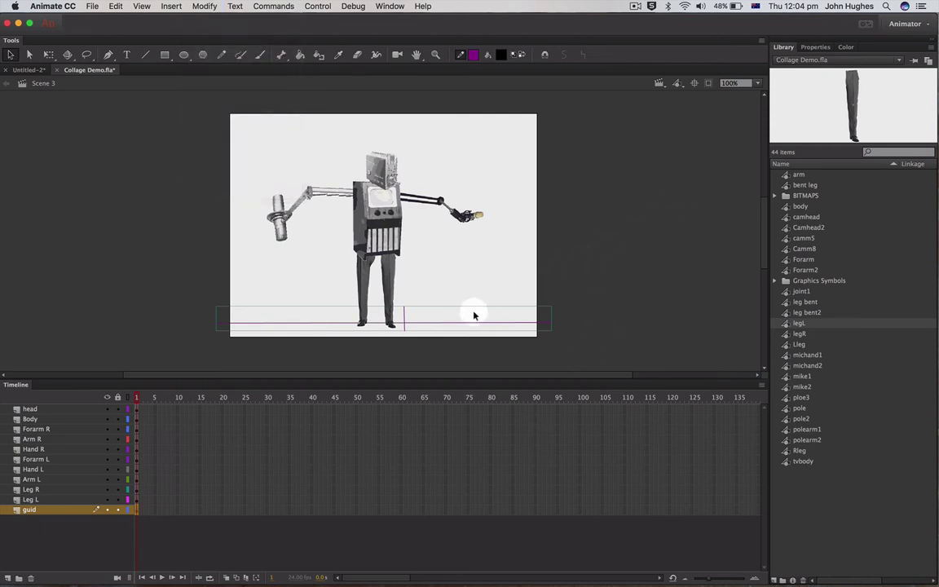
pyautogui.moveTo(472, 311); pyautogui.dragTo(443, 329)
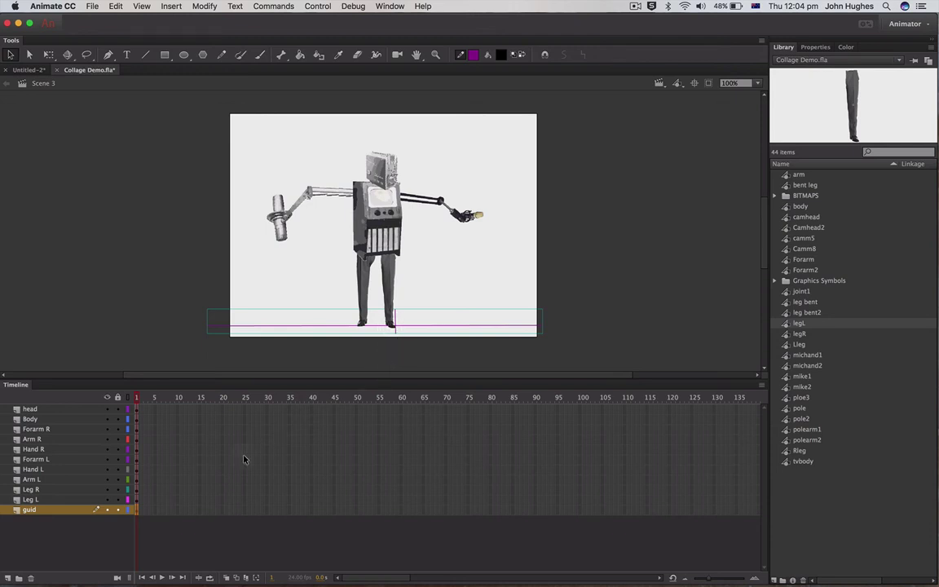
pyautogui.click(117, 510)
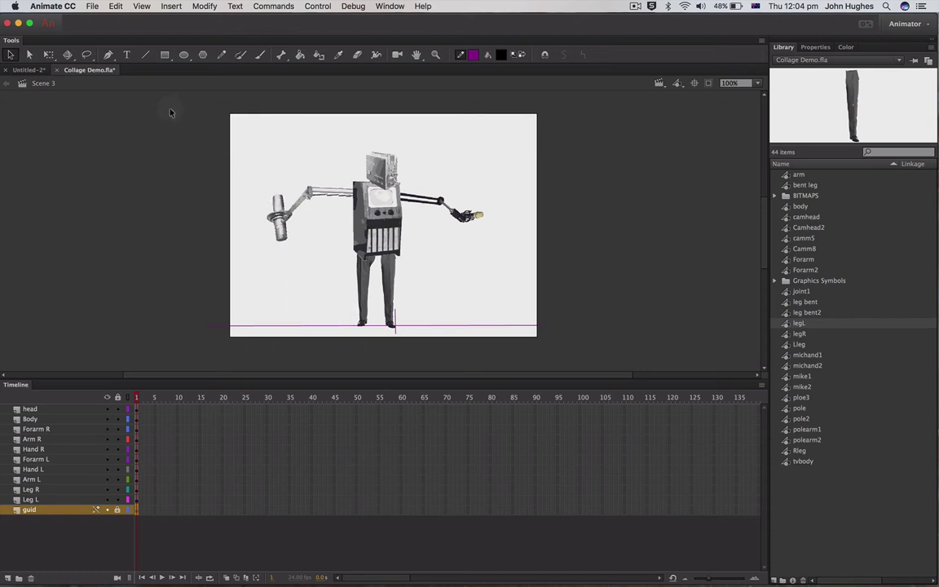
# Marquee-select every robot part with Free Transform and scale the whole figure down.
pyautogui.click(48, 55)
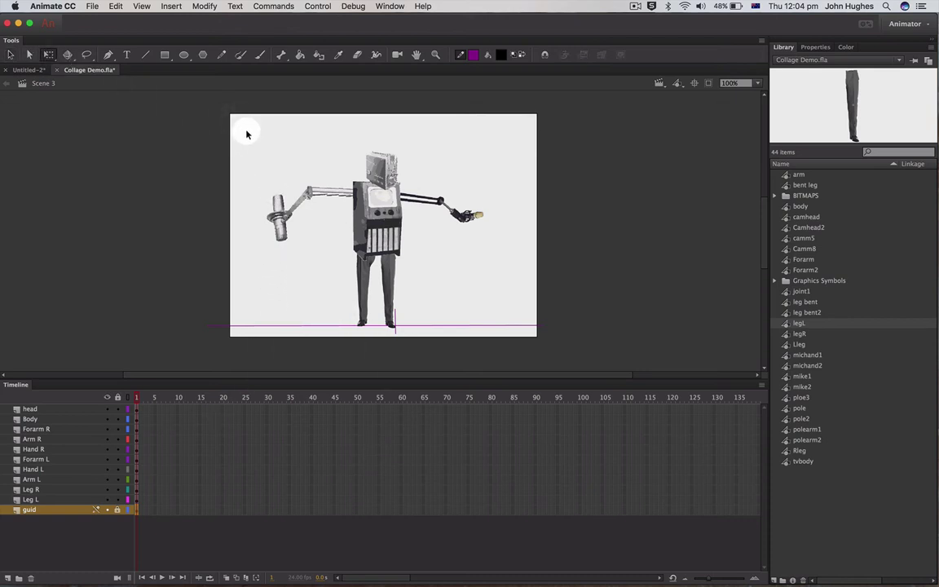
pyautogui.moveTo(246, 130); pyautogui.dragTo(504, 335)
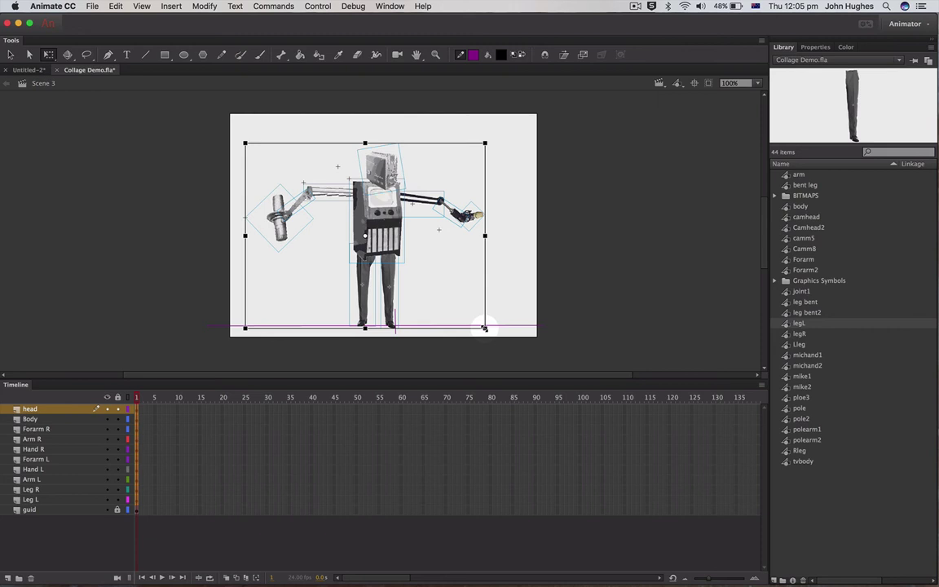
pyautogui.moveTo(484, 328); pyautogui.dragTo(456, 306)
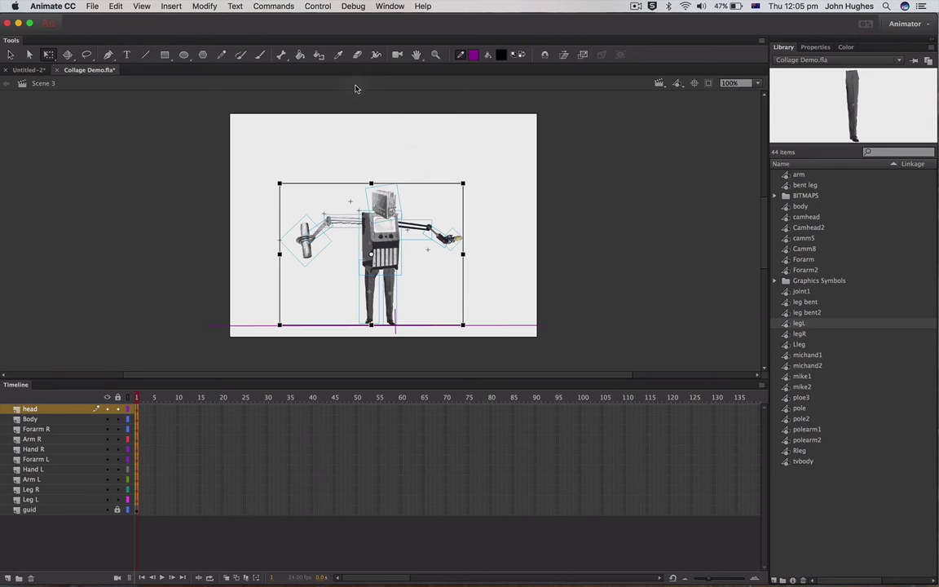
pyautogui.click(206, 7)
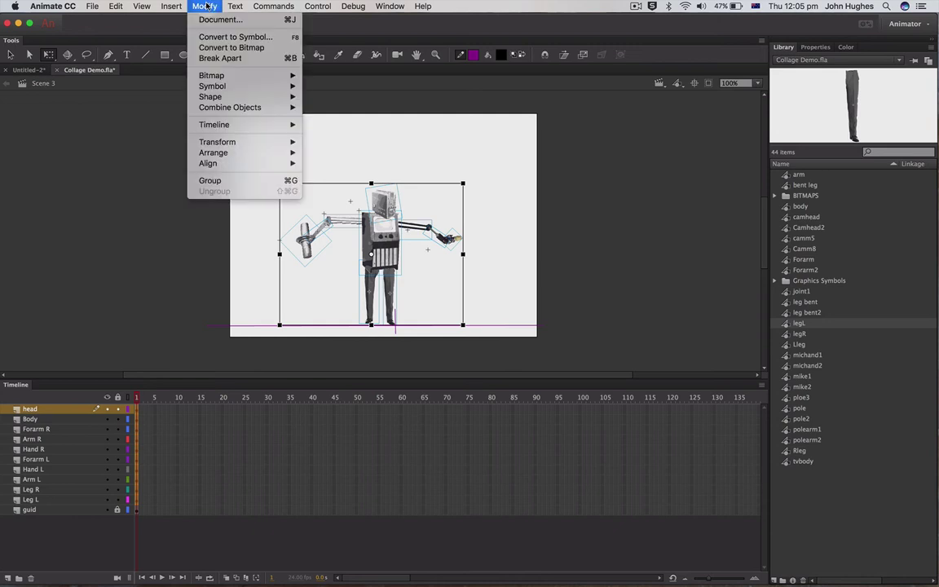
pyautogui.click(209, 19)
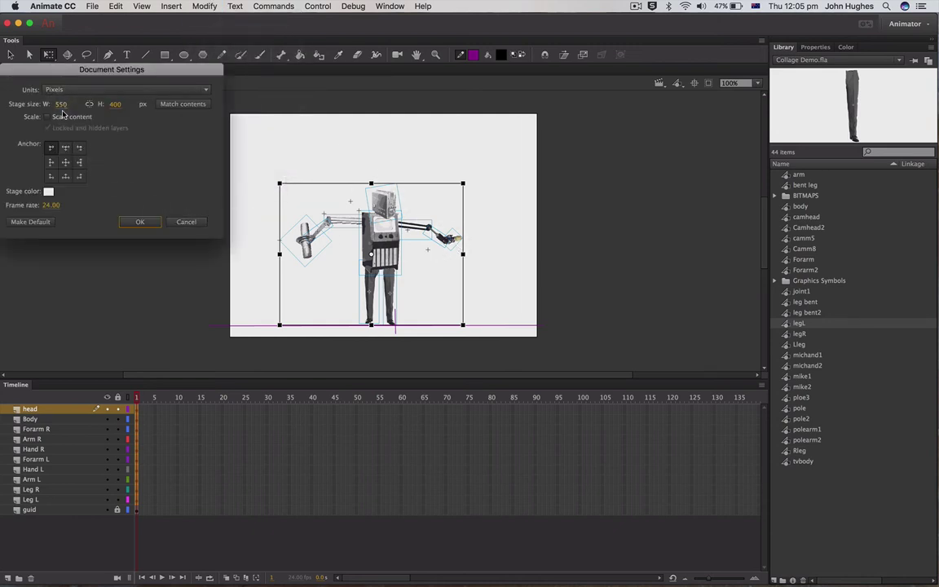
pyautogui.click(140, 223)
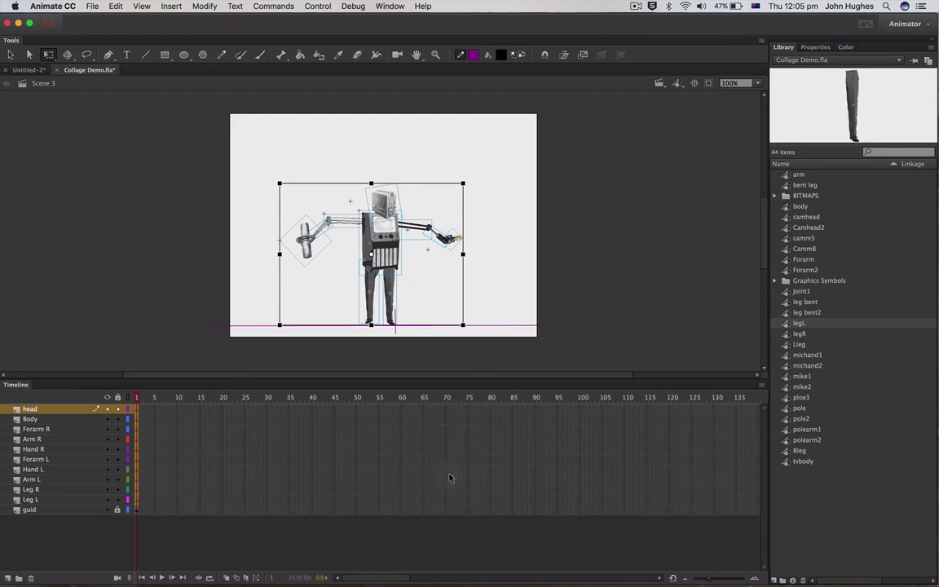
# Unlock guid, nudge the robot and guide line four steps left, then relock guid.
pyautogui.click(574, 327)
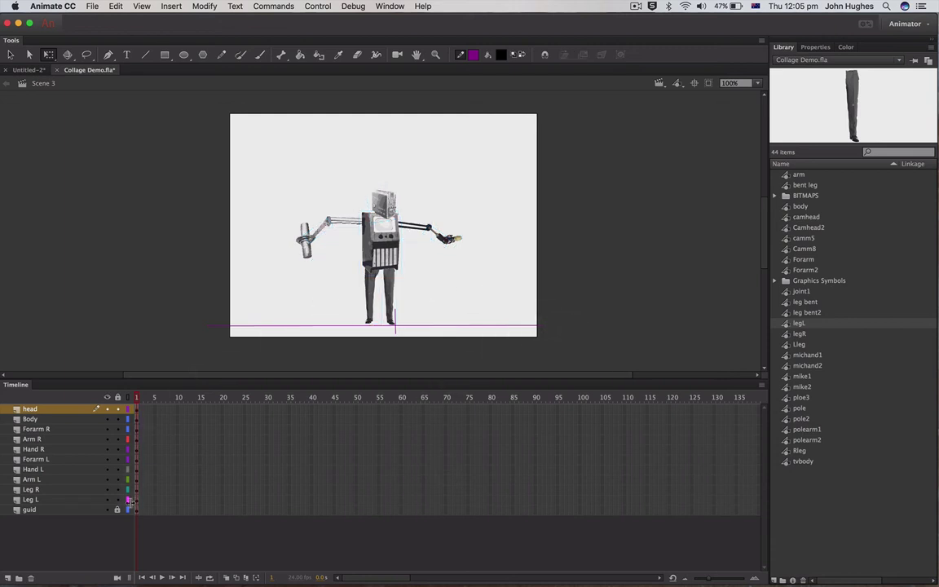
pyautogui.click(117, 509)
pyautogui.click(374, 332)
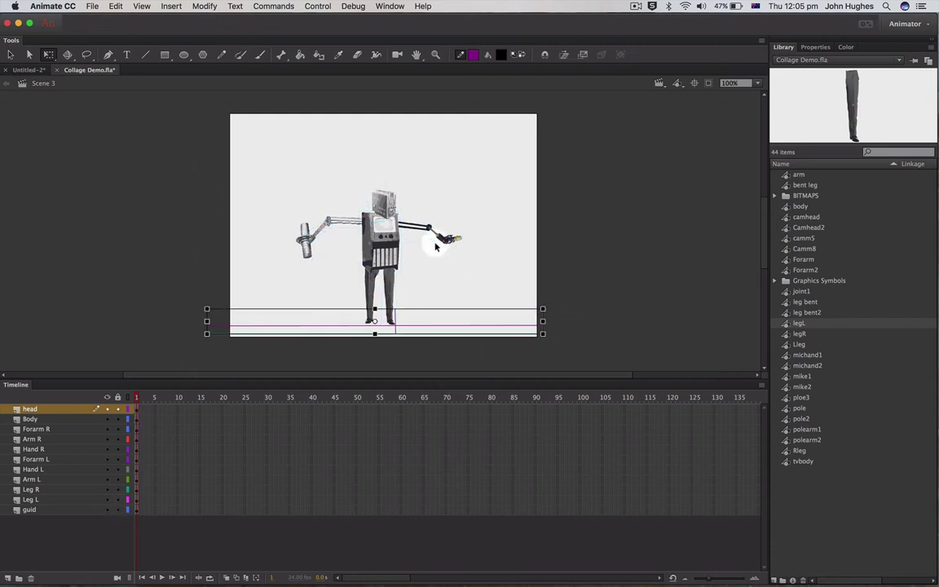
pyautogui.moveTo(199, 168); pyautogui.dragTo(551, 332)
pyautogui.press('Left')
pyautogui.press('Left')
pyautogui.press('Left')
pyautogui.press('Left')
pyautogui.press('Left')
pyautogui.press('Left')
pyautogui.press('Left')
pyautogui.press('Left')
pyautogui.press('Left')
pyautogui.press('Left')
pyautogui.press('Left')
pyautogui.press('Left')
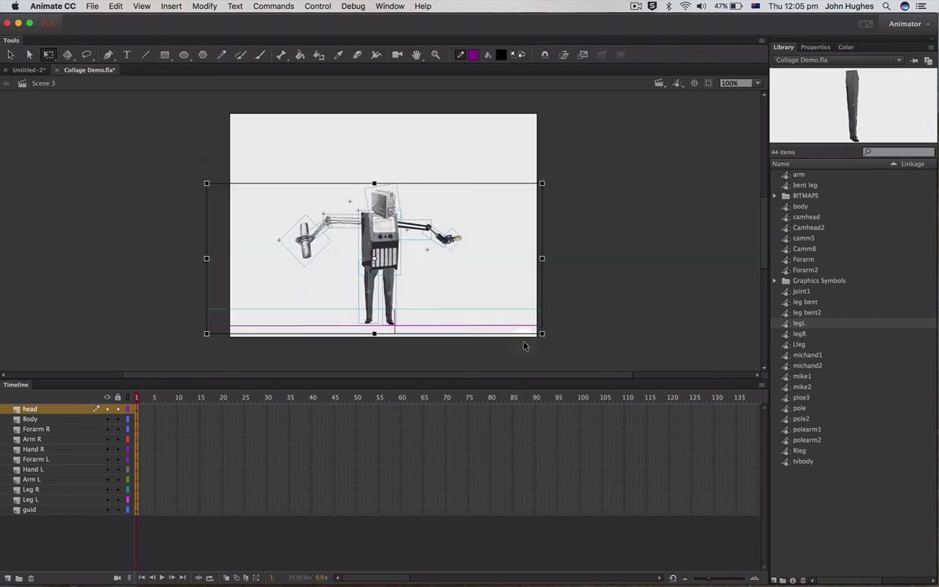
pyautogui.press('Left')
pyautogui.press('Left')
pyautogui.press('Left')
pyautogui.press('Left')
pyautogui.press('Left')
pyautogui.press('Left')
pyautogui.press('Left')
pyautogui.press('Left')
pyautogui.press('Left')
pyautogui.press('Left')
pyautogui.press('Left')
pyautogui.press('Left')
pyautogui.press('Left')
pyautogui.press('Left')
pyautogui.press('Left')
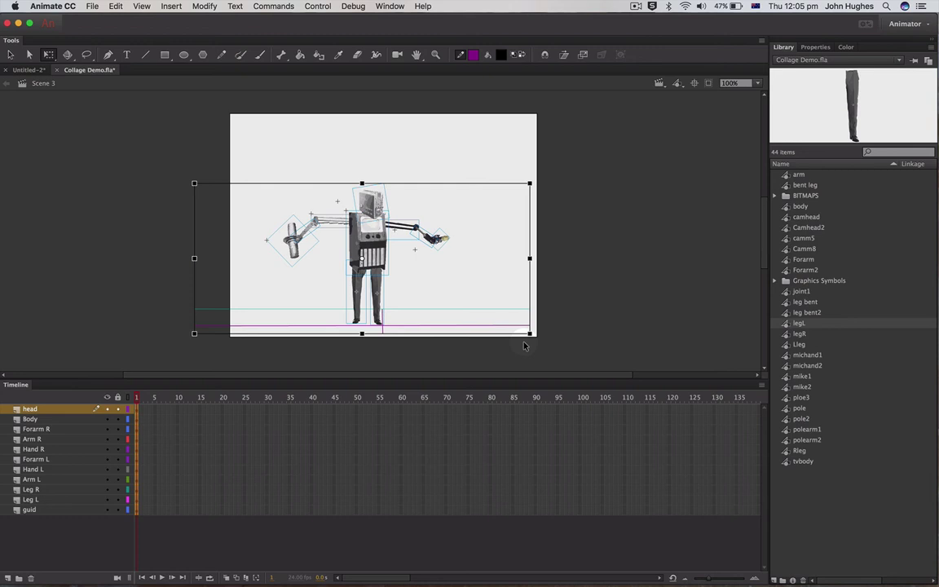
pyautogui.press('Left')
pyautogui.press('Left')
pyautogui.press('Left')
pyautogui.press('Left')
pyautogui.press('Left')
pyautogui.press('Left')
pyautogui.press('Left')
pyautogui.press('Left')
pyautogui.press('Left')
pyautogui.press('Left')
pyautogui.press('Left')
pyautogui.press('Left')
pyautogui.press('Left')
pyautogui.press('Left')
pyautogui.press('Left')
pyautogui.press('Left')
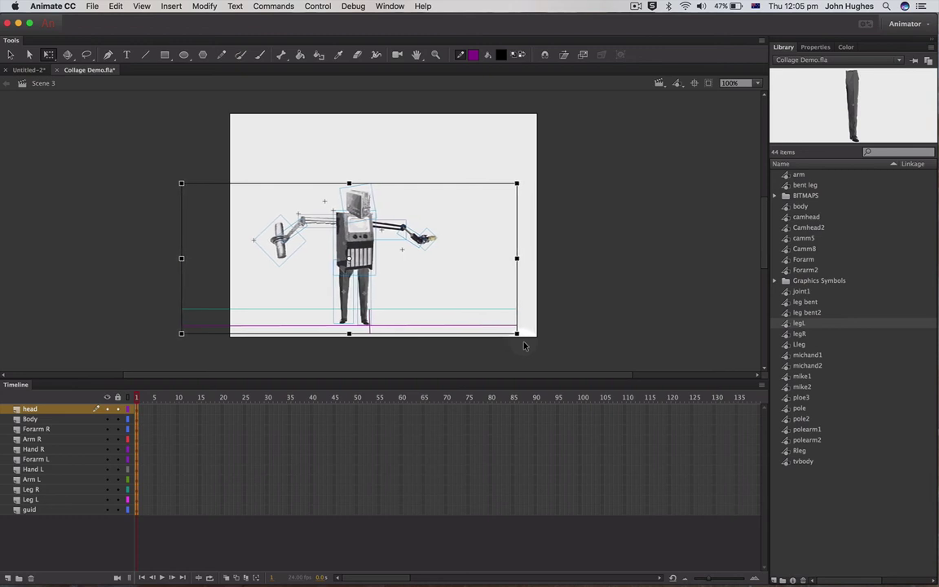
pyautogui.press('Left')
pyautogui.press('Left')
pyautogui.press('Left')
pyautogui.press('Left')
pyautogui.press('Left')
pyautogui.press('Left')
pyautogui.press('Left')
pyautogui.press('Left')
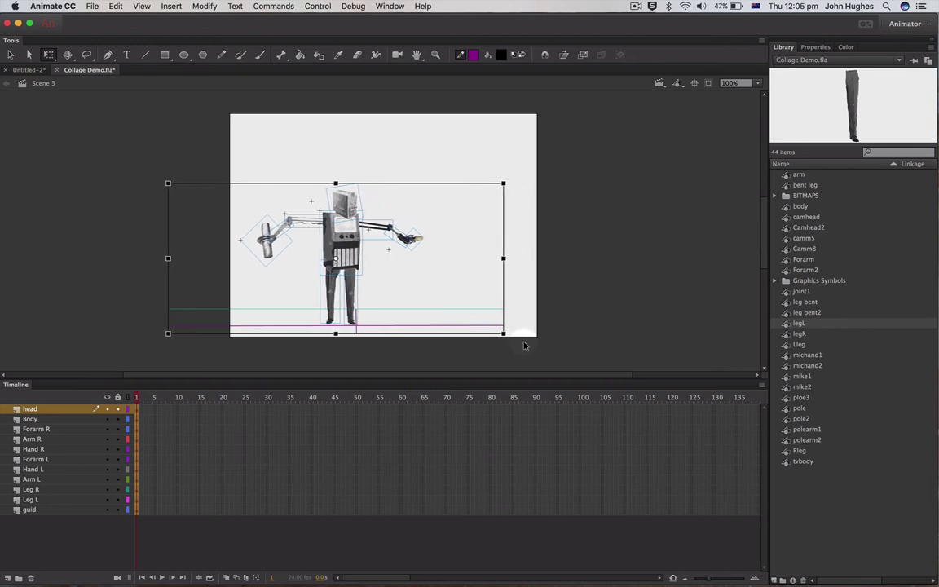
pyautogui.click(590, 356)
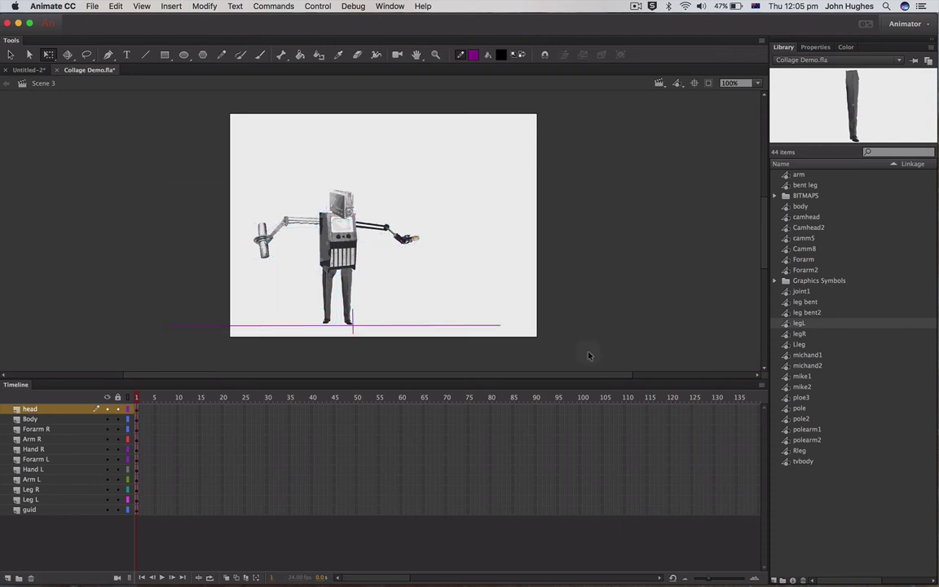
pyautogui.click(118, 510)
# Extend every layer to frame 50 with Insert Frame.
pyautogui.moveTo(357, 409); pyautogui.dragTo(356, 512)
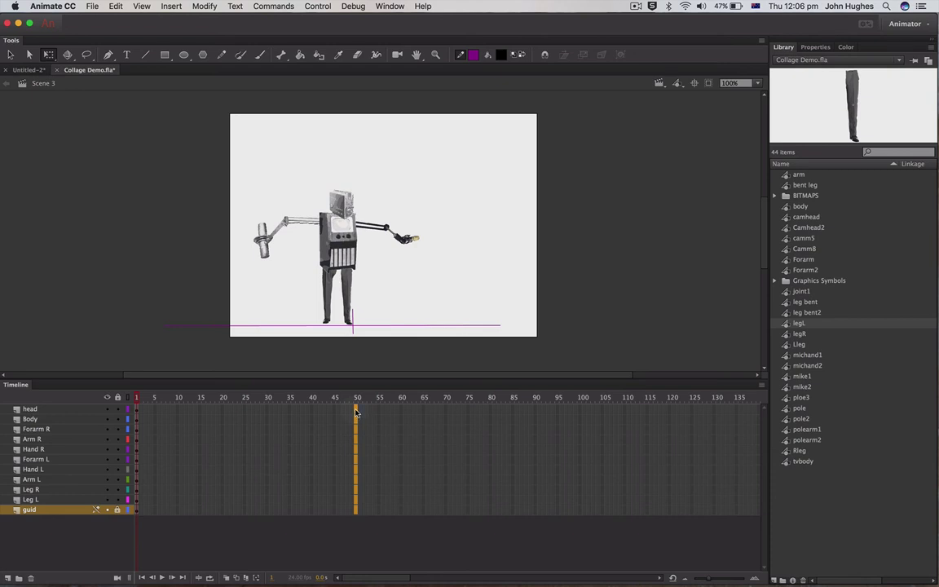
pyautogui.rightClick(356, 413)
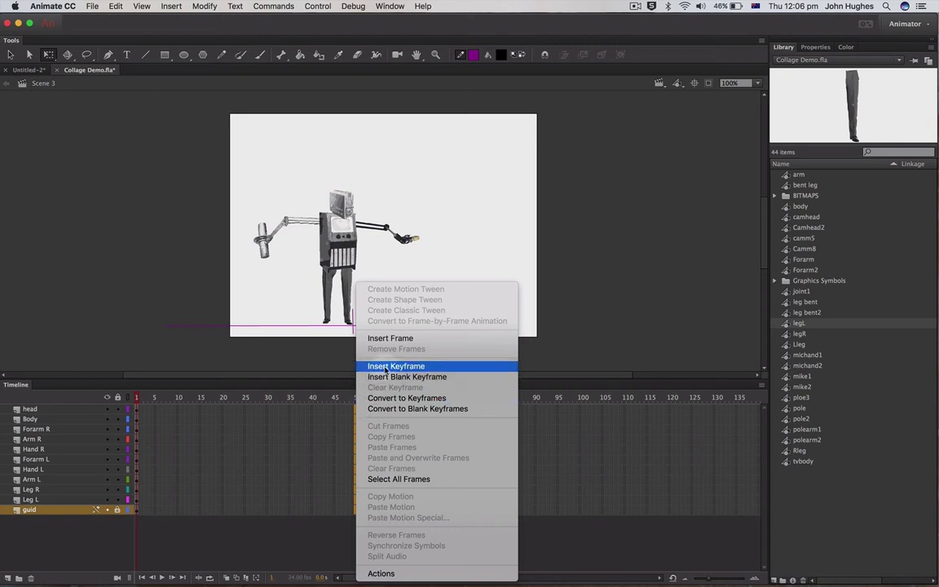
pyautogui.click(399, 338)
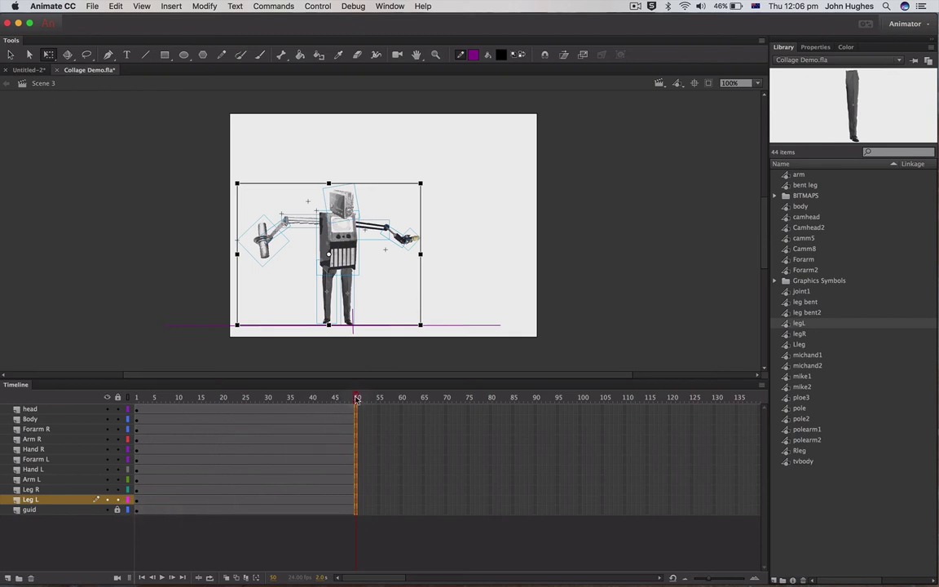
# Create classic tweens from frame 1 on all body-part layers.
pyautogui.moveTo(325, 410); pyautogui.dragTo(165, 420)
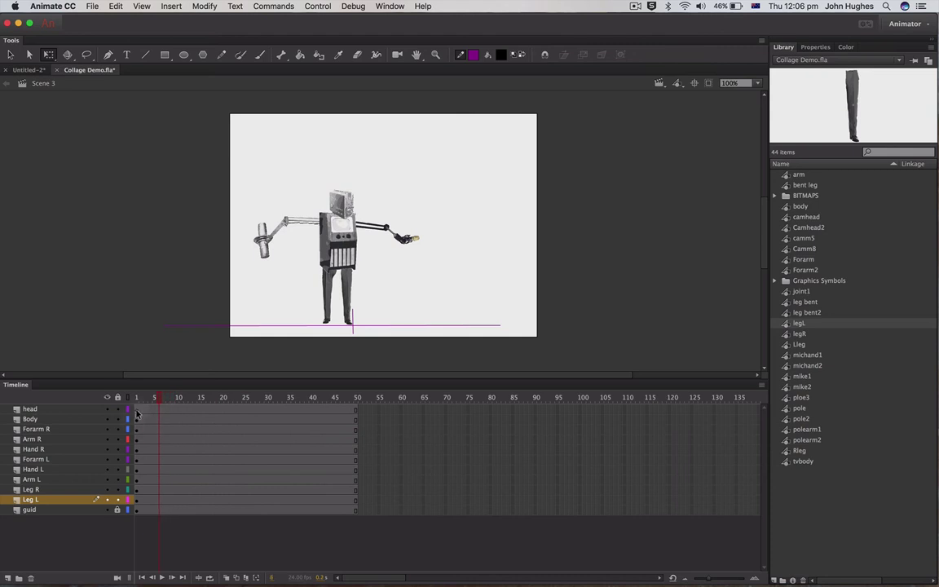
pyautogui.moveTo(137, 415); pyautogui.dragTo(139, 508)
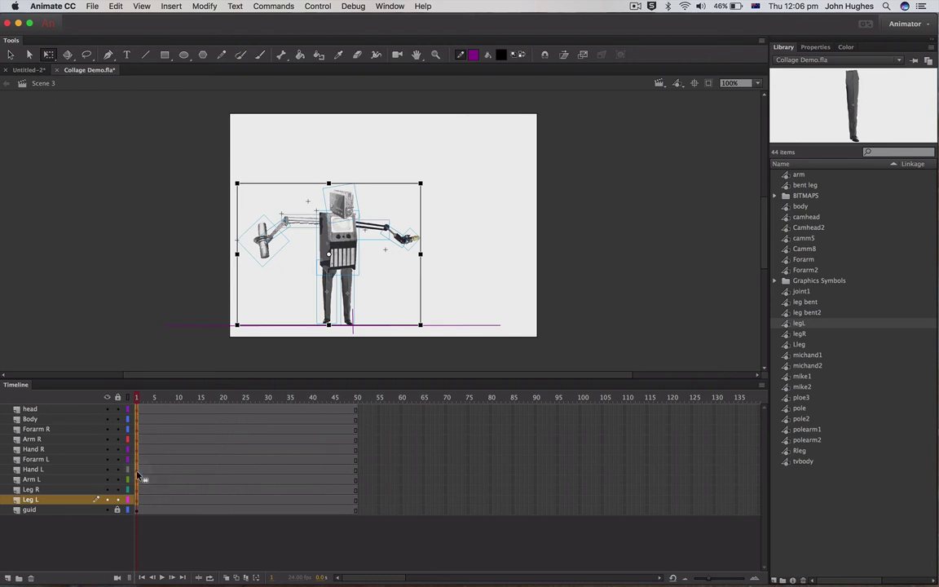
pyautogui.rightClick(137, 473)
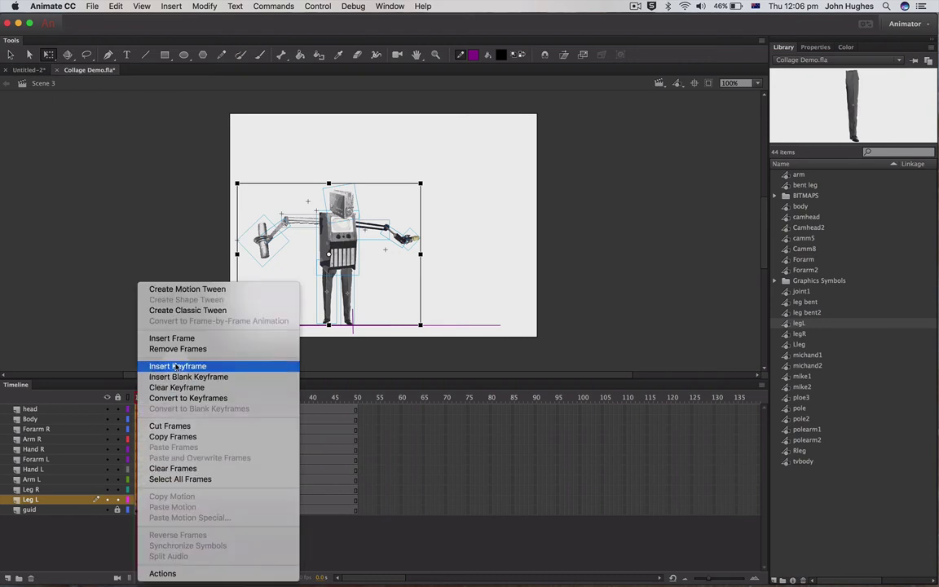
pyautogui.click(185, 311)
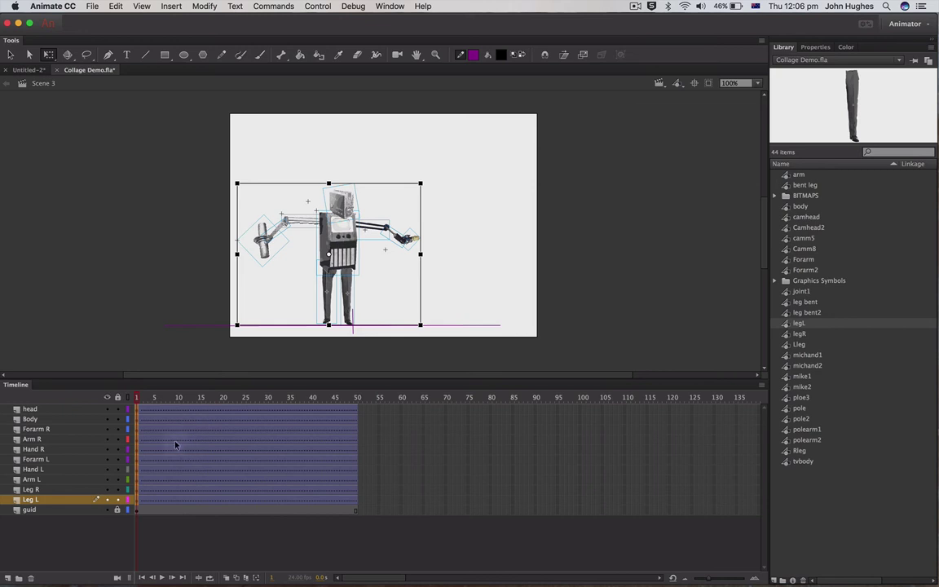
# Insert keyframes at frame 6 on all body-part layers and select the whole character.
pyautogui.click(180, 398)
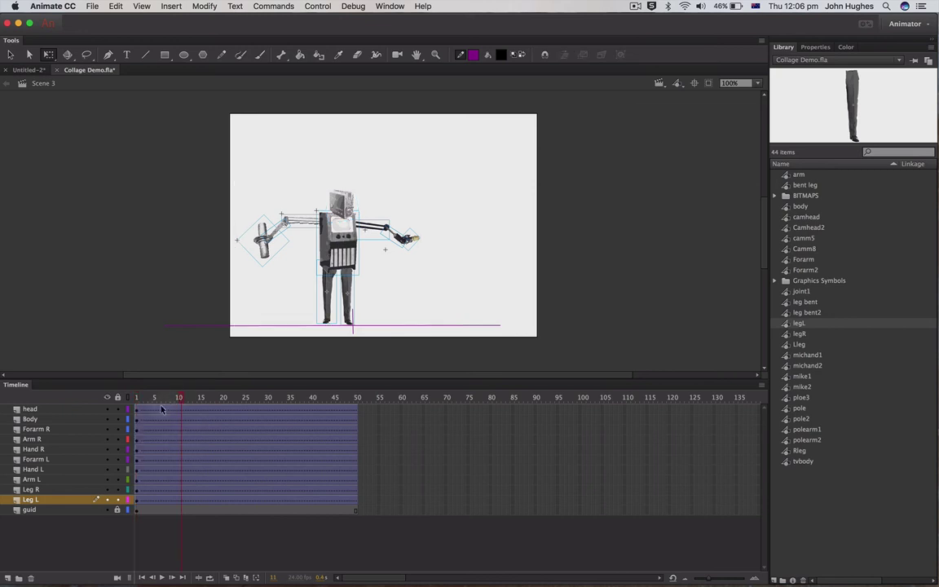
pyautogui.moveTo(159, 410); pyautogui.dragTo(159, 499)
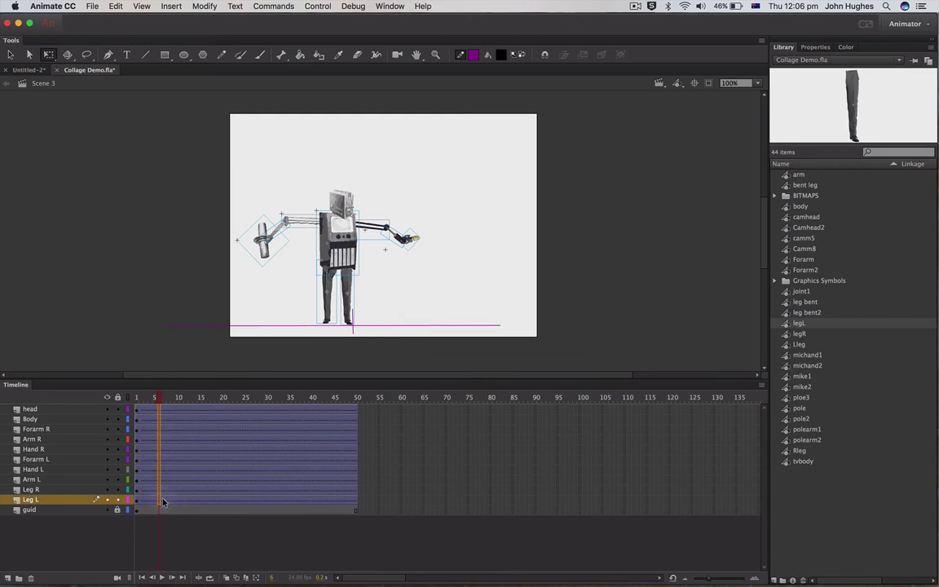
pyautogui.rightClick(159, 502)
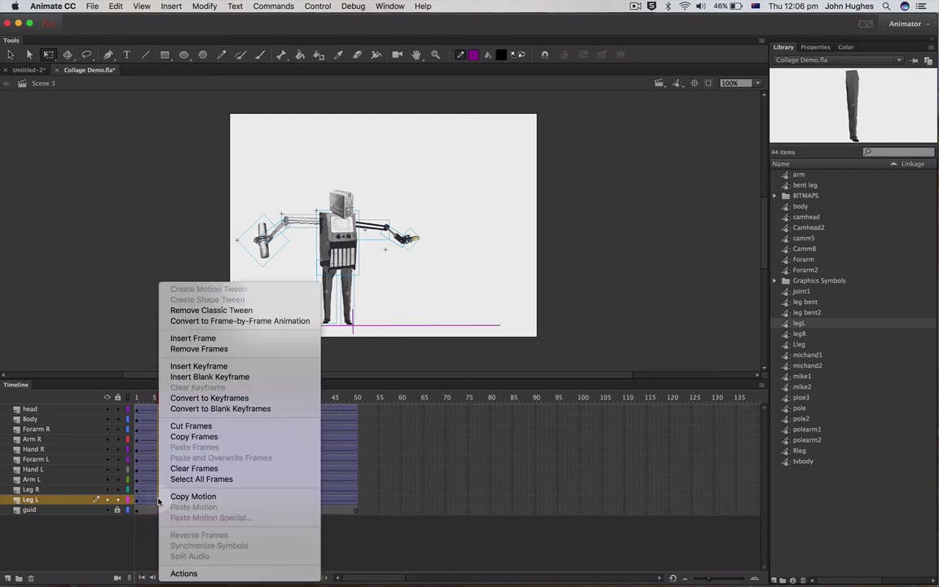
pyautogui.click(210, 366)
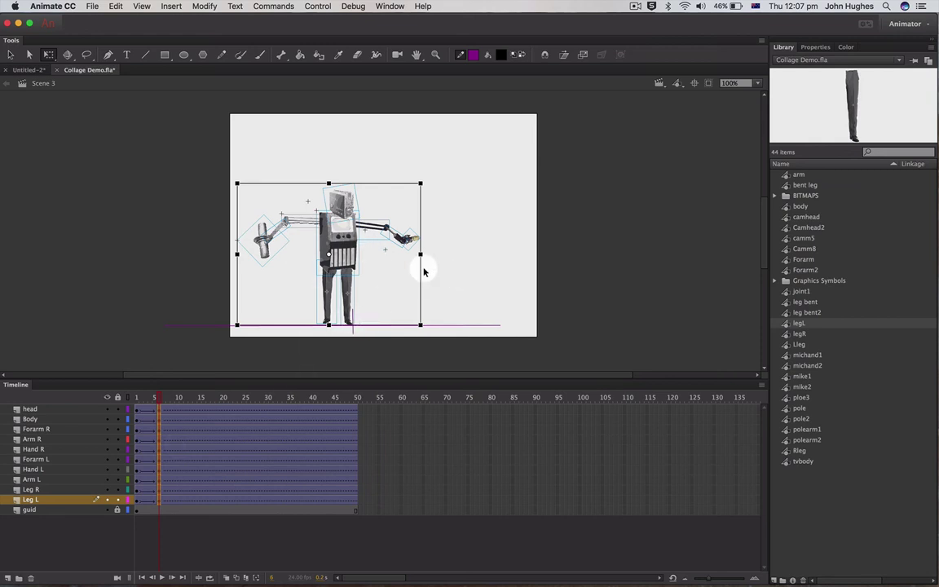
pyautogui.click(458, 256)
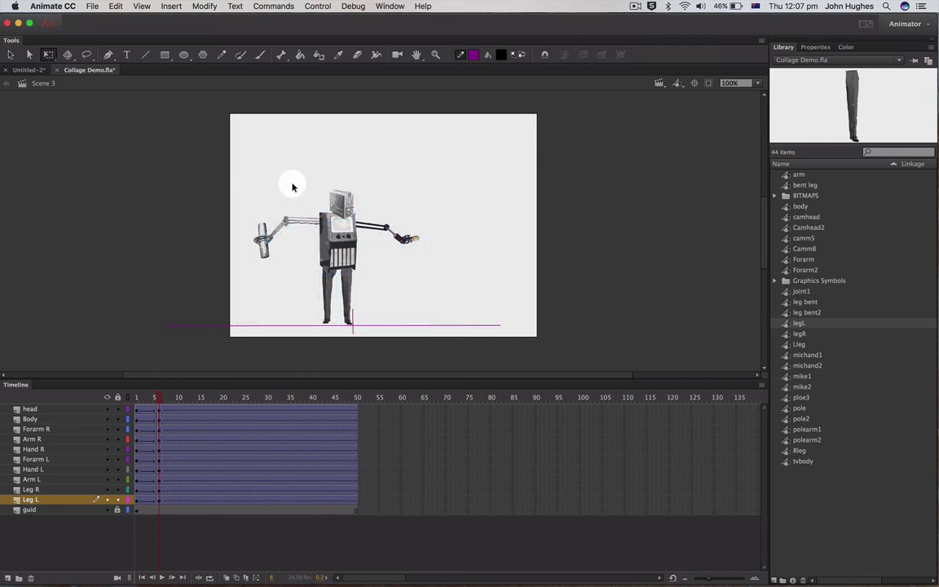
pyautogui.moveTo(230, 150); pyautogui.dragTo(425, 337)
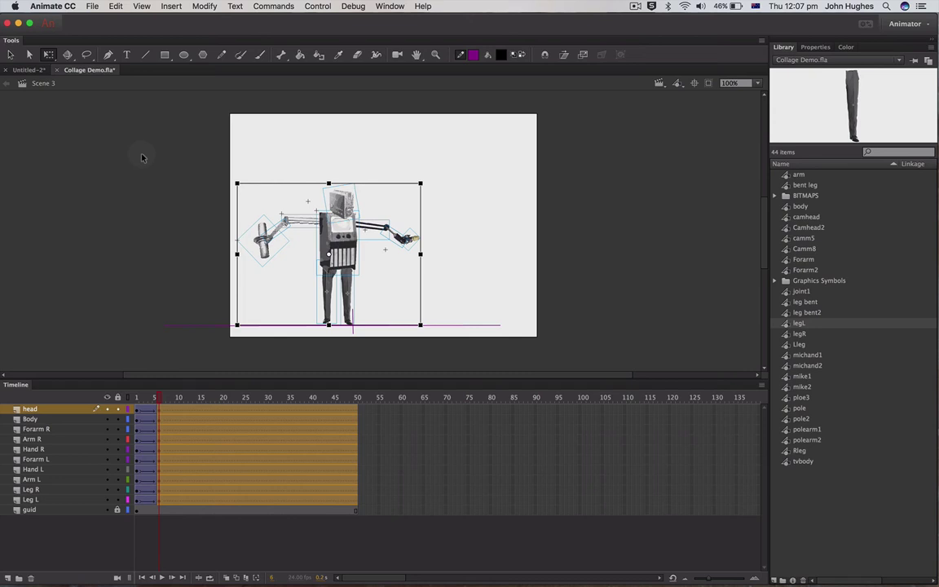
# Move the pivot to the feet and rotate the robot into a leaning pose at frame 6.
pyautogui.click(49, 55)
pyautogui.moveTo(329, 257); pyautogui.dragTo(353, 325)
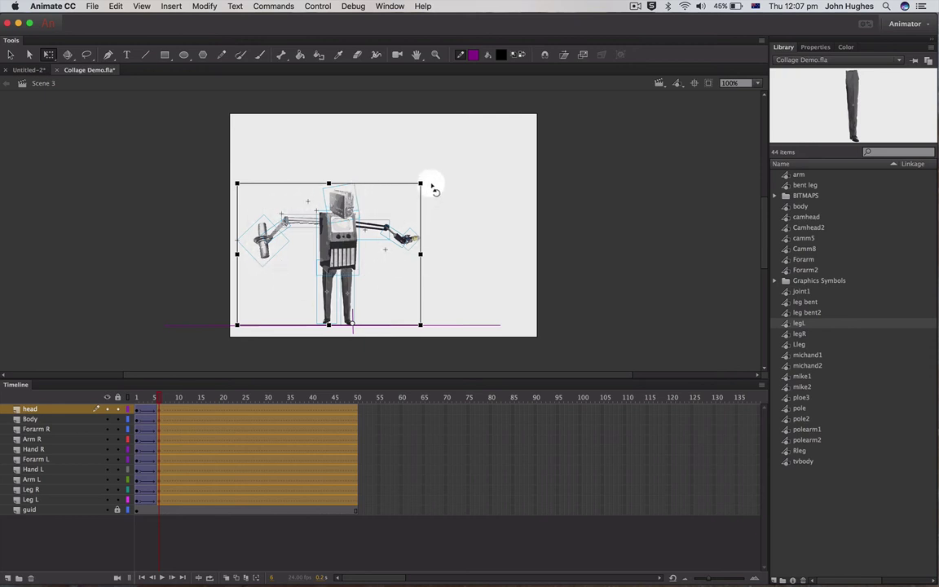
pyautogui.moveTo(433, 185); pyautogui.dragTo(496, 237)
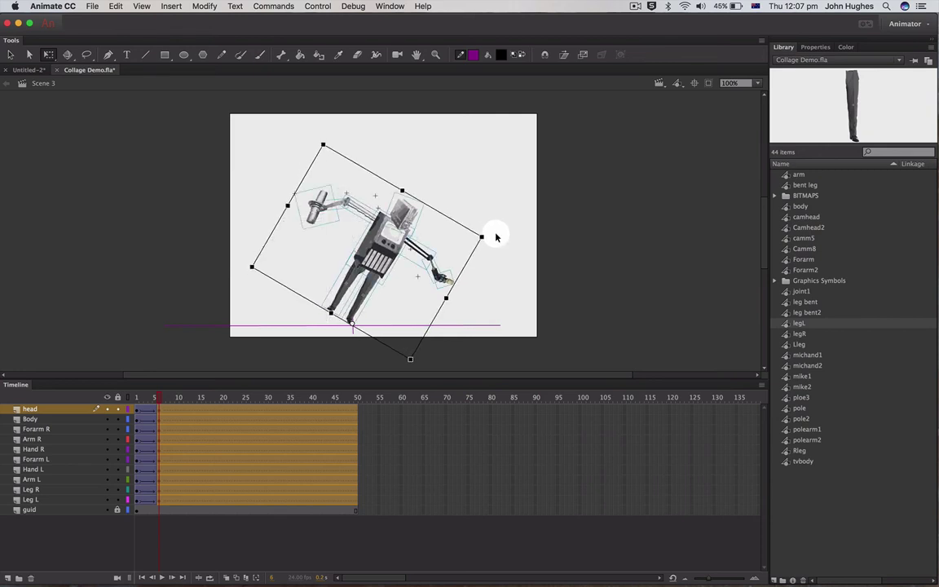
pyautogui.click(365, 314)
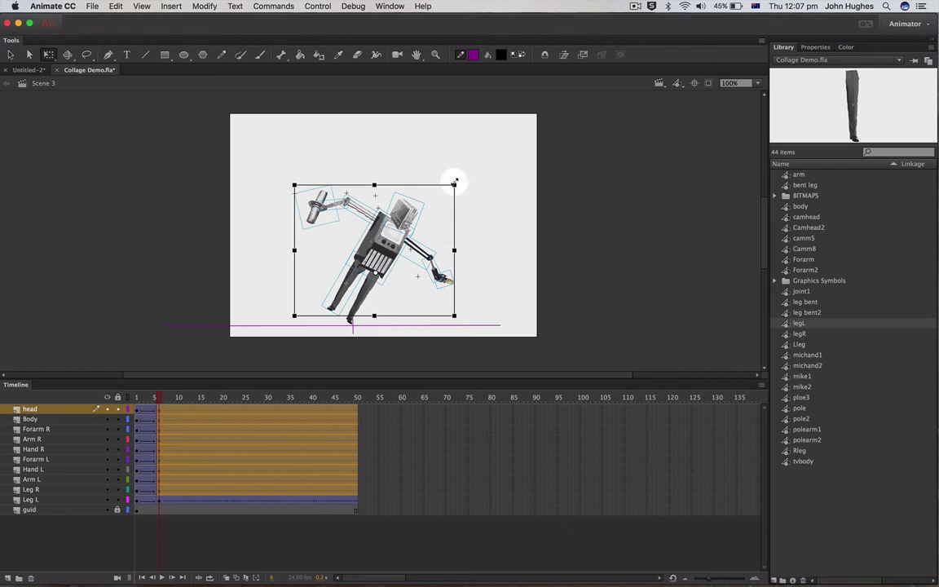
pyautogui.moveTo(462, 189); pyautogui.dragTo(379, 159)
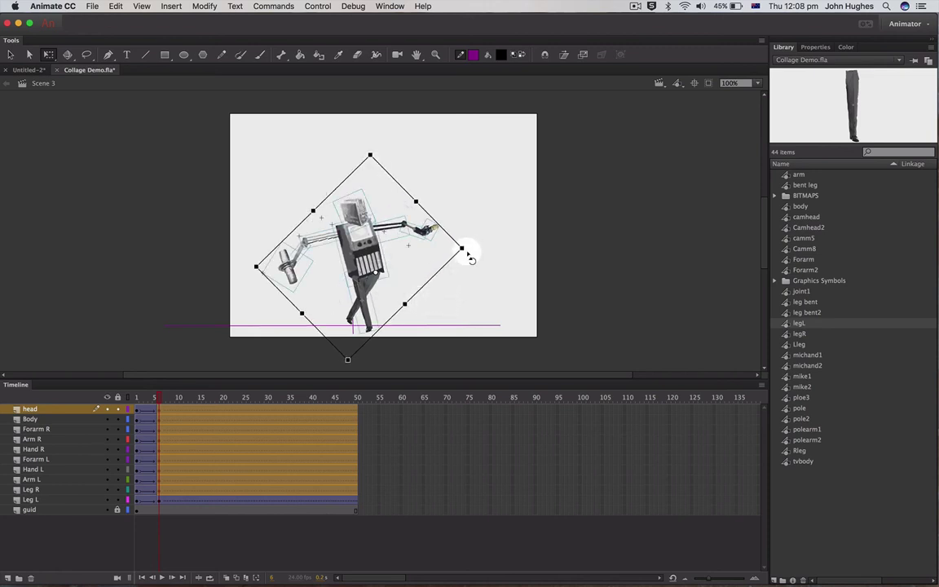
pyautogui.moveTo(471, 258)
pyautogui.mouseDown()
pyautogui.moveTo(466, 249)
pyautogui.moveTo(466, 261)
pyautogui.mouseUp()
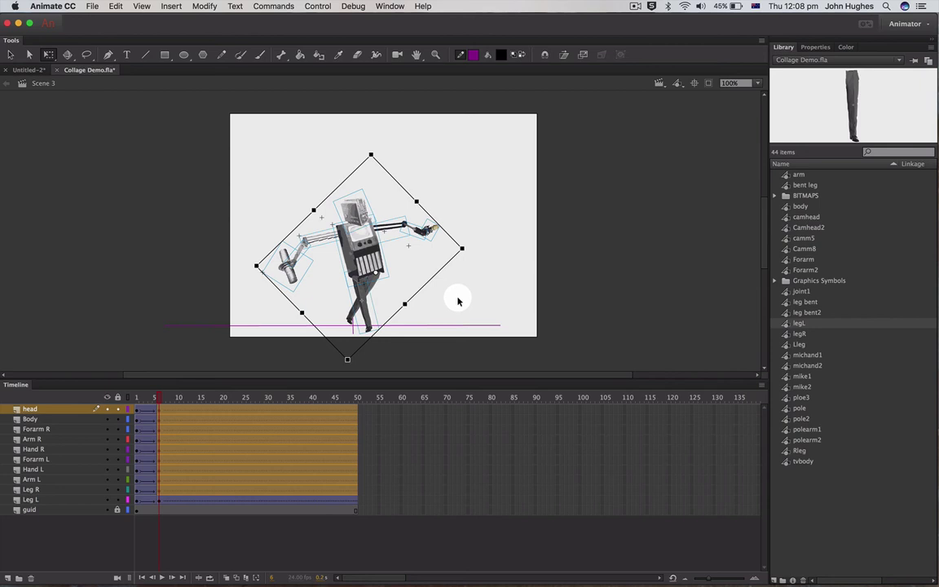
pyautogui.click(456, 297)
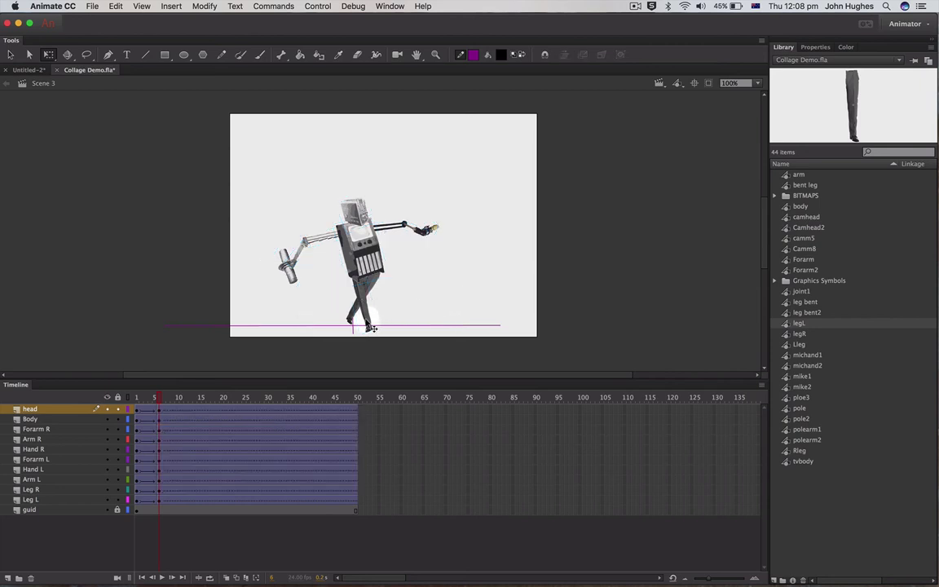
# Swing the right leg forward and rotate the right forearm and hand upward.
pyautogui.click(371, 327)
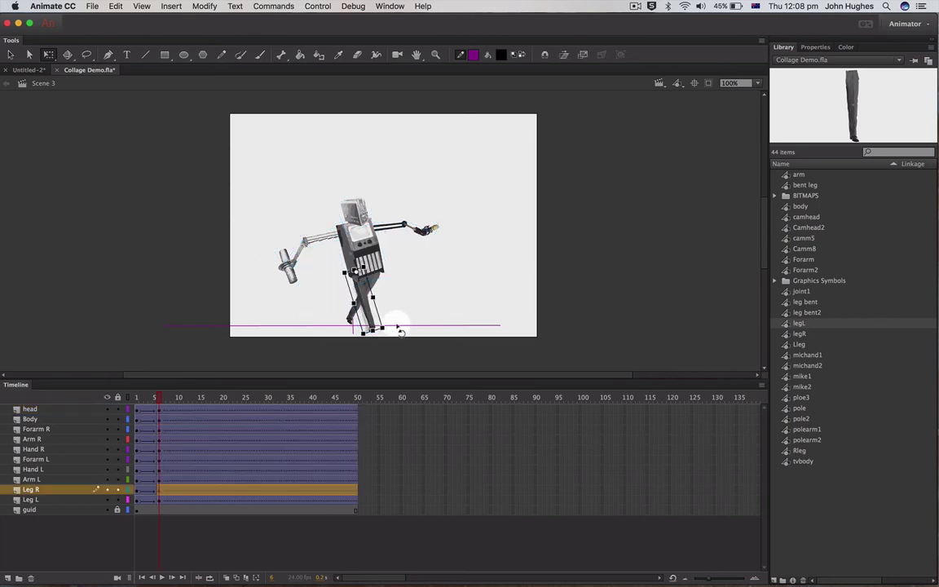
pyautogui.moveTo(400, 332); pyautogui.dragTo(414, 322)
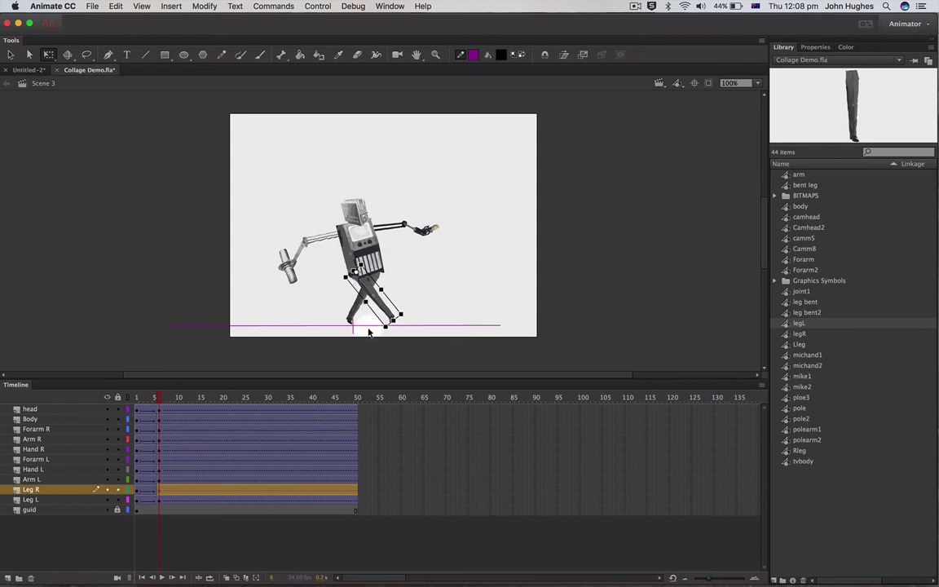
pyautogui.moveTo(261, 226); pyautogui.dragTo(340, 235)
pyautogui.moveTo(258, 291); pyautogui.dragTo(261, 230)
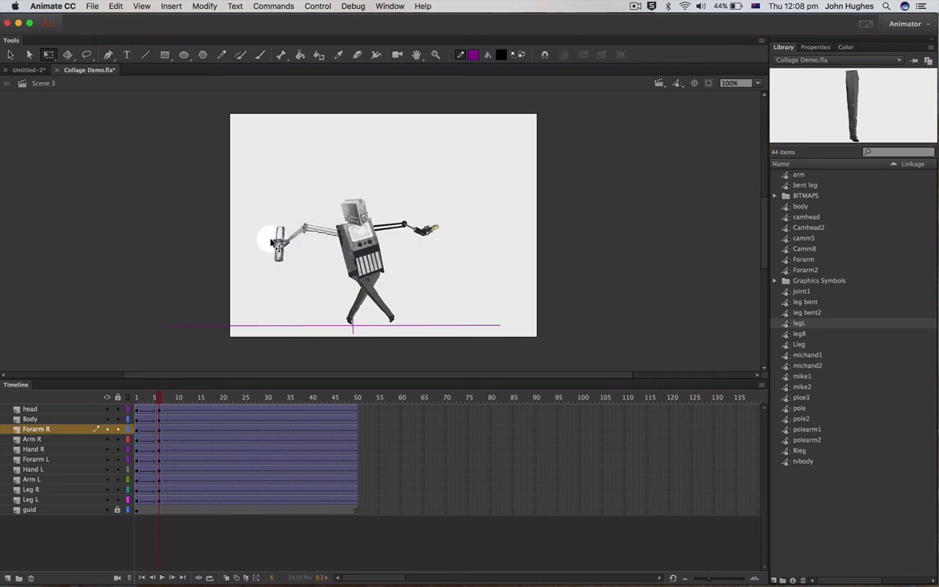
pyautogui.click(294, 258)
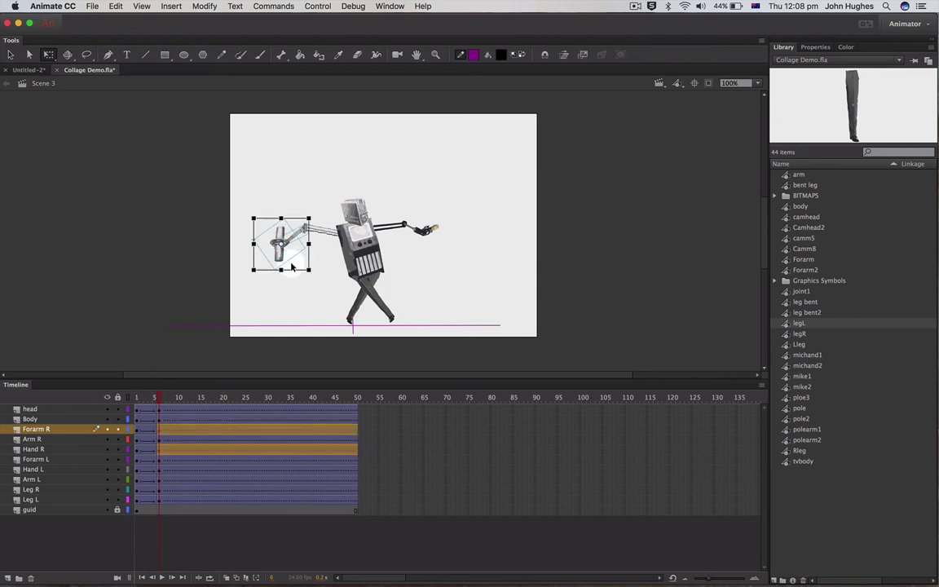
pyautogui.moveTo(289, 269); pyautogui.dragTo(261, 217)
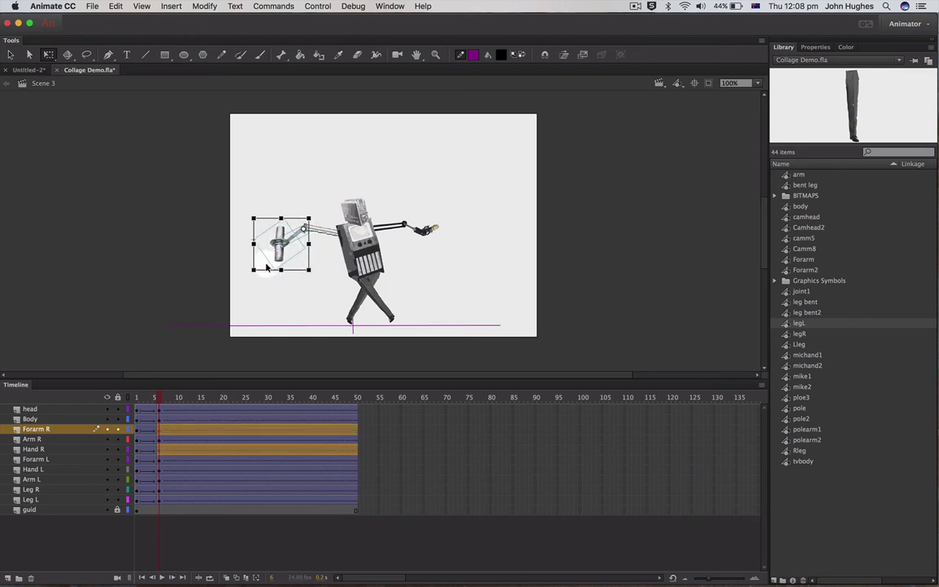
pyautogui.moveTo(252, 272); pyautogui.dragTo(235, 244)
pyautogui.click(266, 257)
# Rotate the right hand to a new angle, then select the head.
pyautogui.click(272, 228)
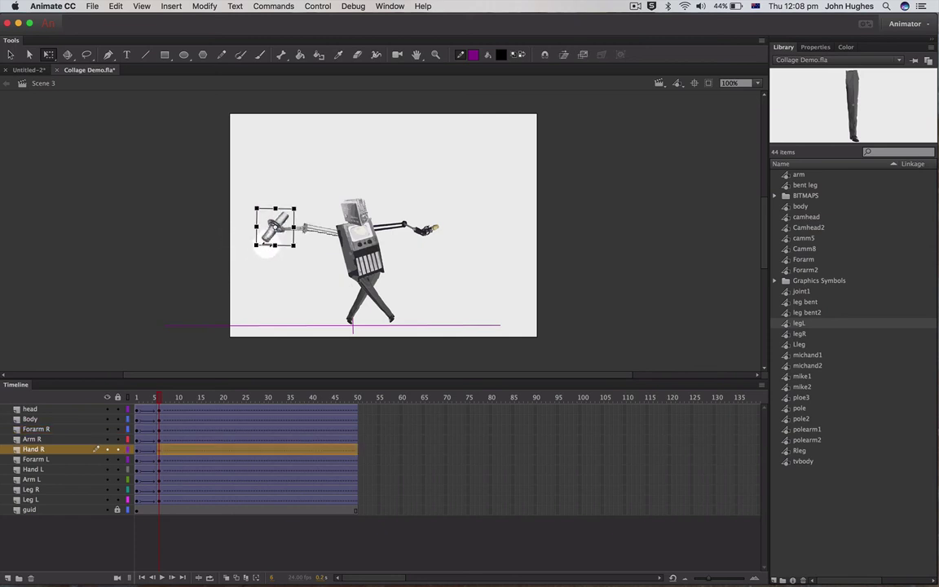
pyautogui.moveTo(244, 244); pyautogui.dragTo(237, 231)
pyautogui.moveTo(455, 254); pyautogui.dragTo(323, 158)
pyautogui.click(331, 193)
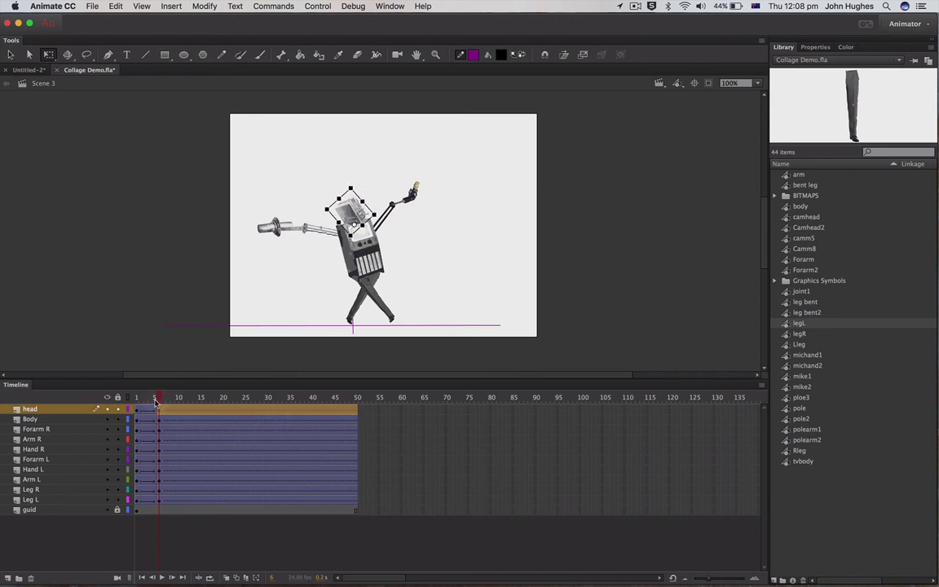
# Preview the early motion, then insert keyframes at frame 8 on every layer.
pyautogui.moveTo(142, 399); pyautogui.dragTo(169, 503)
pyautogui.rightClick(169, 501)
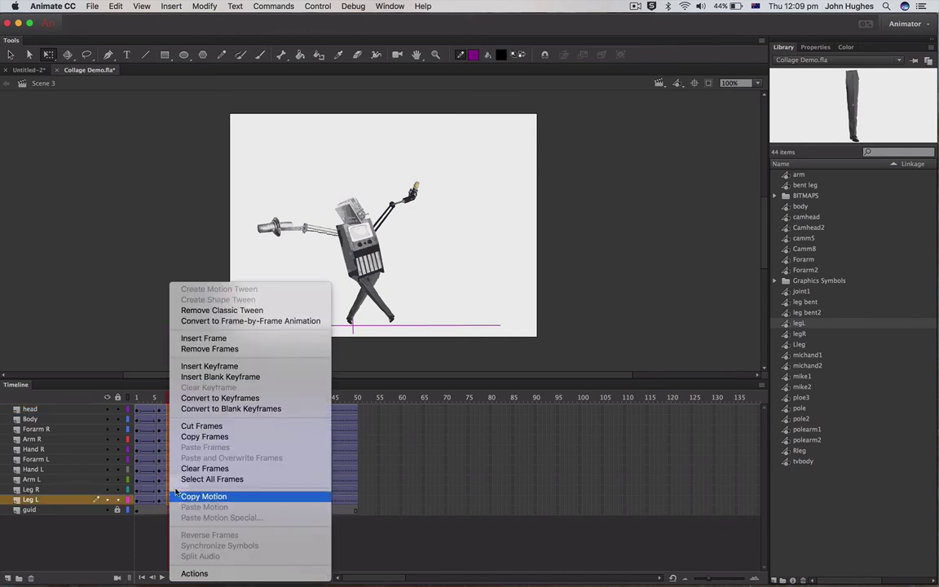
pyautogui.click(234, 367)
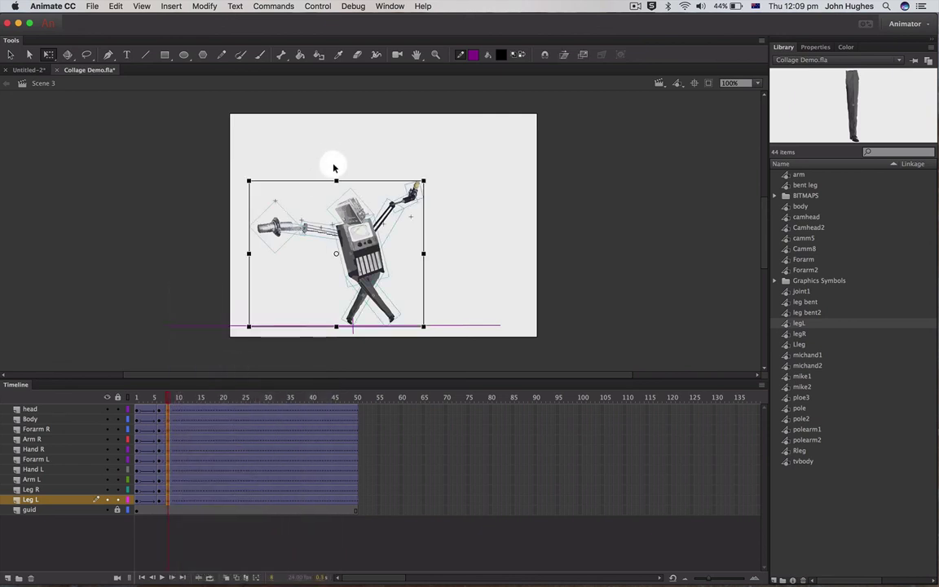
# Move the pivot to the feet, rotate the robot clockwise, then rotate the upper body, arms and head.
pyautogui.moveTo(335, 258); pyautogui.dragTo(350, 327)
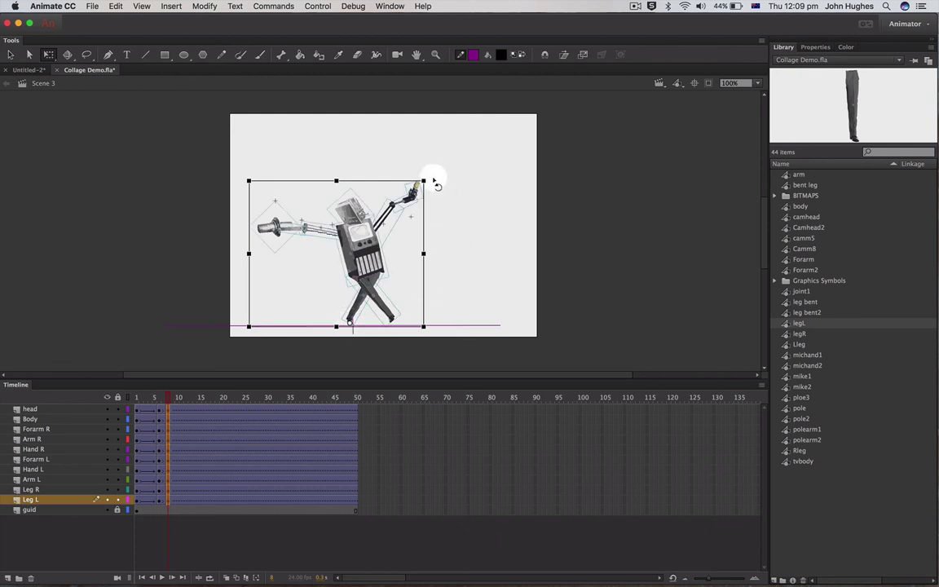
pyautogui.moveTo(434, 182); pyautogui.dragTo(441, 199)
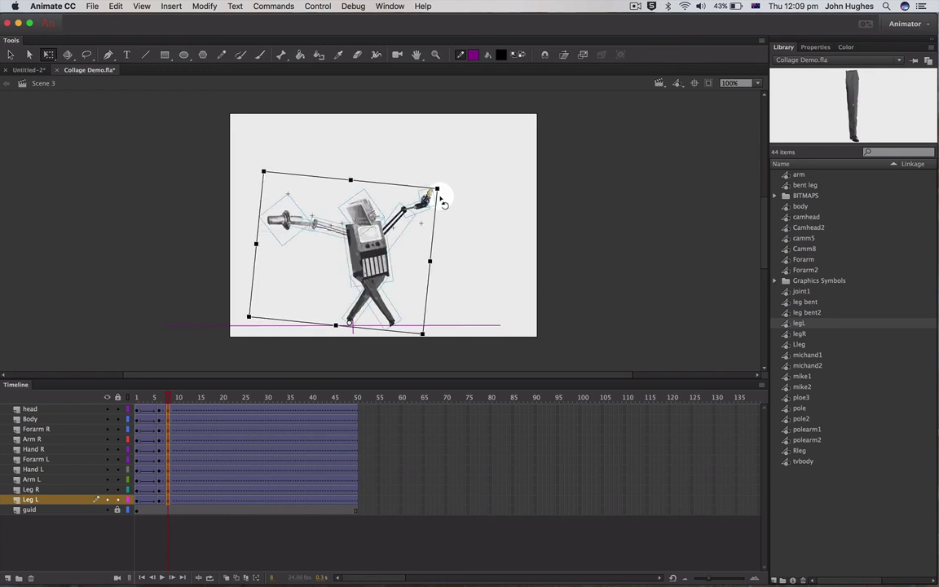
pyautogui.click(482, 257)
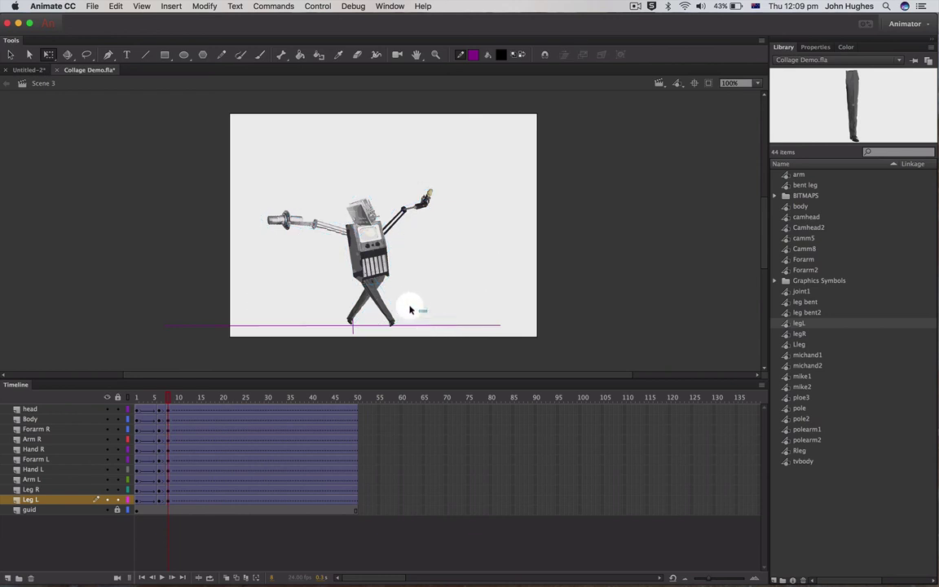
pyautogui.moveTo(427, 312); pyautogui.dragTo(342, 305)
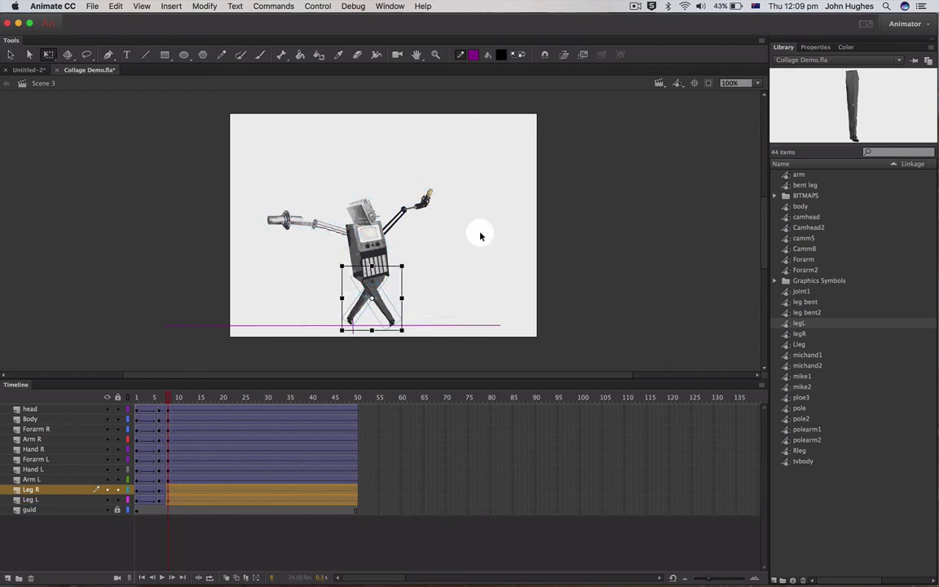
pyautogui.click(253, 161)
pyautogui.moveTo(255, 168); pyautogui.dragTo(462, 256)
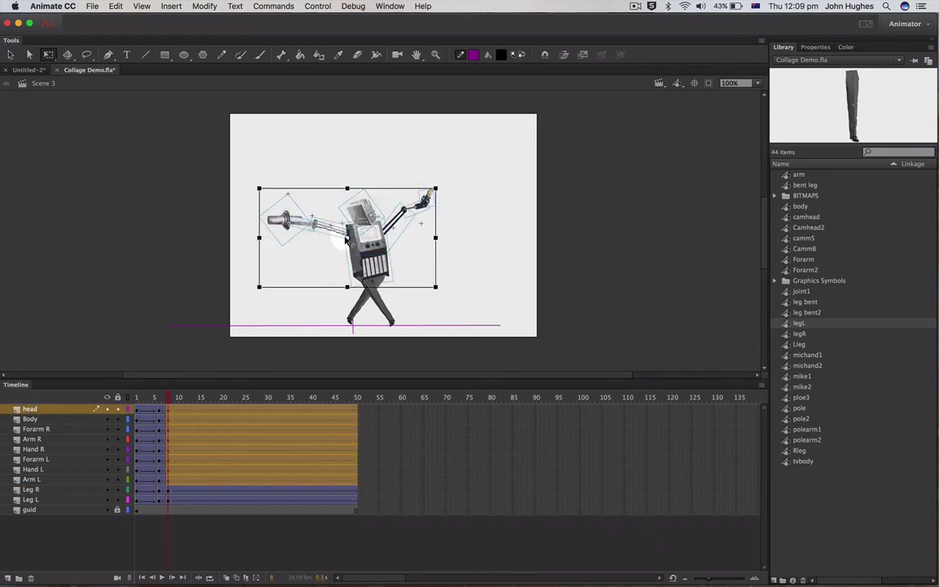
pyautogui.moveTo(346, 239)
pyautogui.mouseDown()
pyautogui.moveTo(322, 211)
pyautogui.moveTo(334, 248)
pyautogui.mouseUp()
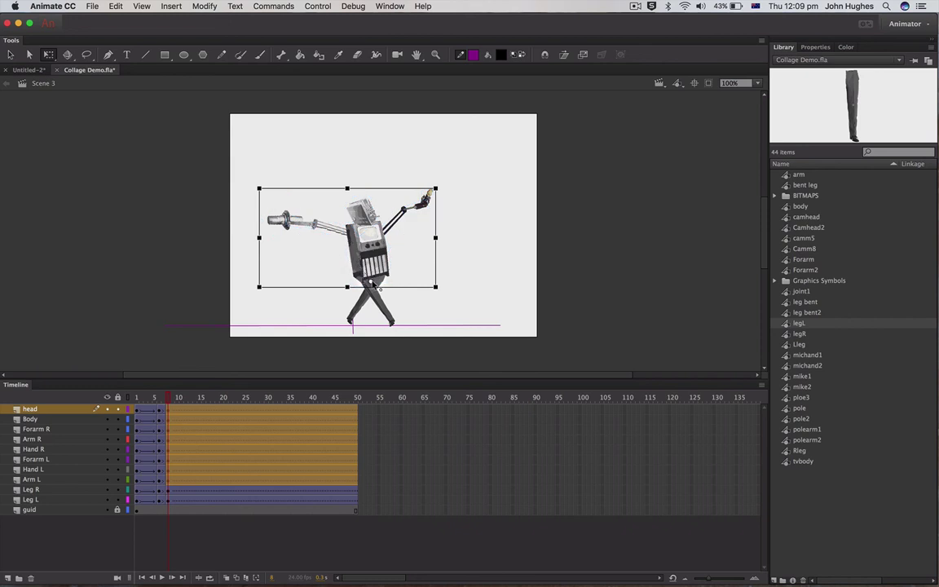
pyautogui.moveTo(443, 194); pyautogui.dragTo(404, 196)
pyautogui.click(461, 228)
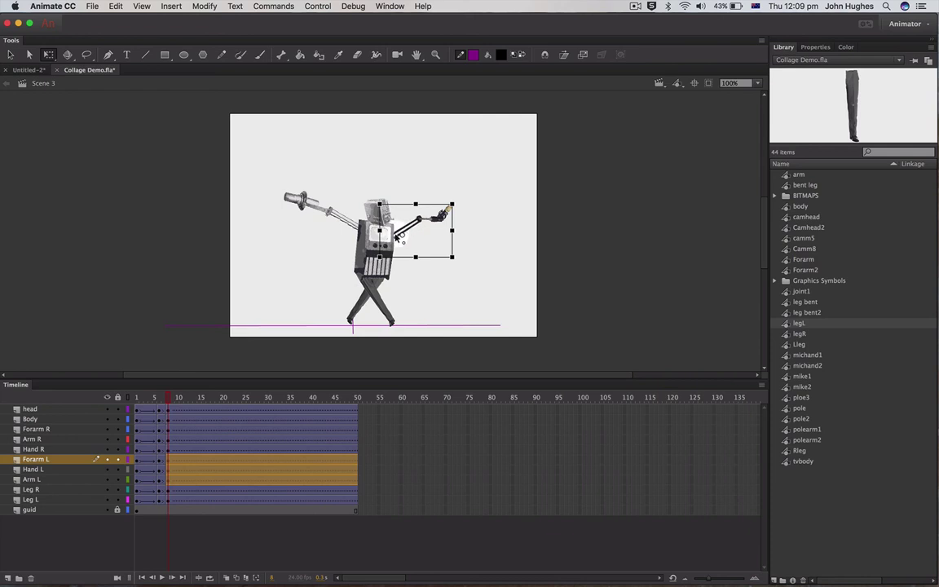
# Rotate the left forearm and left hand counter-clockwise.
pyautogui.moveTo(397, 236); pyautogui.dragTo(492, 212)
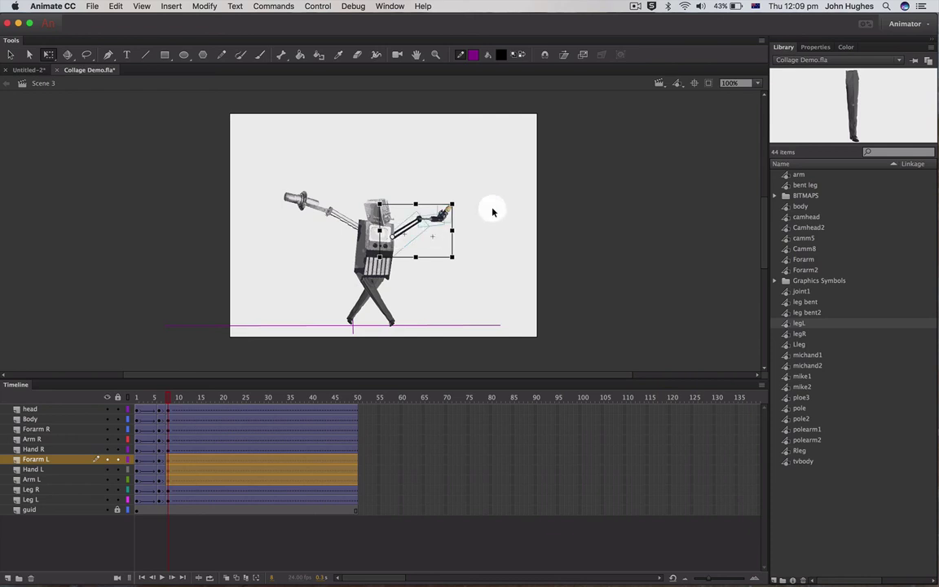
pyautogui.moveTo(459, 204)
pyautogui.mouseDown()
pyautogui.moveTo(453, 198)
pyautogui.moveTo(461, 203)
pyautogui.mouseUp()
pyautogui.click(453, 210)
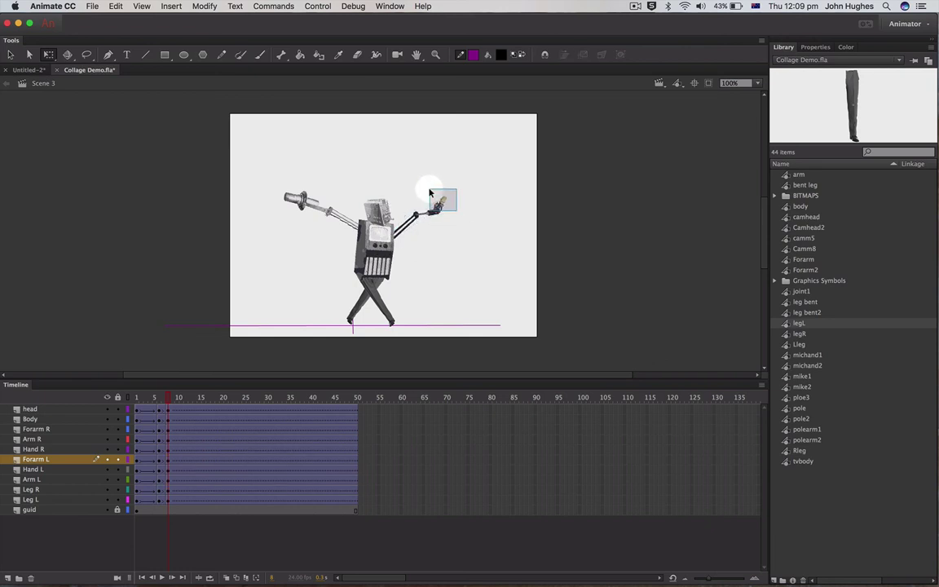
pyautogui.click(431, 194)
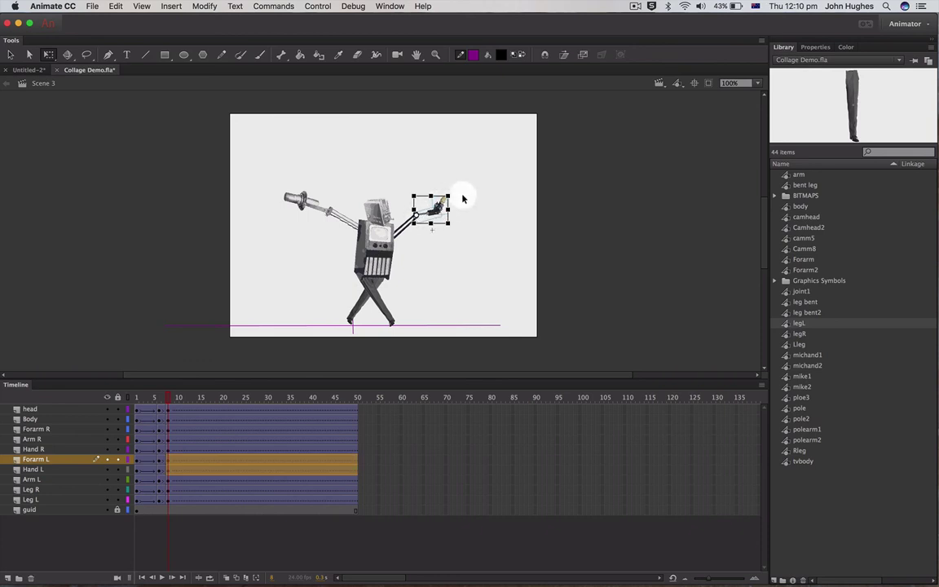
pyautogui.moveTo(462, 198); pyautogui.dragTo(445, 174)
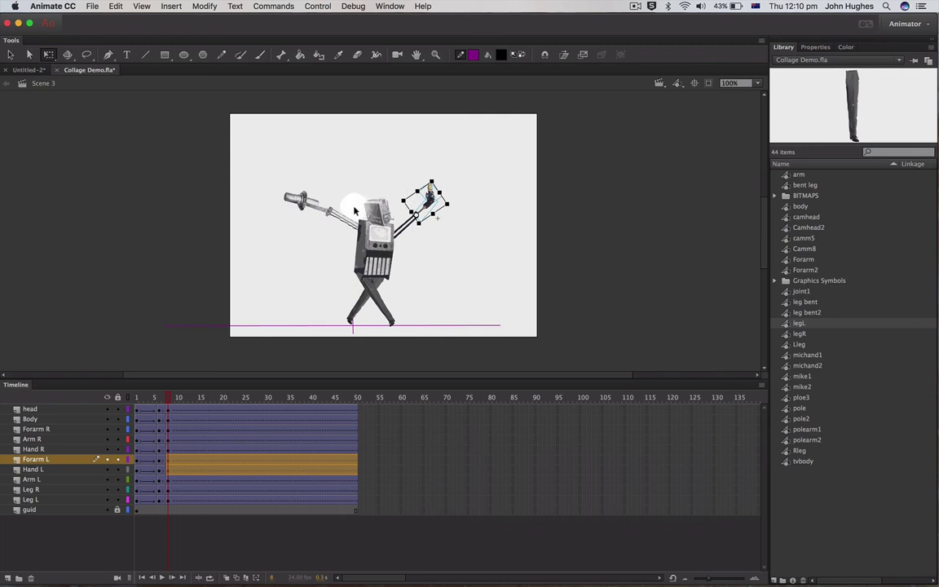
# Raise the gun forearm, level the gun hand, tilt the head, and preview up to frame 8.
pyautogui.moveTo(273, 176); pyautogui.dragTo(359, 232)
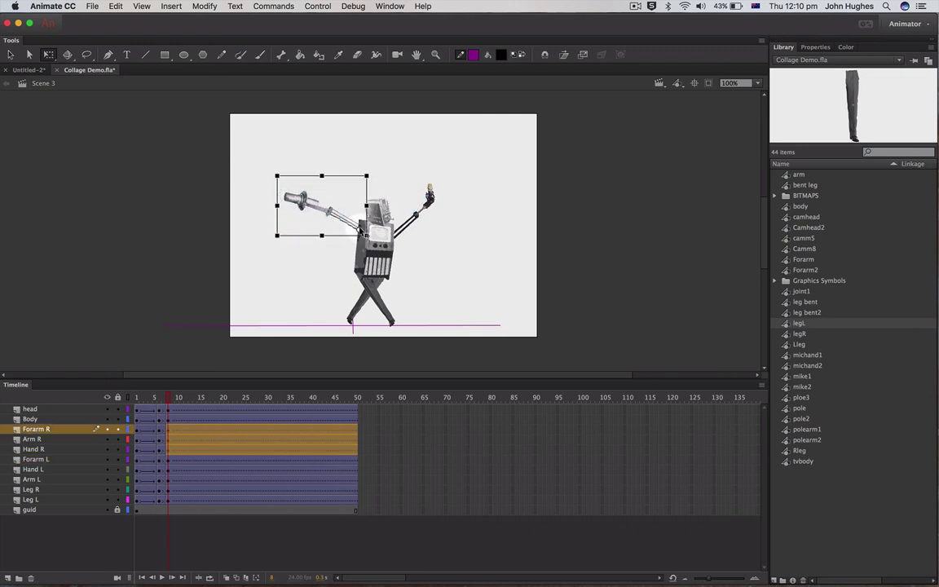
pyautogui.moveTo(274, 168); pyautogui.dragTo(264, 202)
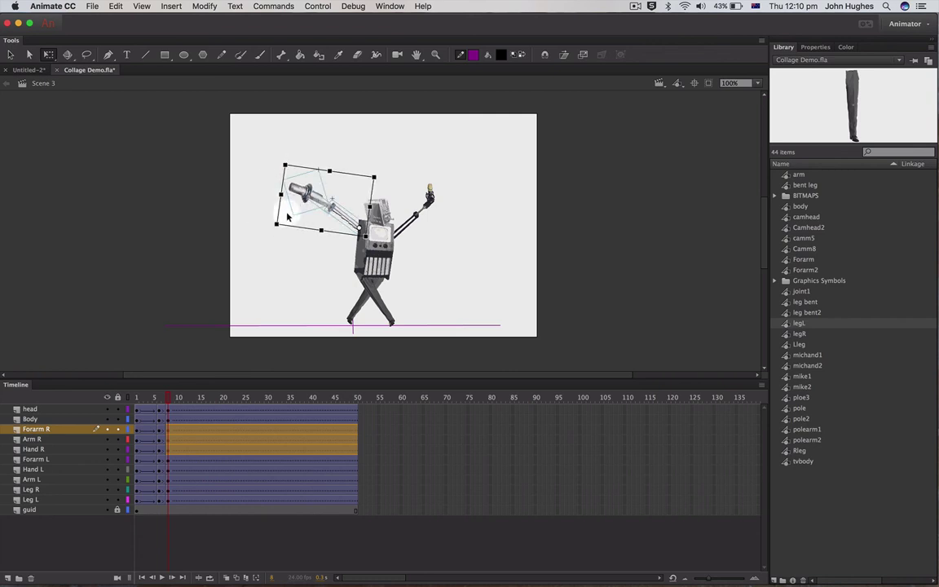
pyautogui.click(285, 198)
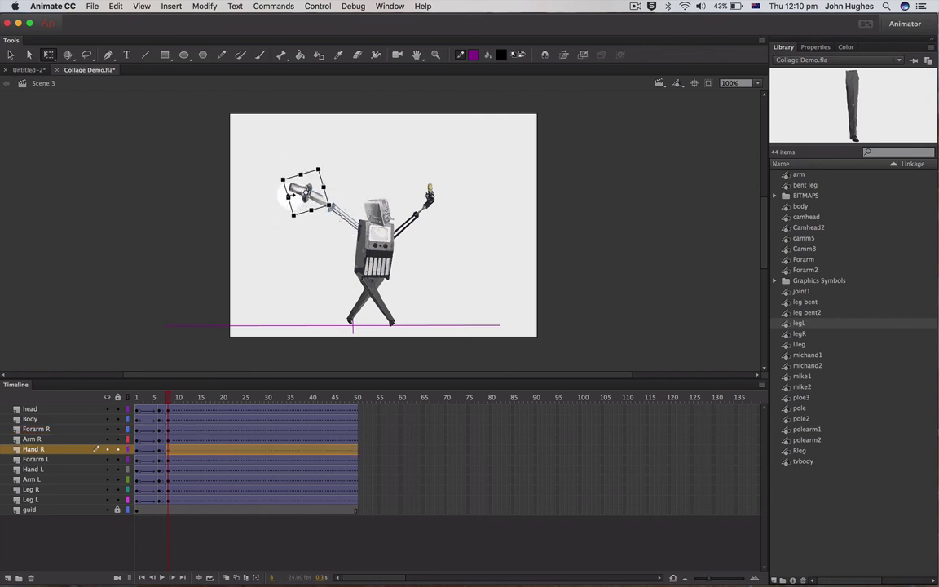
pyautogui.moveTo(282, 179); pyautogui.dragTo(288, 173)
pyautogui.click(375, 210)
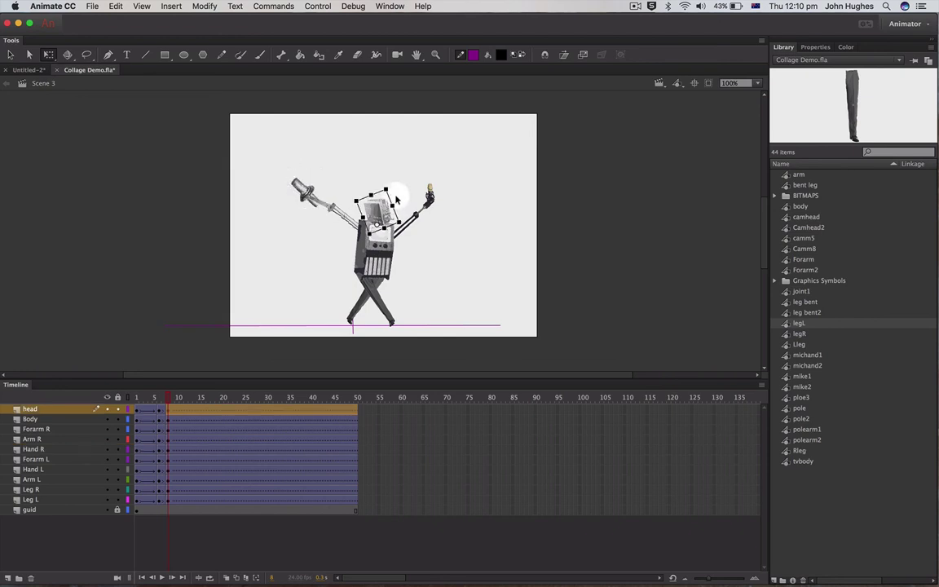
pyautogui.moveTo(398, 198); pyautogui.dragTo(365, 190)
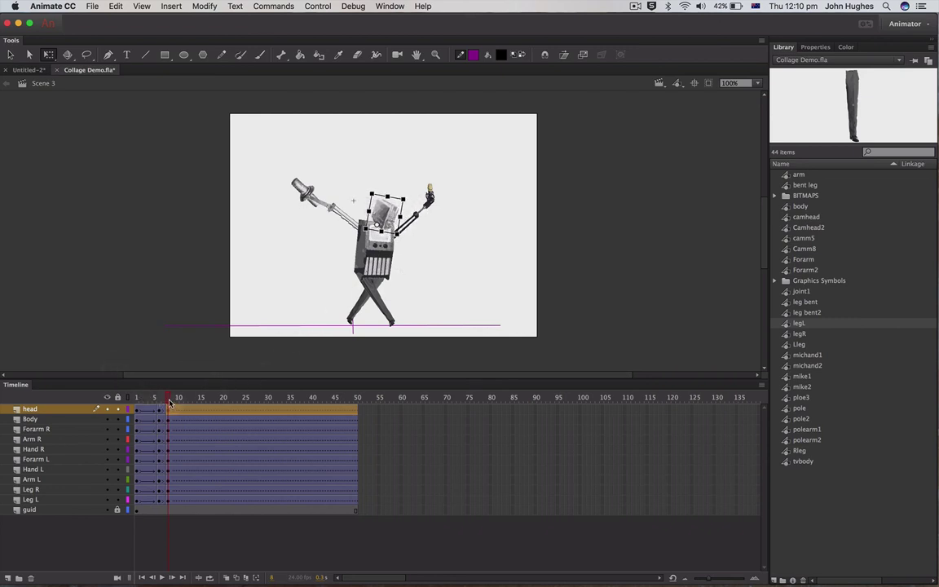
pyautogui.moveTo(170, 403)
pyautogui.mouseDown()
pyautogui.moveTo(140, 364)
pyautogui.moveTo(111, 361)
pyautogui.moveTo(150, 368)
pyautogui.moveTo(171, 399)
pyautogui.moveTo(137, 399)
pyautogui.moveTo(168, 403)
pyautogui.moveTo(140, 364)
pyautogui.moveTo(122, 361)
pyautogui.moveTo(179, 406)
pyautogui.moveTo(153, 364)
pyautogui.moveTo(130, 368)
pyautogui.moveTo(151, 365)
pyautogui.moveTo(168, 405)
pyautogui.mouseUp()
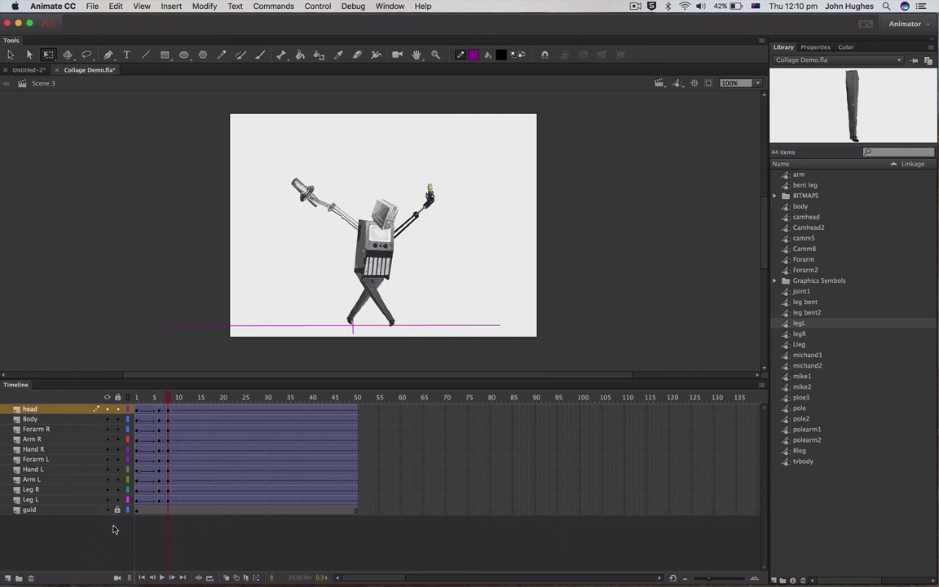
# Shift the magenta guide line about 52 px right and lock the guide layer.
pyautogui.click(353, 328)
pyautogui.moveTo(356, 334); pyautogui.dragTo(393, 334)
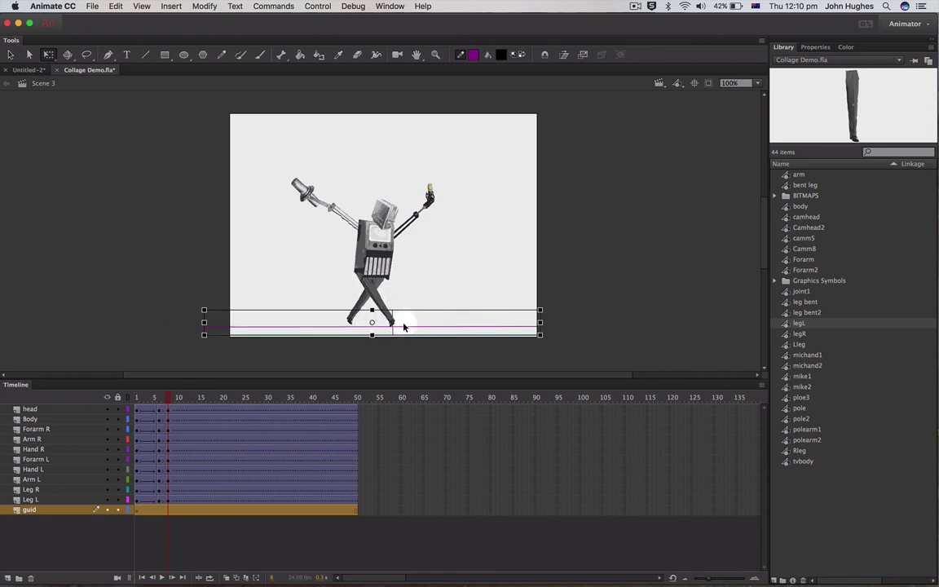
pyautogui.click(117, 511)
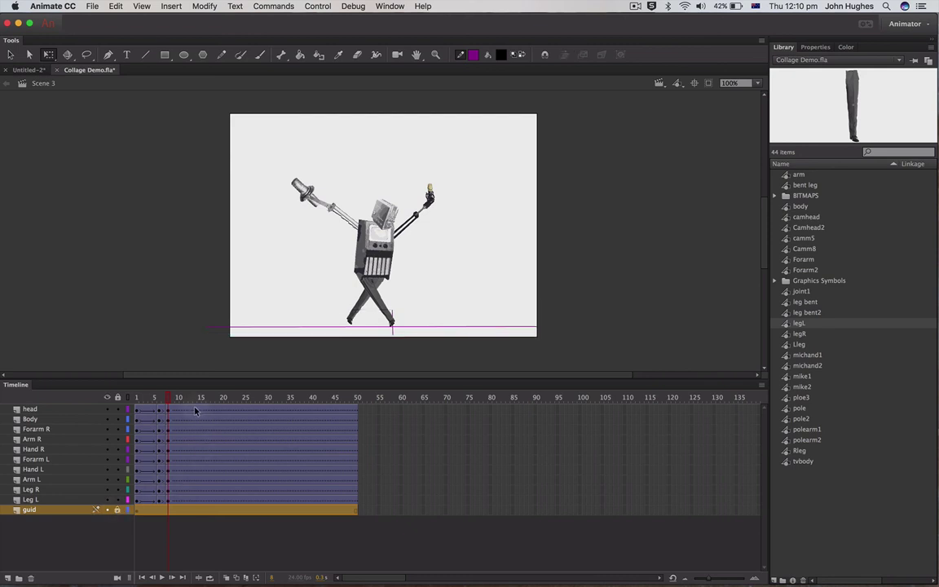
# Insert keyframes at frame 14 across all character layers.
pyautogui.moveTo(195, 411); pyautogui.dragTo(196, 501)
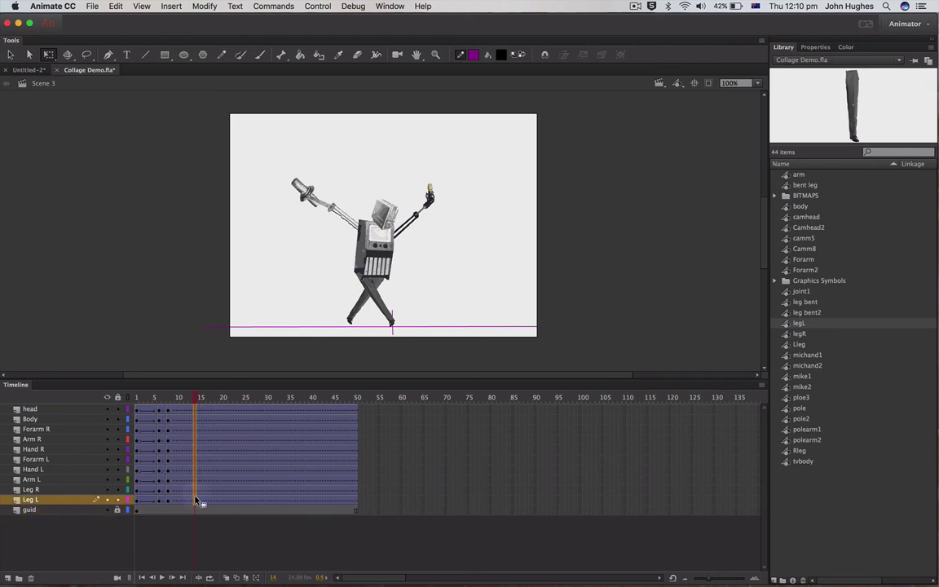
pyautogui.rightClick(196, 501)
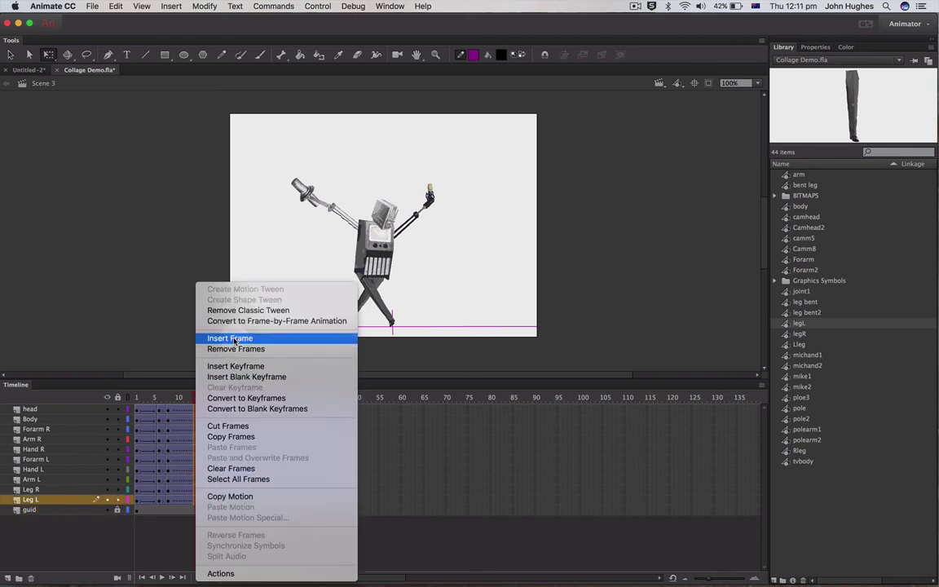
pyautogui.click(235, 366)
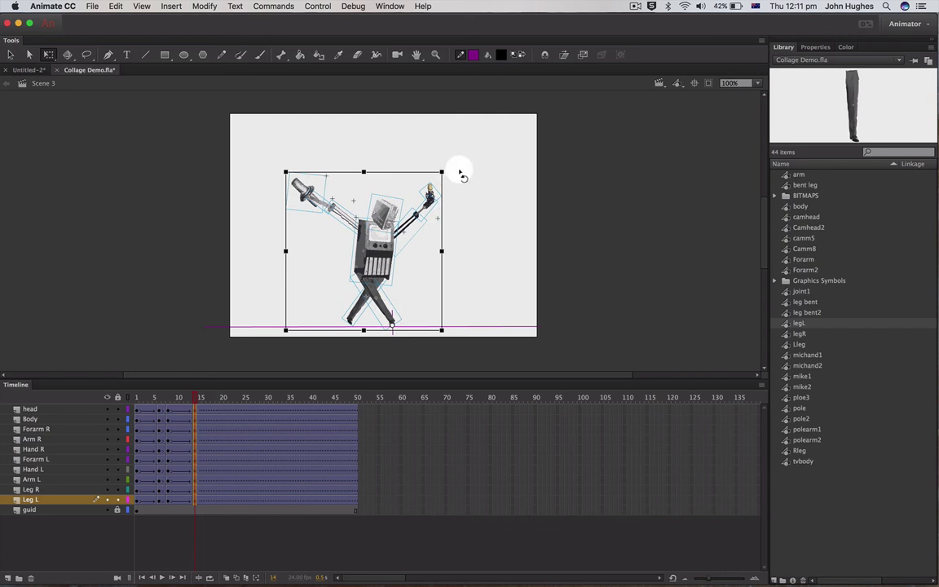
# At frame 14, rotate the whole robot back onto the ground line and nudge it down and left.
pyautogui.moveTo(460, 173); pyautogui.dragTo(605, 251)
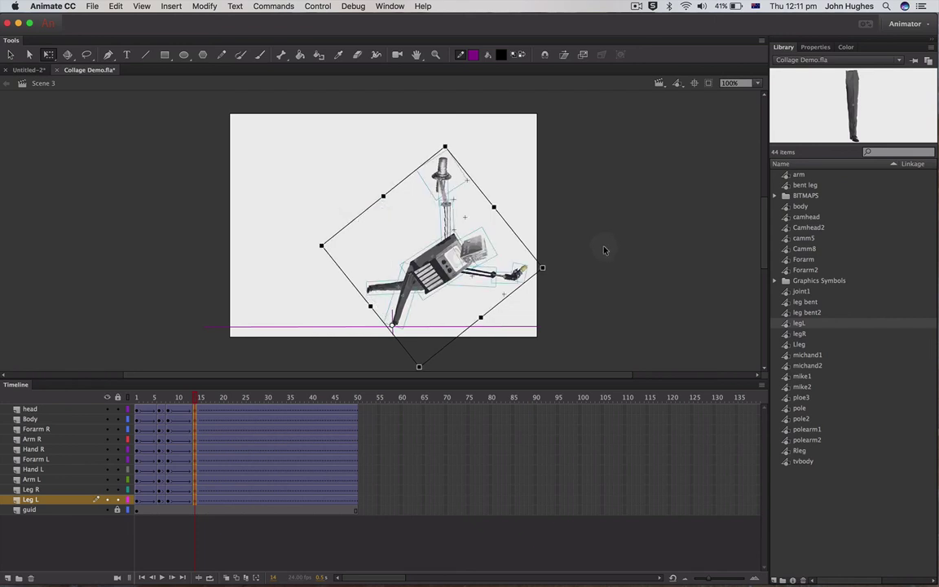
pyautogui.click(398, 313)
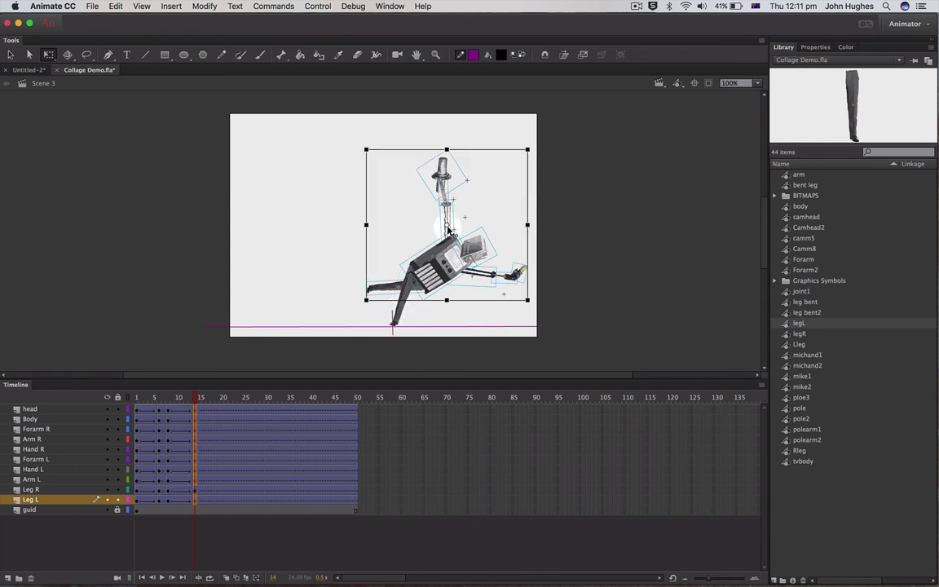
pyautogui.click(401, 214)
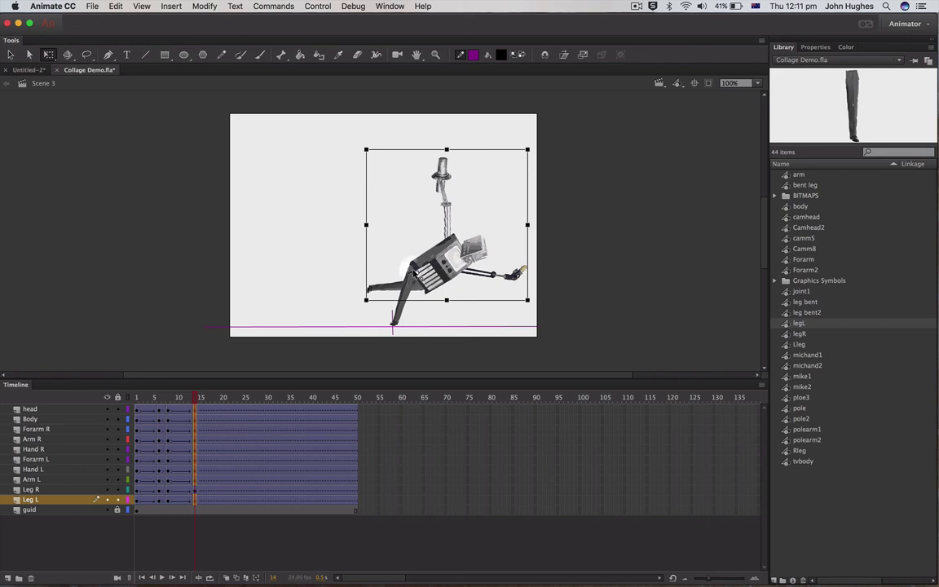
pyautogui.click(415, 269)
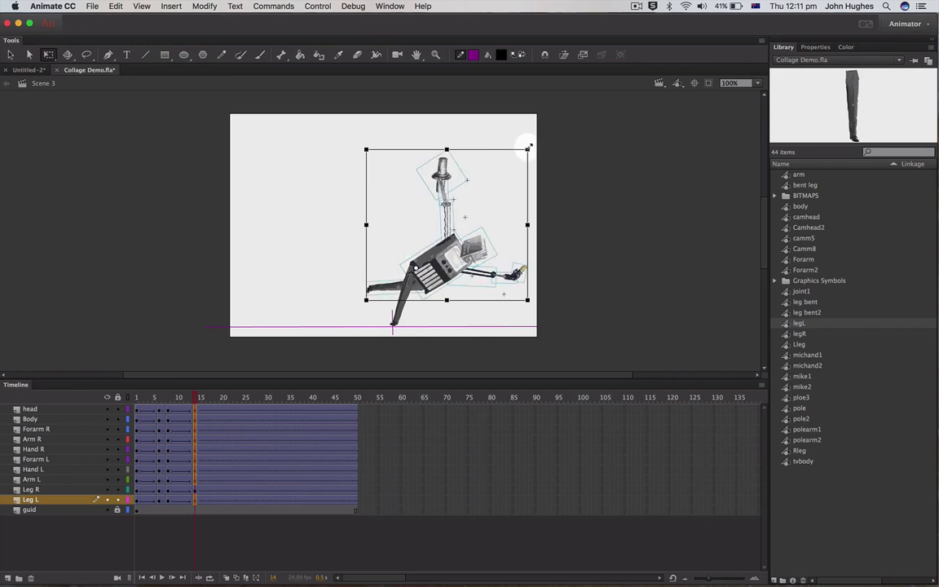
pyautogui.moveTo(531, 149); pyautogui.dragTo(335, 115)
pyautogui.click(410, 258)
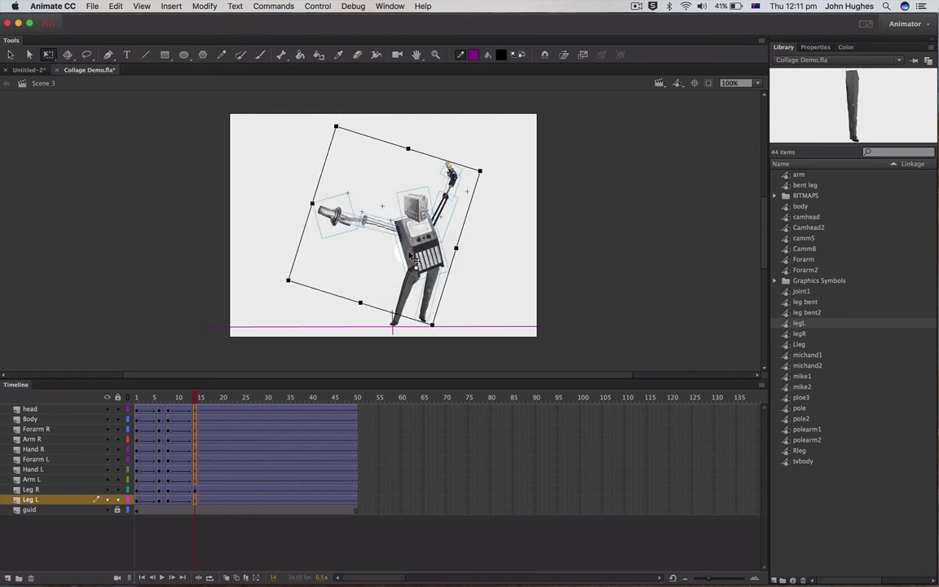
pyautogui.press('Down')
pyautogui.press('Down')
pyautogui.press('Down')
pyautogui.press('Down')
pyautogui.press('Down')
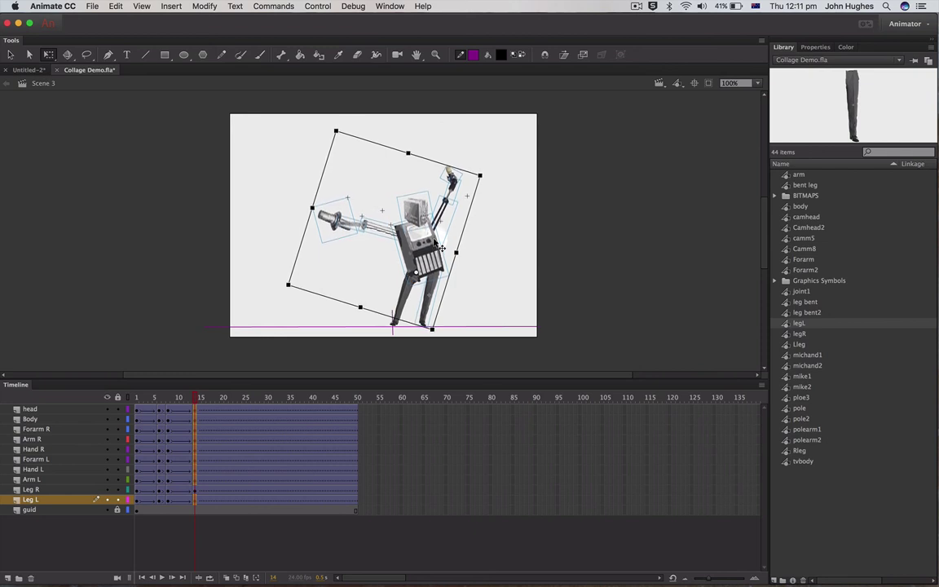
pyautogui.press('Left')
pyautogui.press('Left')
pyautogui.press('Left')
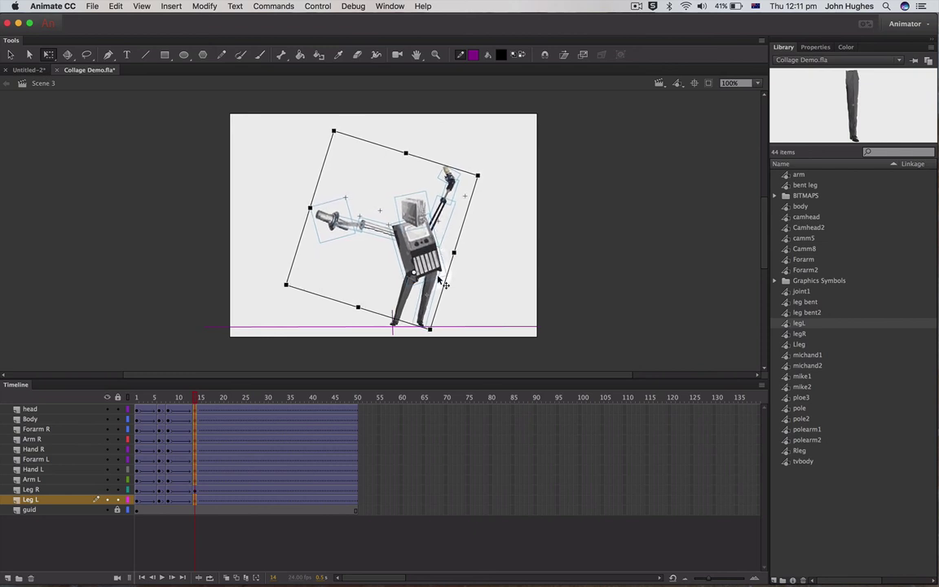
pyautogui.click(484, 289)
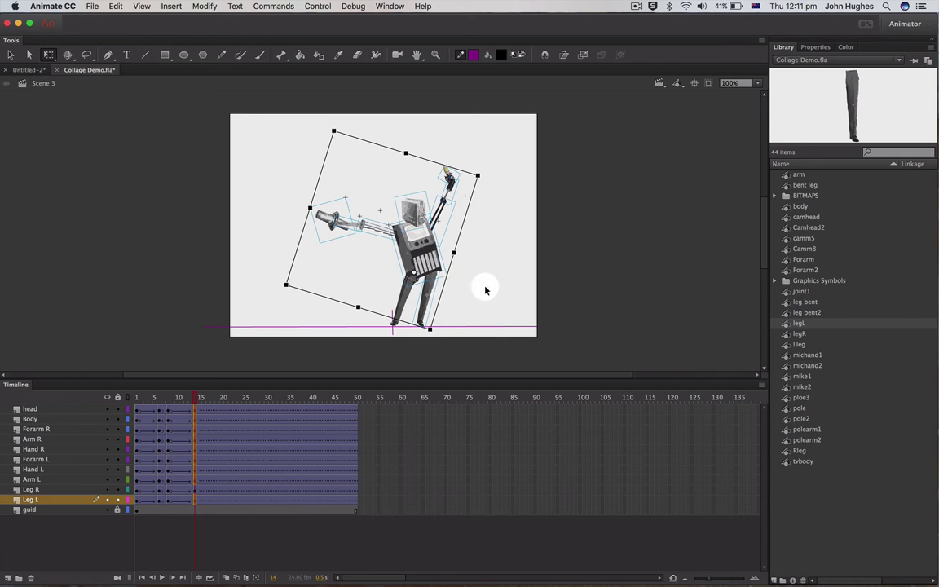
# Swing the left leg outward and lower the right forearm and hand beside the body.
pyautogui.click(426, 321)
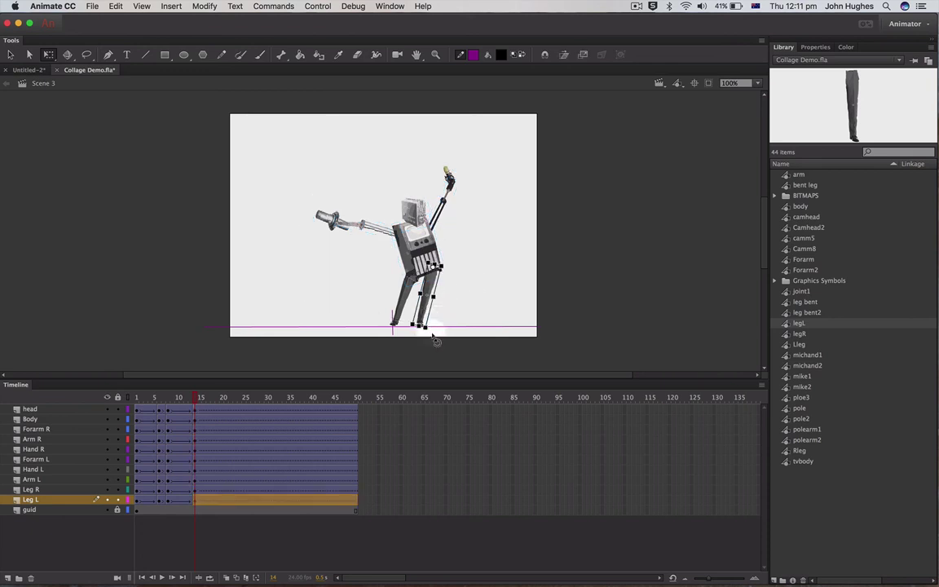
pyautogui.moveTo(433, 334); pyautogui.dragTo(469, 333)
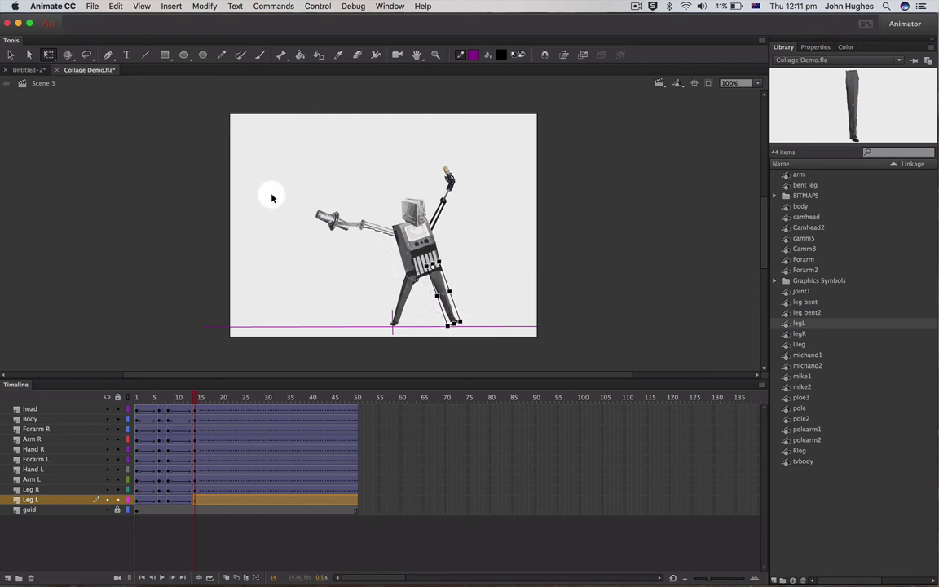
pyautogui.moveTo(268, 195); pyautogui.dragTo(395, 234)
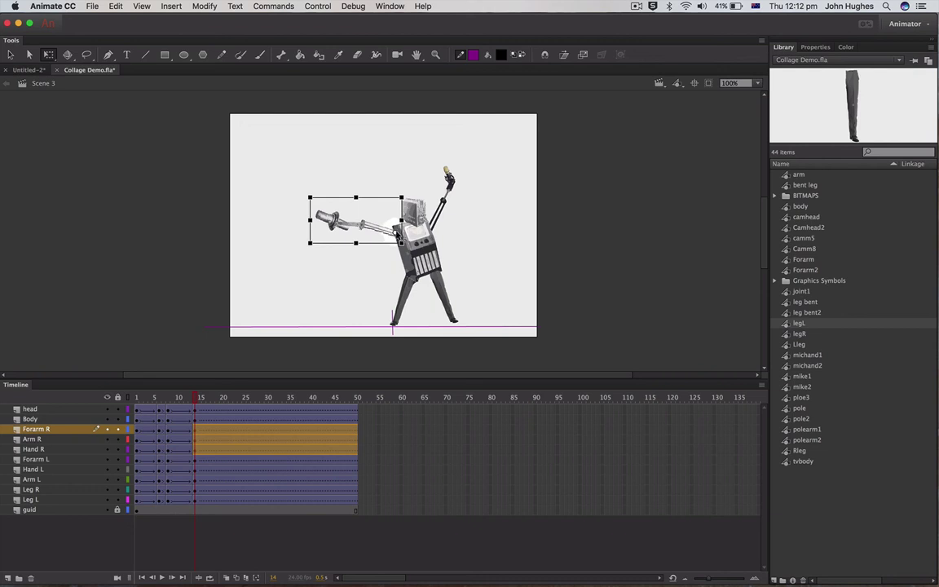
pyautogui.moveTo(342, 253); pyautogui.dragTo(385, 314)
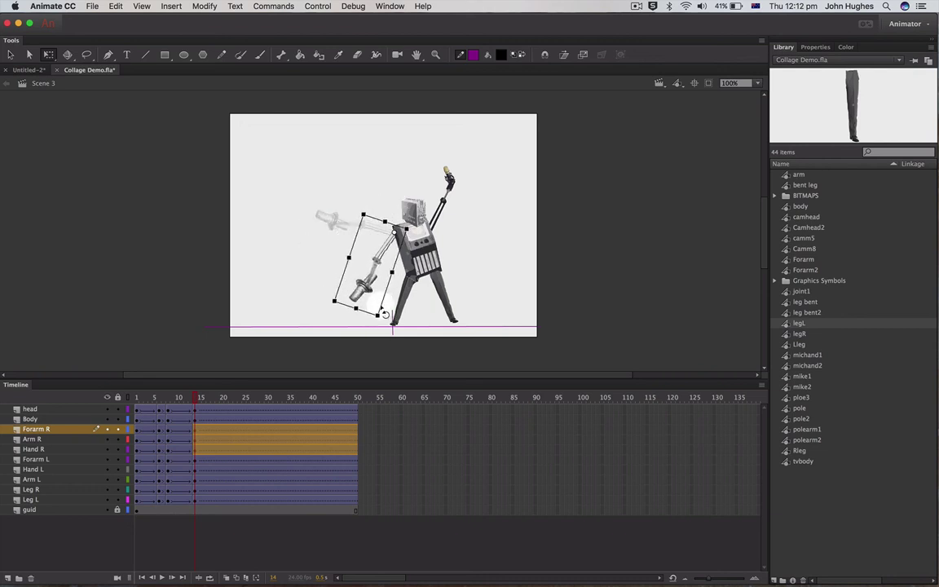
pyautogui.click(330, 279)
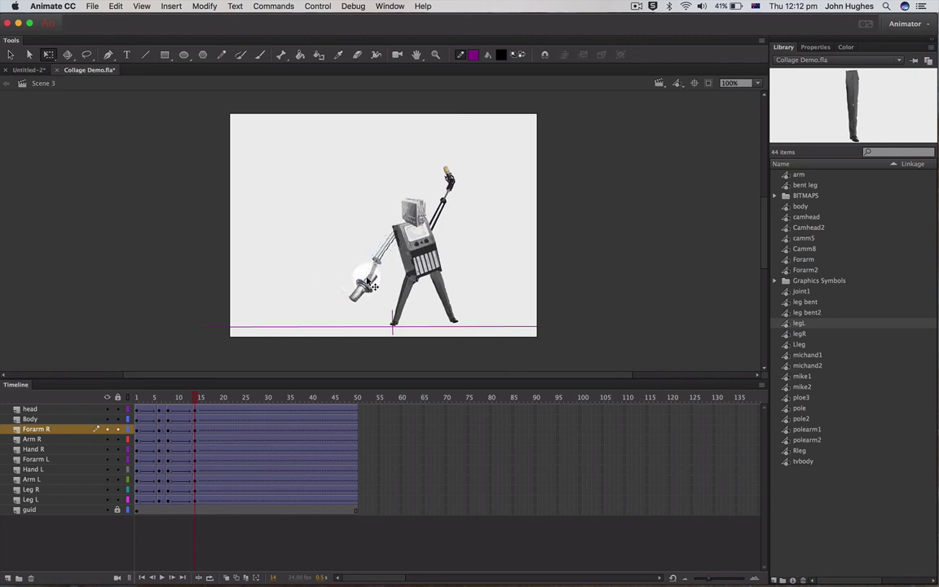
pyautogui.moveTo(352, 281); pyautogui.dragTo(322, 261)
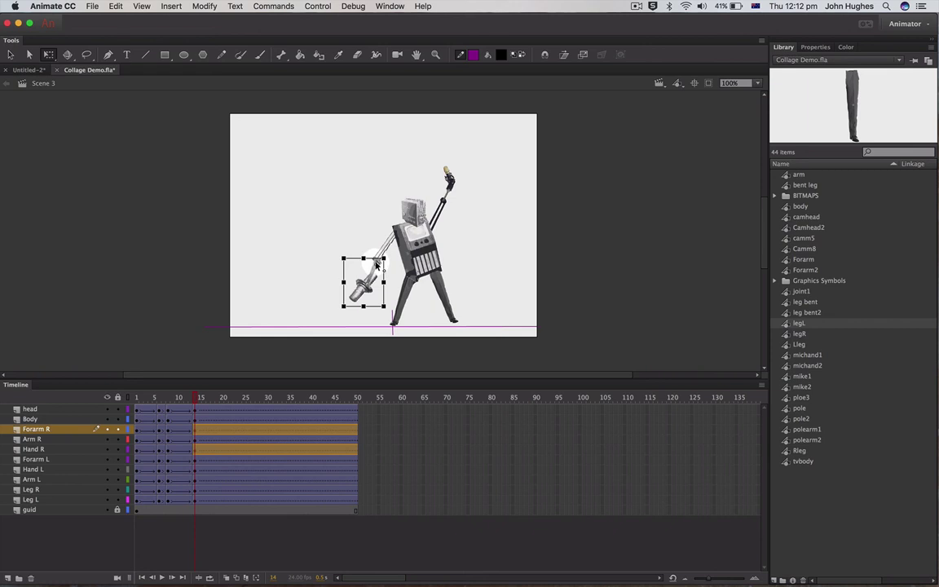
pyautogui.moveTo(365, 308); pyautogui.dragTo(407, 318)
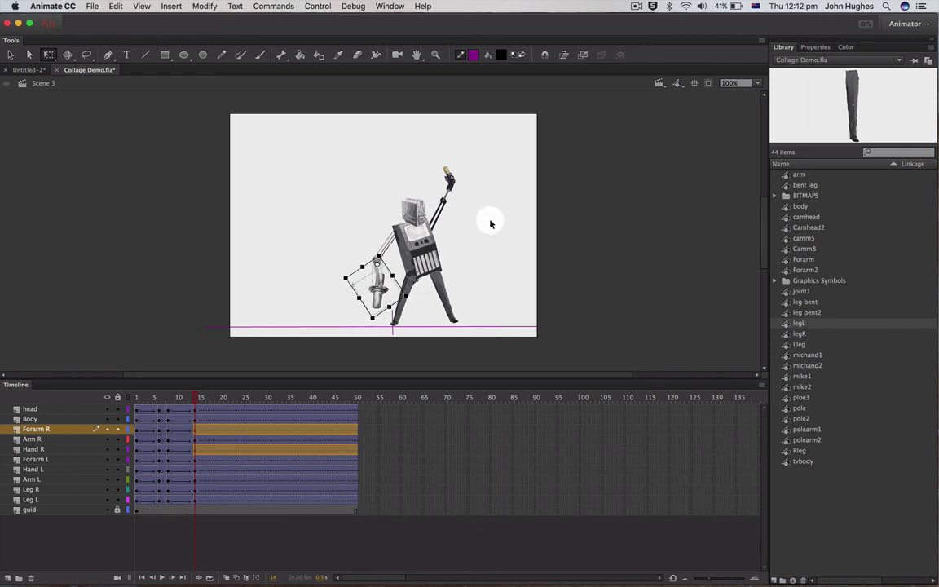
# Swing the left forearm to point forward, tilt the head, and preview around frame 14.
pyautogui.moveTo(491, 220); pyautogui.dragTo(440, 164)
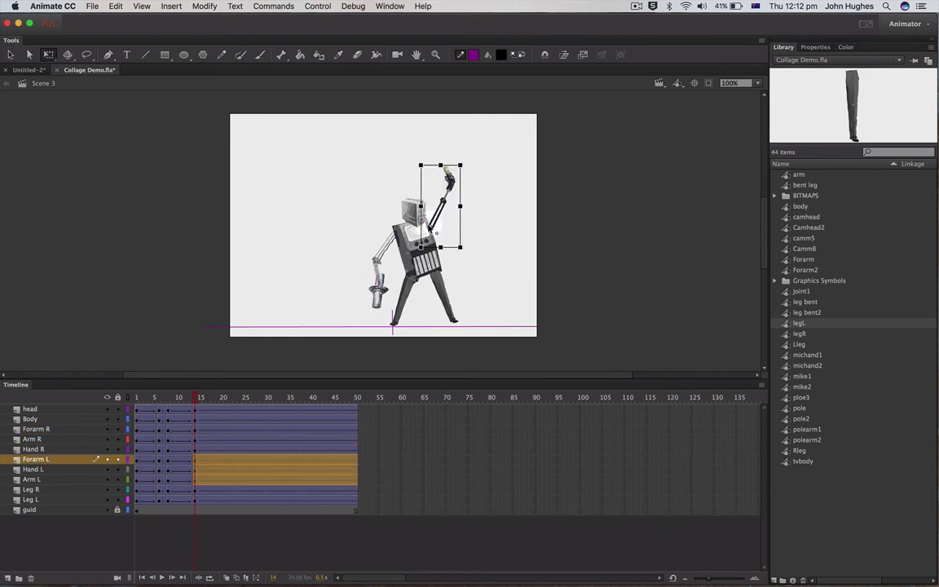
pyautogui.moveTo(466, 176); pyautogui.dragTo(530, 254)
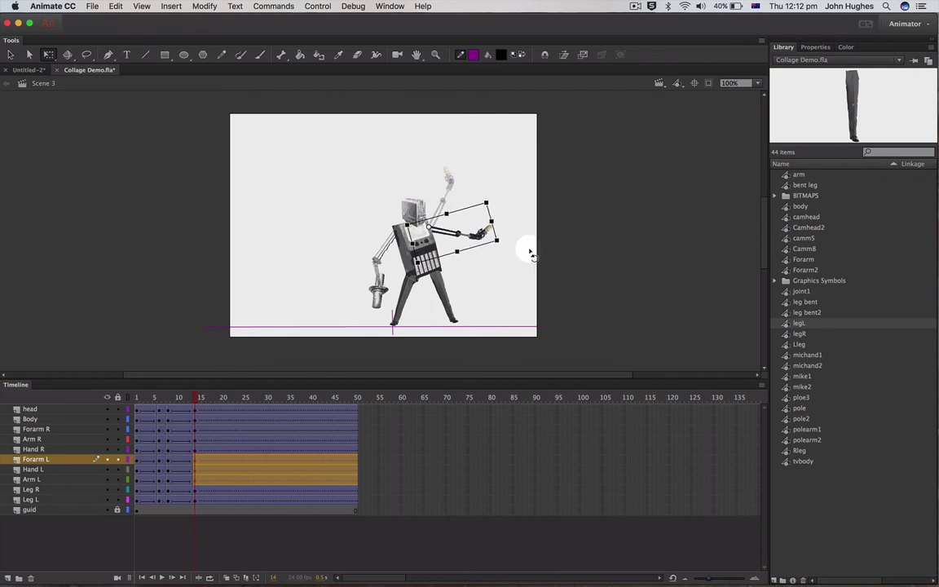
pyautogui.moveTo(529, 253); pyautogui.dragTo(439, 203)
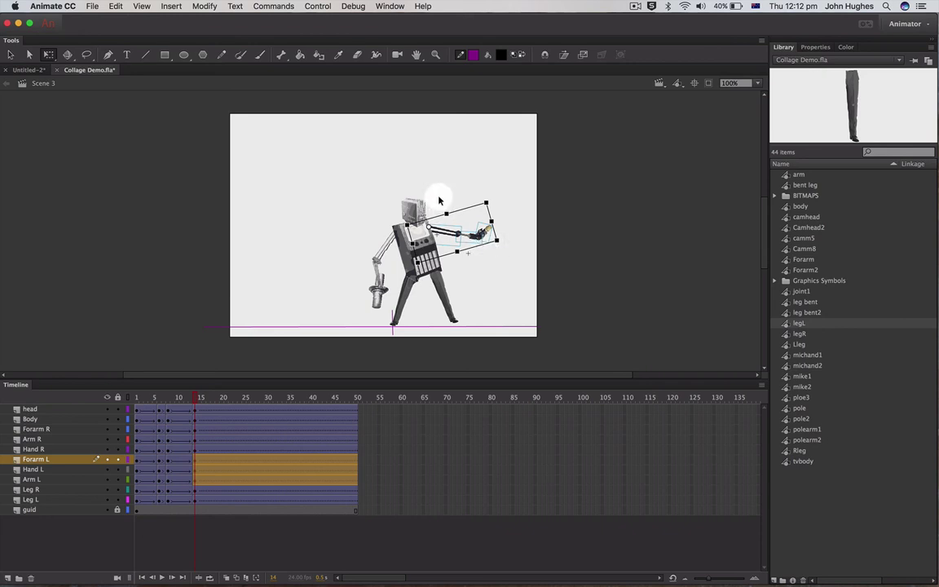
pyautogui.click(422, 209)
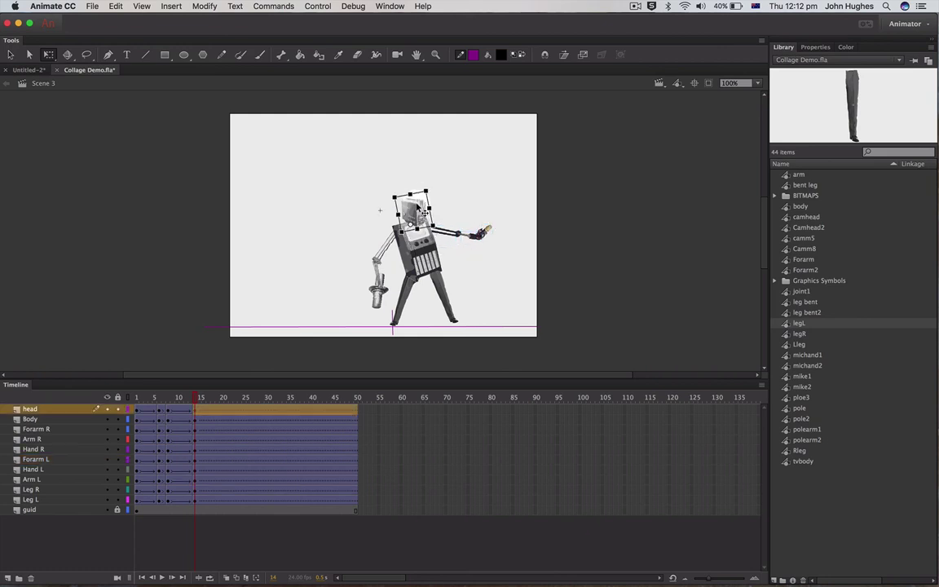
pyautogui.moveTo(428, 191); pyautogui.dragTo(416, 184)
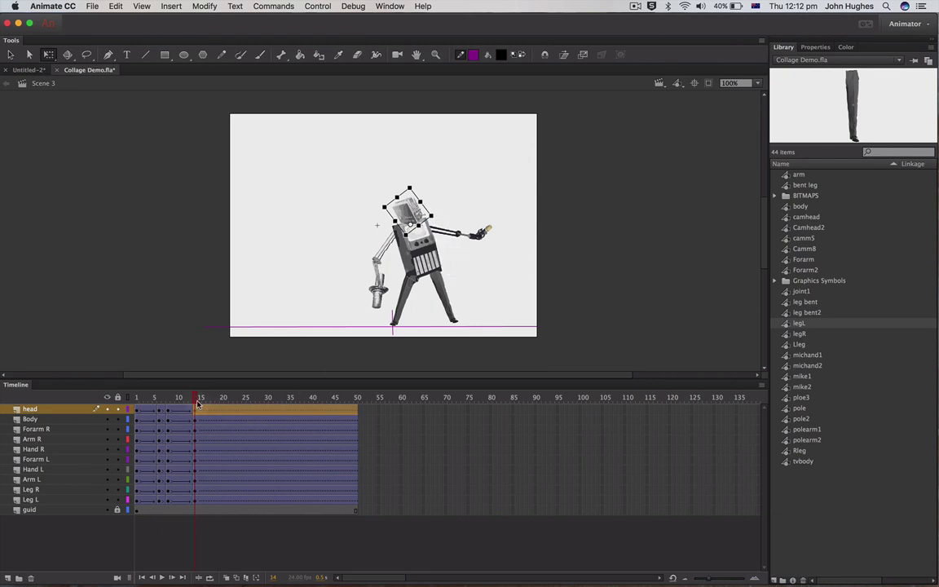
pyautogui.moveTo(197, 401)
pyautogui.mouseDown()
pyautogui.moveTo(124, 398)
pyautogui.moveTo(217, 395)
pyautogui.moveTo(206, 361)
pyautogui.moveTo(142, 359)
pyautogui.moveTo(175, 387)
pyautogui.moveTo(178, 349)
pyautogui.moveTo(163, 396)
pyautogui.moveTo(203, 398)
pyautogui.mouseUp()
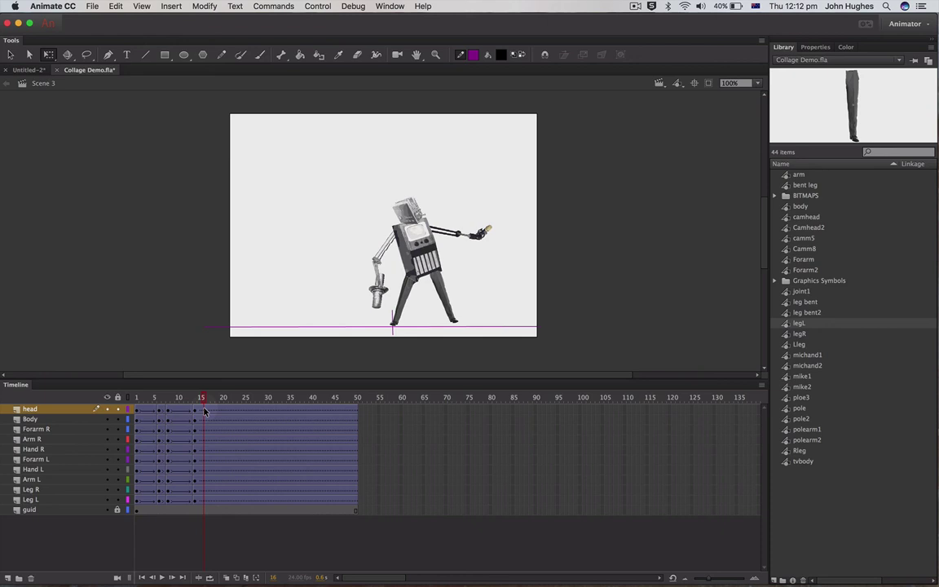
# Insert keyframes at frame 16 on every layer.
pyautogui.moveTo(204, 412); pyautogui.dragTo(207, 503)
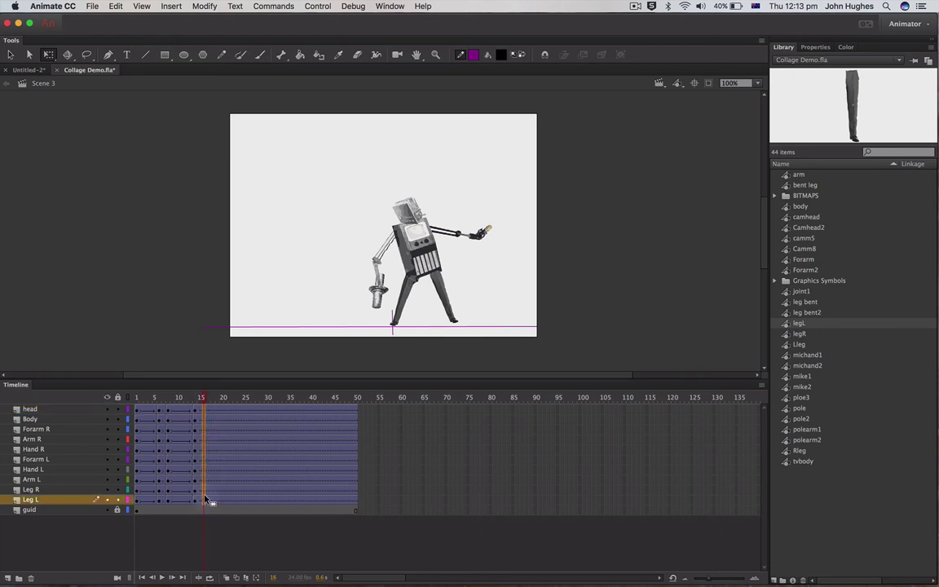
pyautogui.rightClick(206, 501)
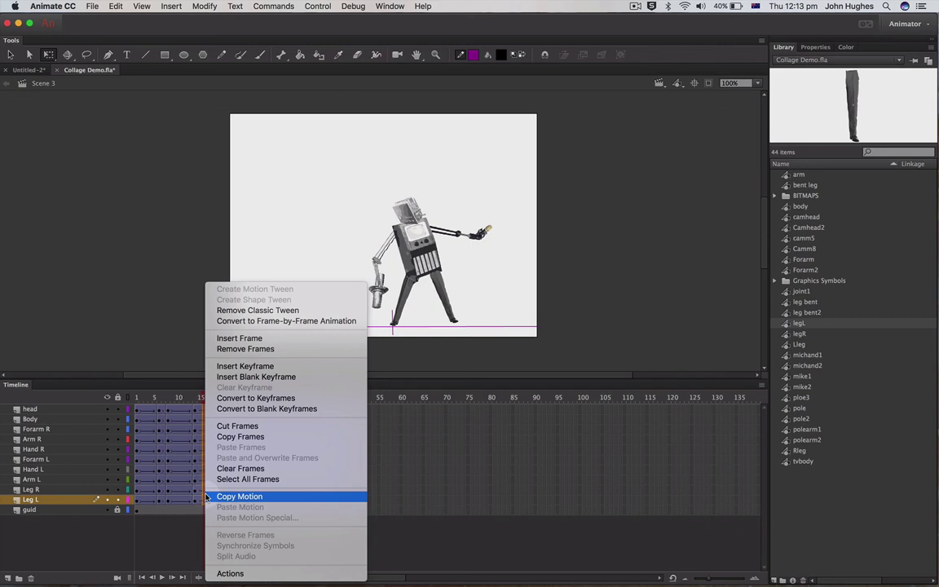
pyautogui.click(251, 373)
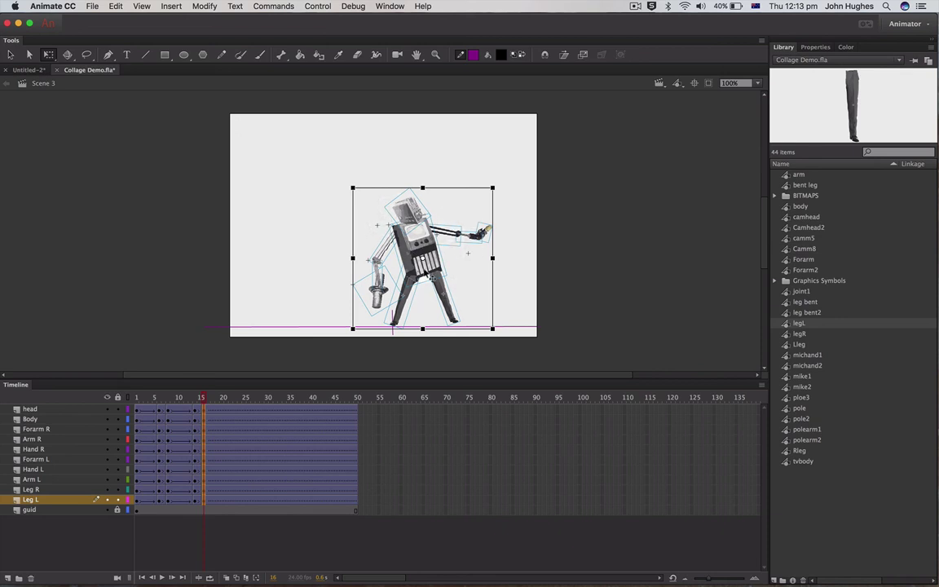
# Tilt the whole robot into a slight lean at frame 16 and preview frames 1–16.
pyautogui.moveTo(393, 326)
pyautogui.mouseDown()
pyautogui.moveTo(414, 308)
pyautogui.moveTo(392, 328)
pyautogui.mouseUp()
pyautogui.moveTo(493, 187); pyautogui.dragTo(506, 196)
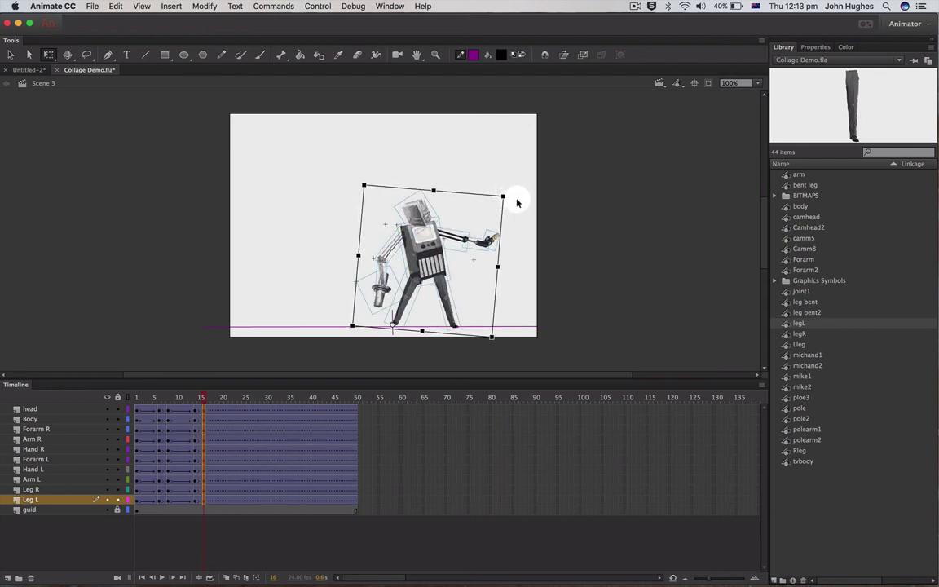
pyautogui.click(513, 199)
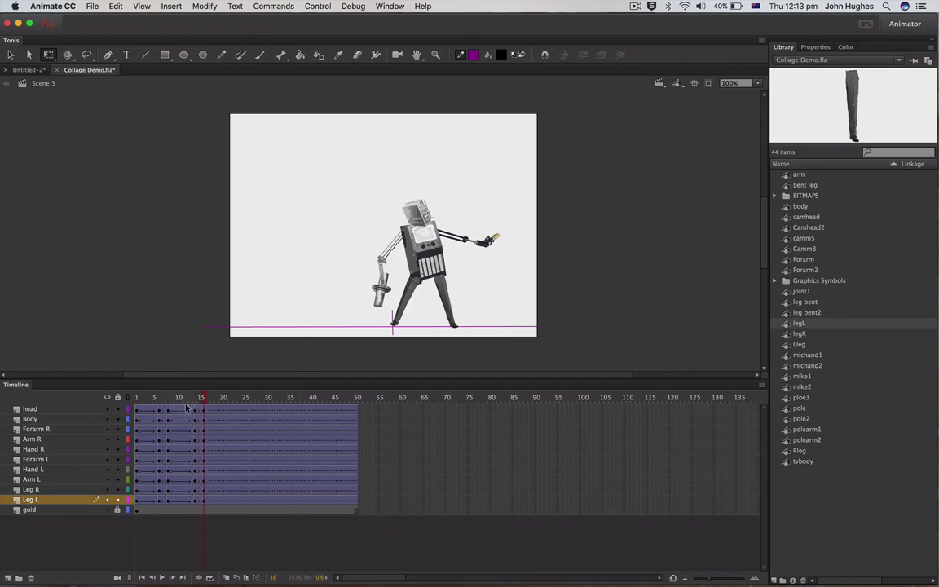
pyautogui.moveTo(198, 401)
pyautogui.mouseDown()
pyautogui.moveTo(137, 399)
pyautogui.moveTo(210, 398)
pyautogui.moveTo(195, 407)
pyautogui.moveTo(203, 404)
pyautogui.moveTo(137, 399)
pyautogui.moveTo(210, 399)
pyautogui.mouseUp()
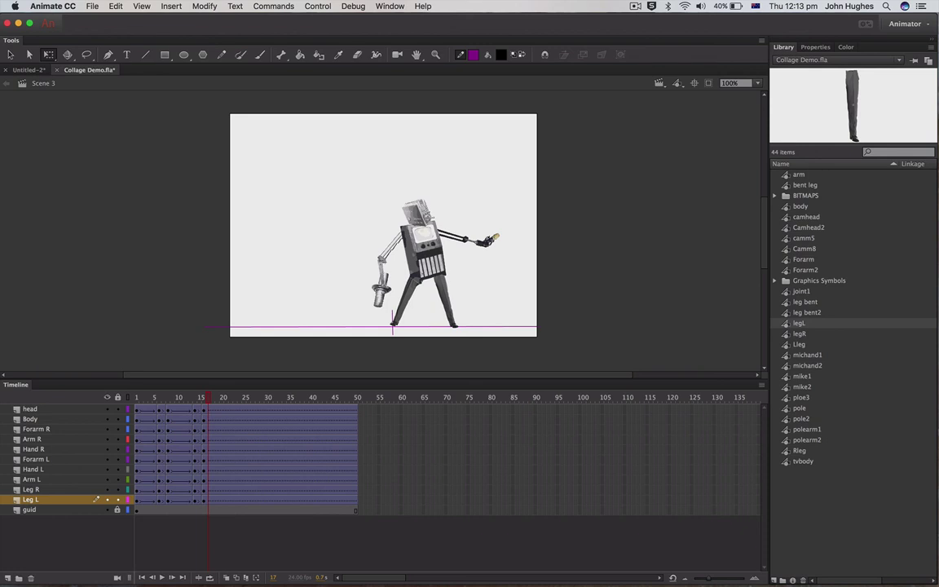